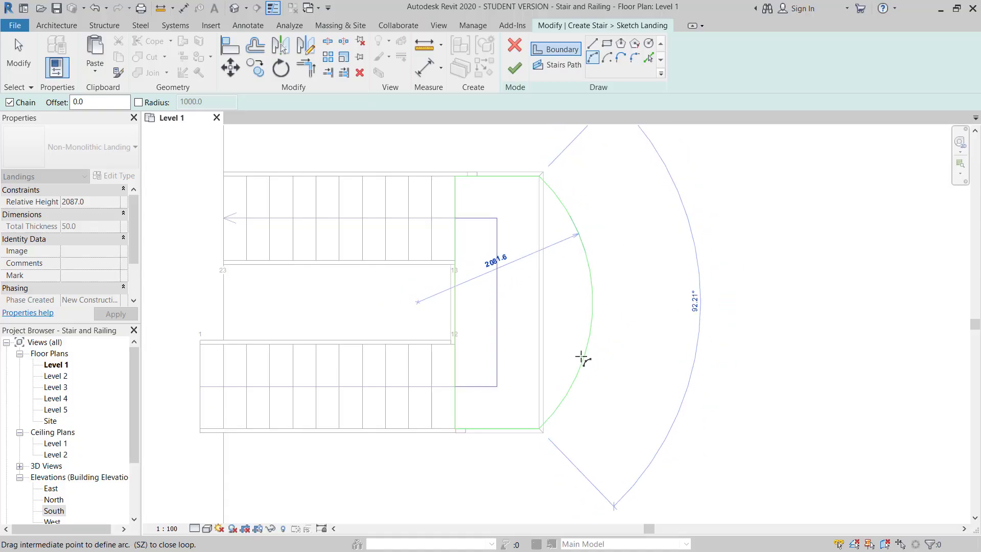
Complete the curved outer edge of the stair landing.
left_click(587, 285)
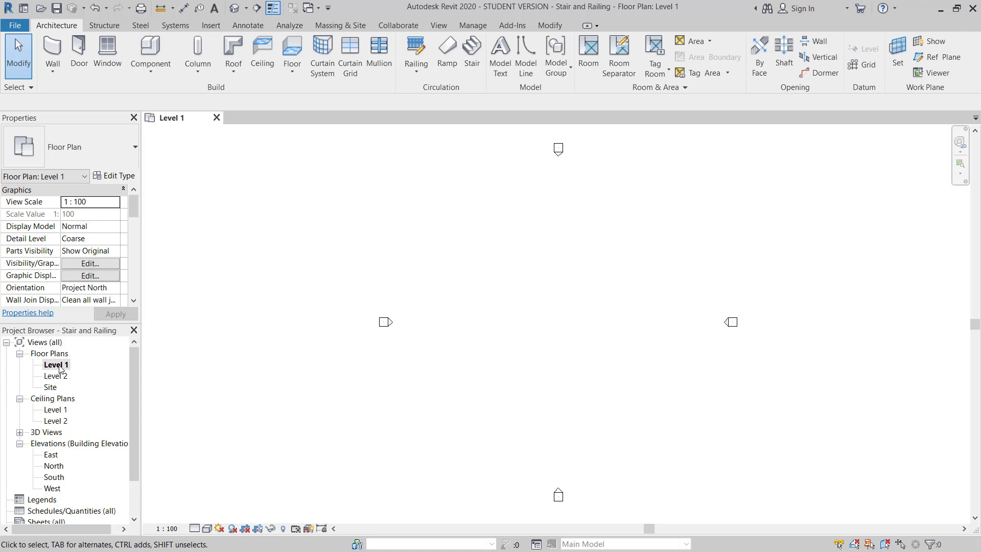
Start a floor sketch on Level 1 using the Rectangle boundary tool.
left_click(100, 27)
left_click(137, 48)
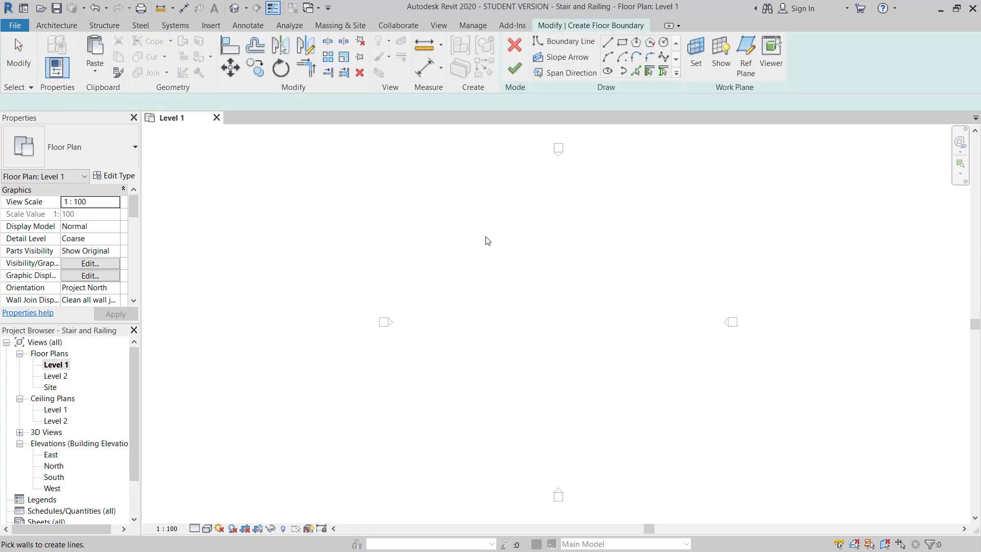
left_click(623, 45)
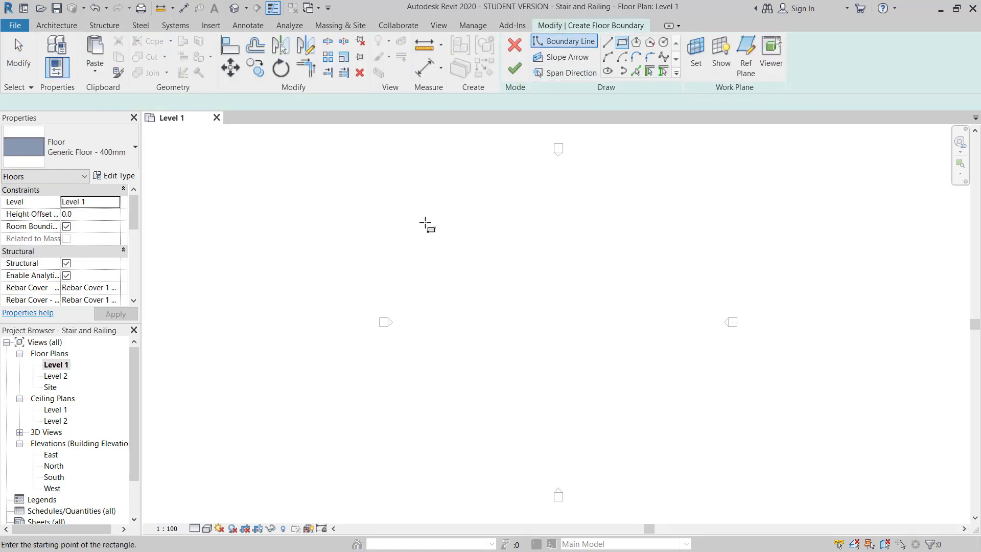
Duplicate the floor type as Generic Floor - 200mm with a 200 mm structure layer.
left_click(108, 152)
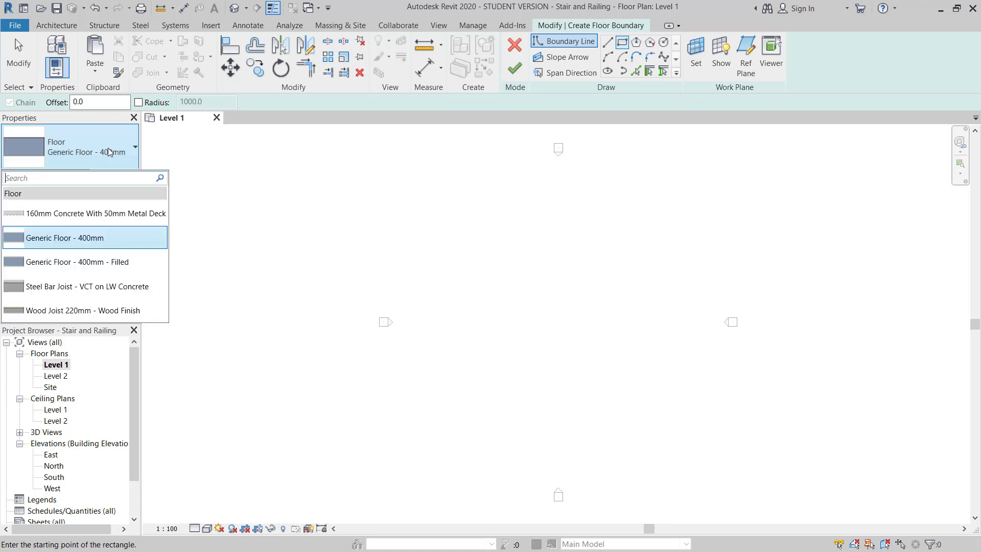
left_click(109, 152)
left_click(115, 175)
left_click(790, 145)
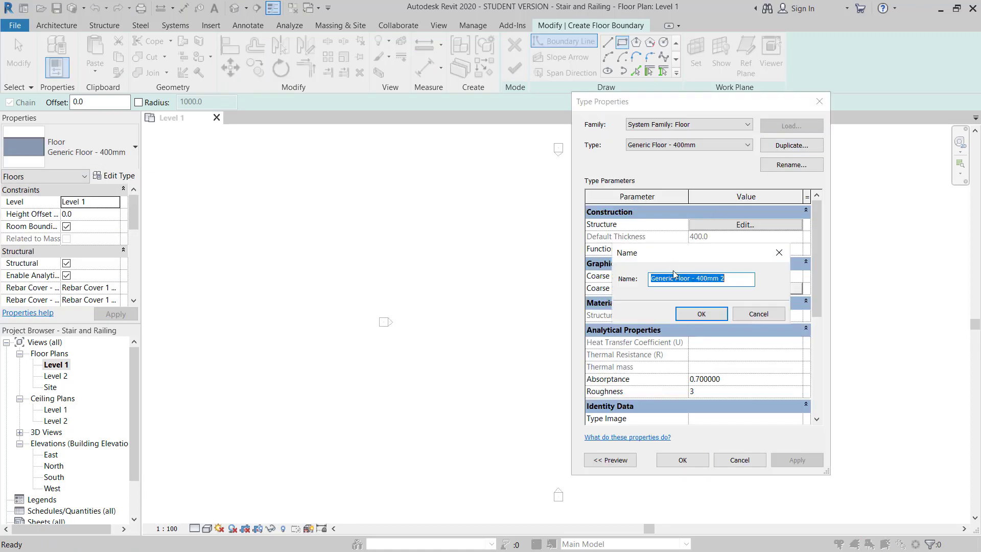
left_click(702, 279)
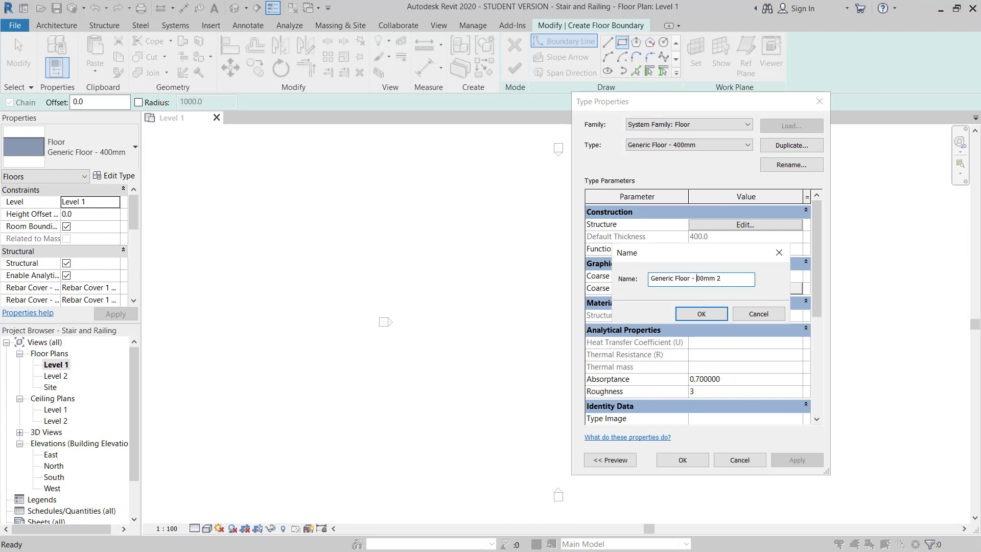
left_click(720, 313)
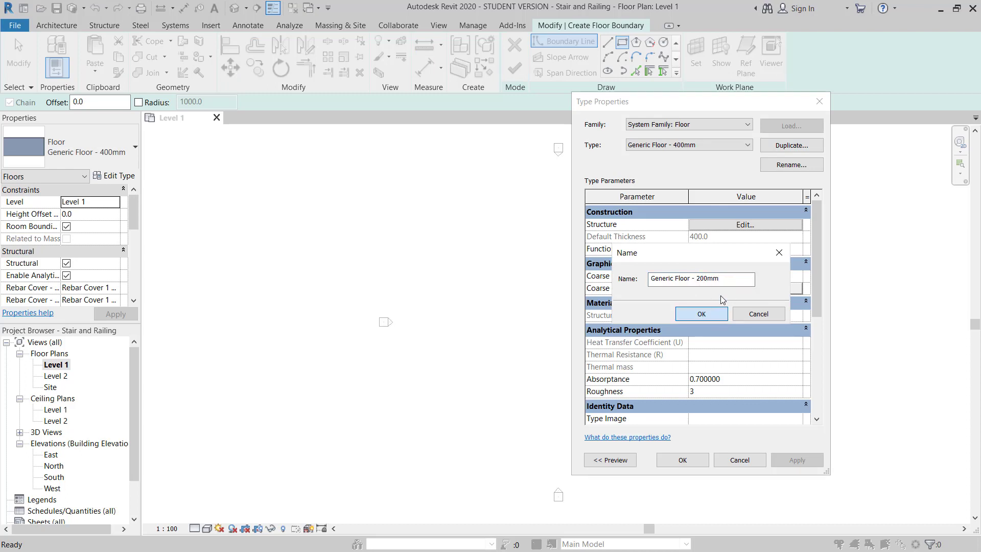
left_click(733, 225)
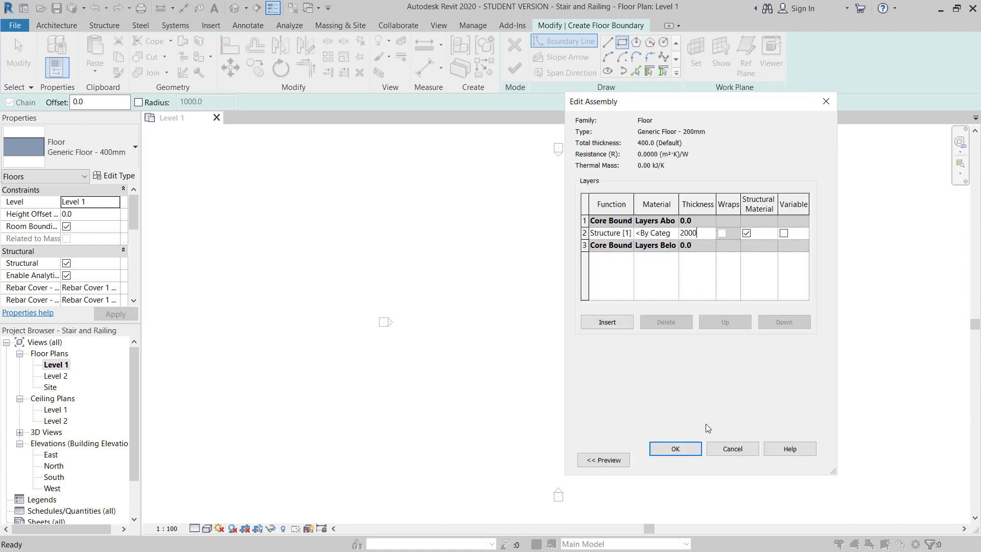
left_click(676, 448)
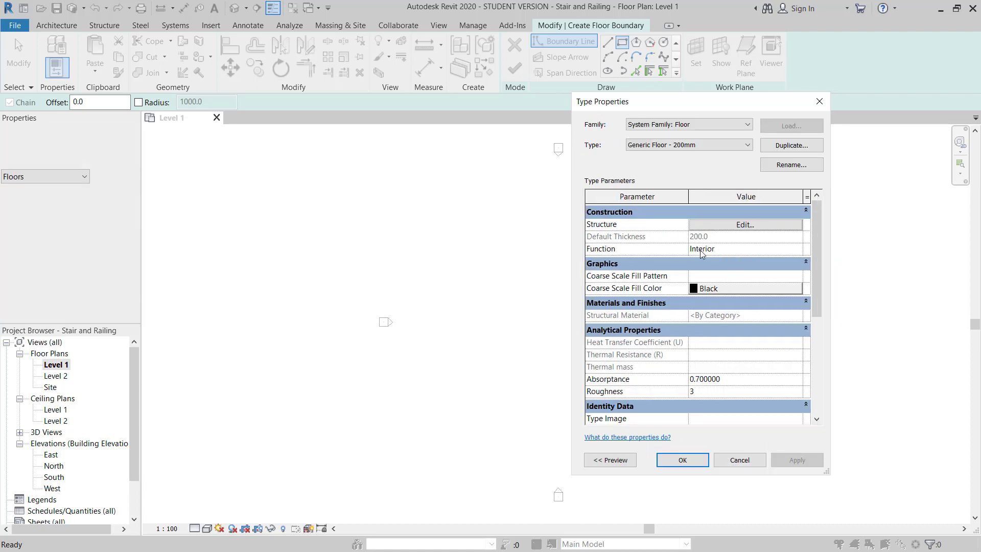
left_click(683, 462)
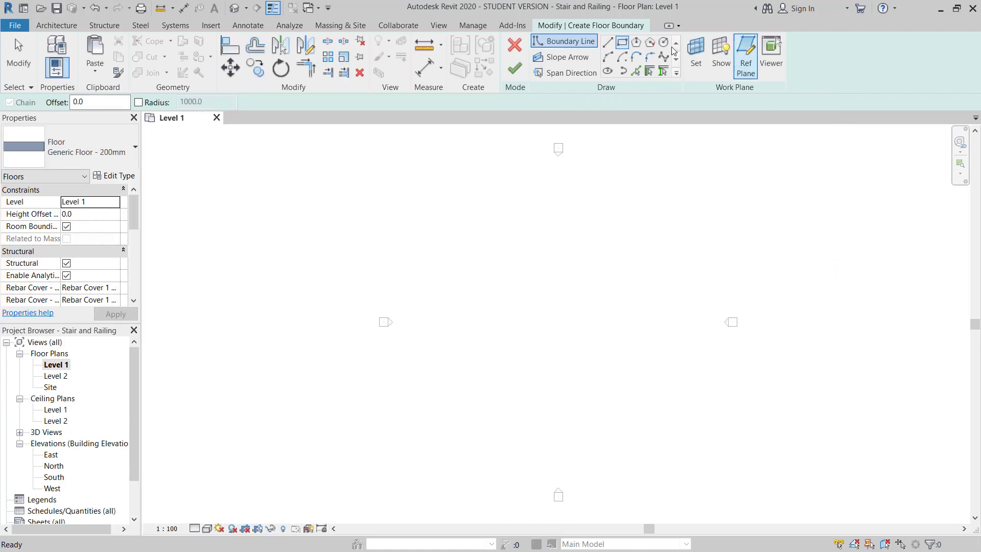
Draw the 20000 × 30000 floor boundary rectangle and check its side lengths.
left_click(472, 243)
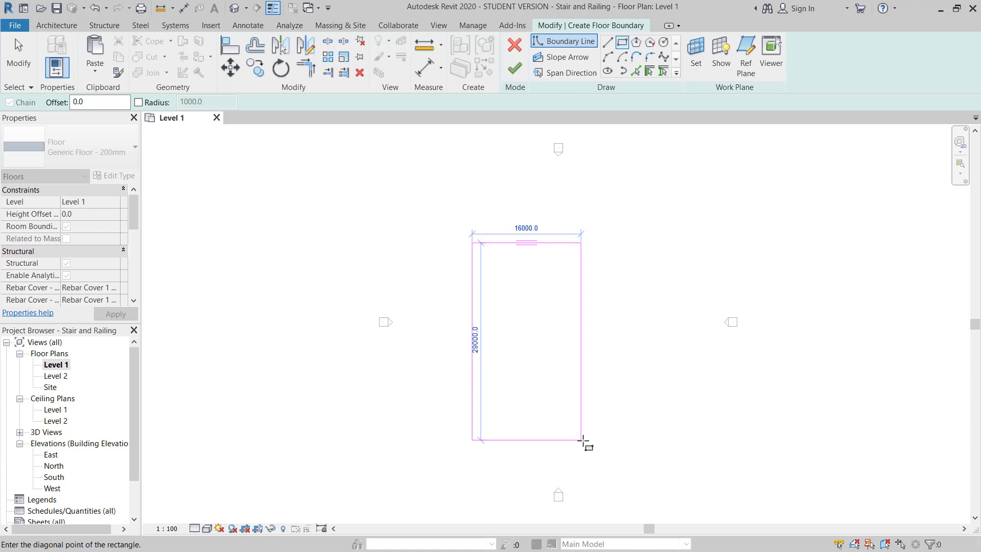
left_click(608, 446)
key("Escape")
key("Escape")
scroll(544, 462, "up", 2)
scroll(481, 383, "down", 2)
left_click(578, 235)
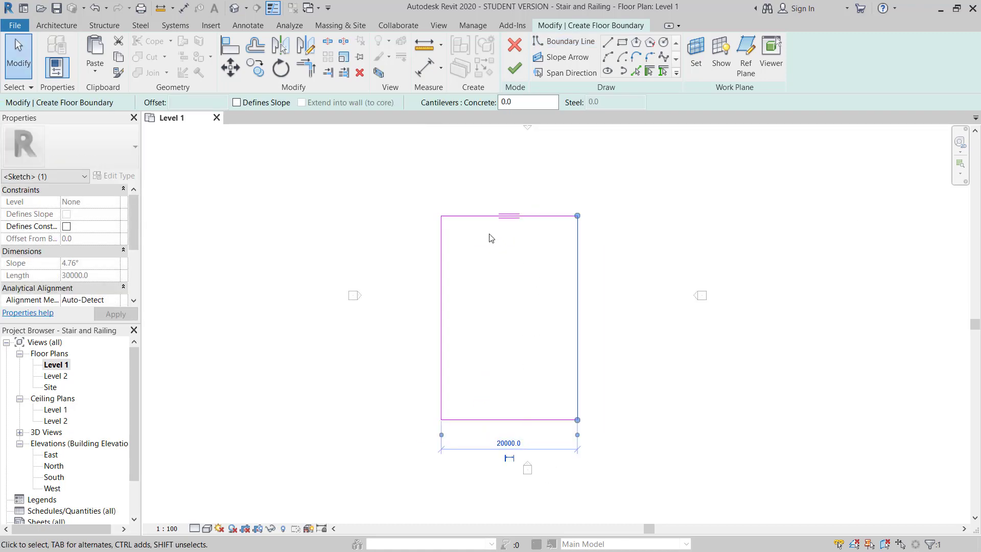
left_click(482, 215)
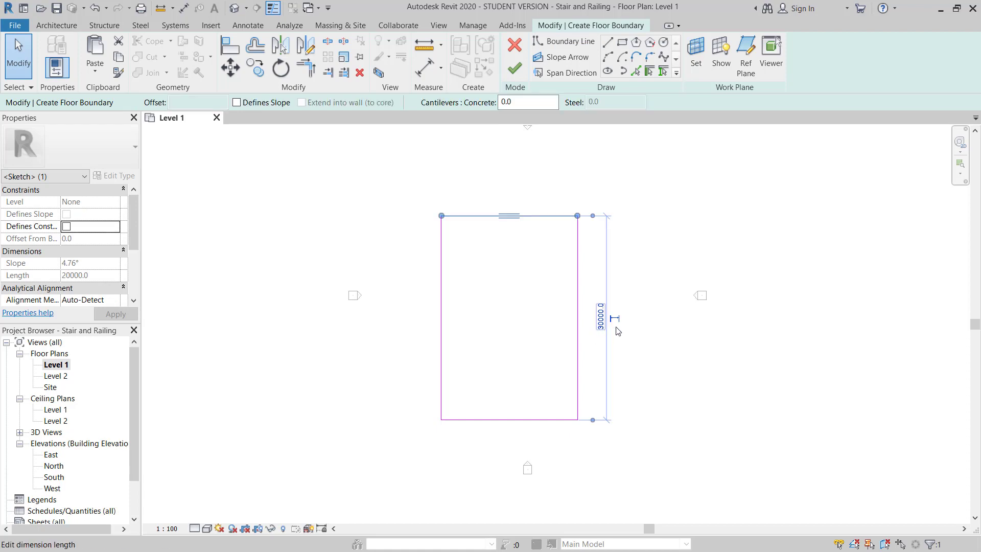
left_click(580, 147)
Finish the floor and copy the slab to the clipboard.
left_click(518, 77)
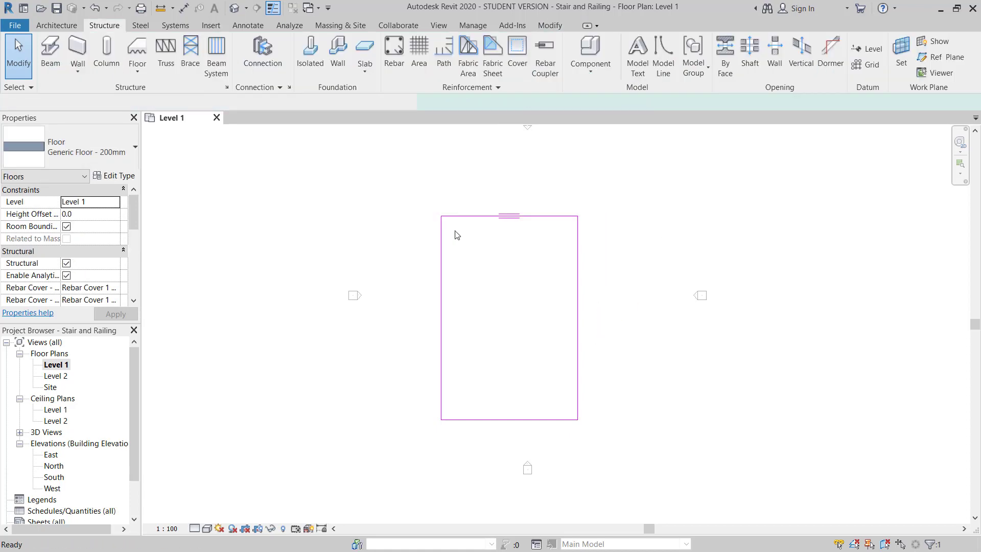
left_click(522, 316)
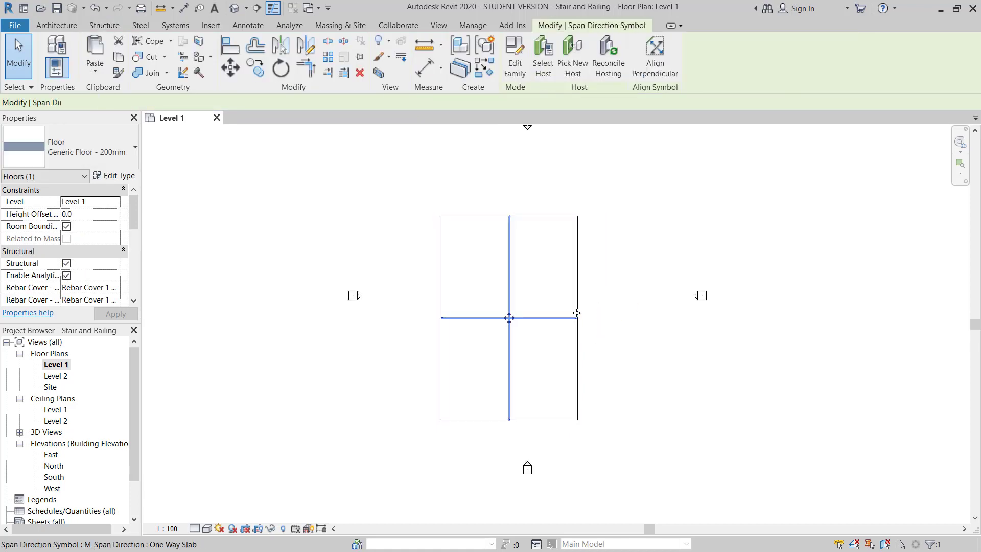
left_click(541, 337)
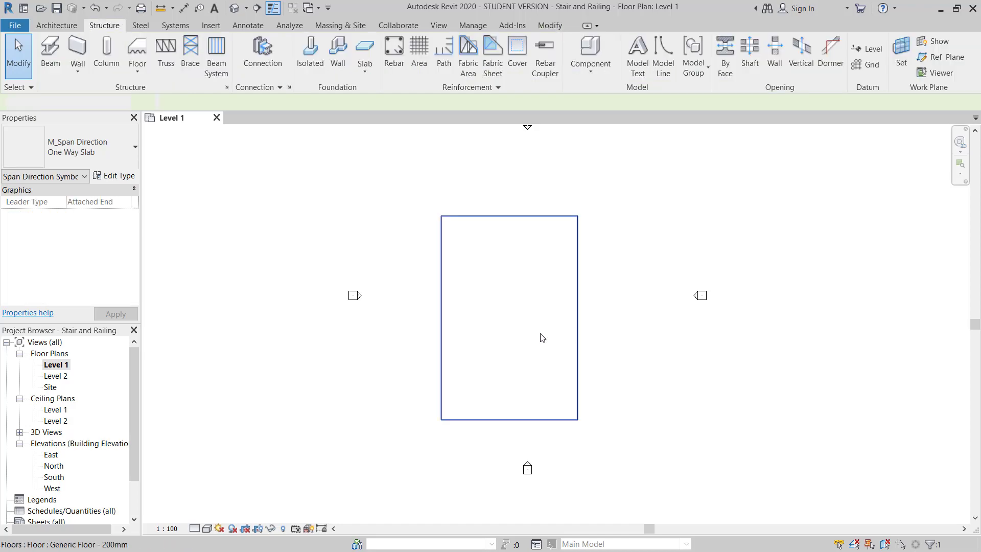
left_click(578, 322)
left_click(119, 57)
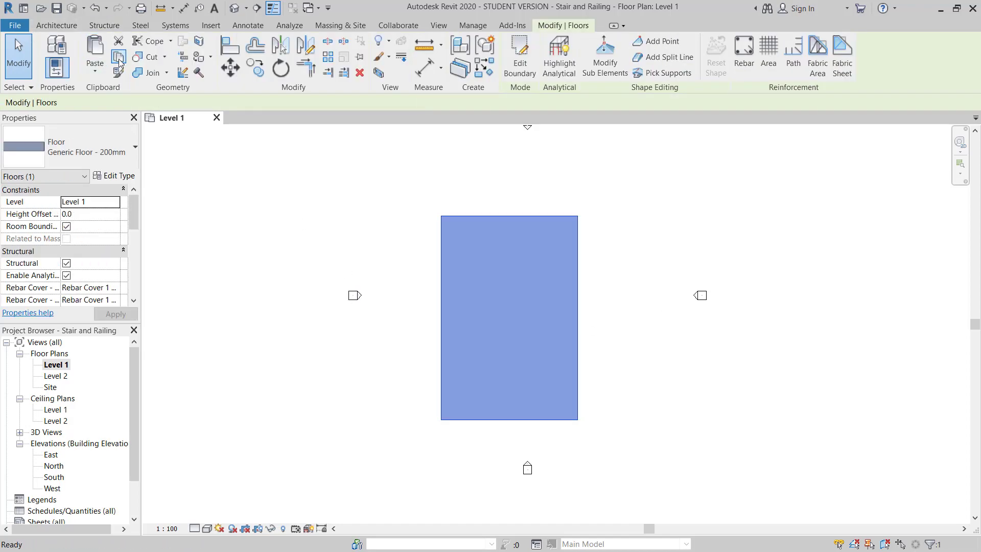
left_click(95, 68)
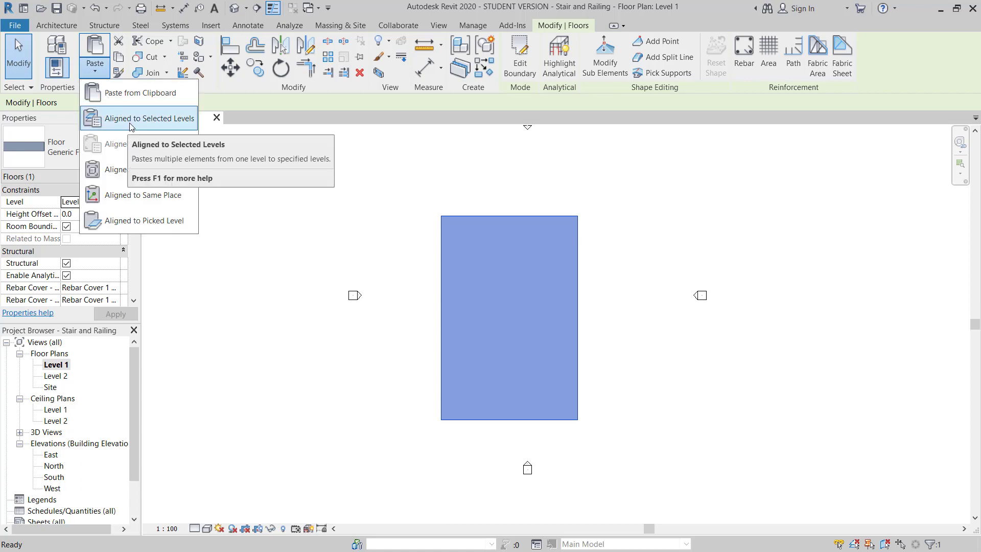
left_click(463, 208)
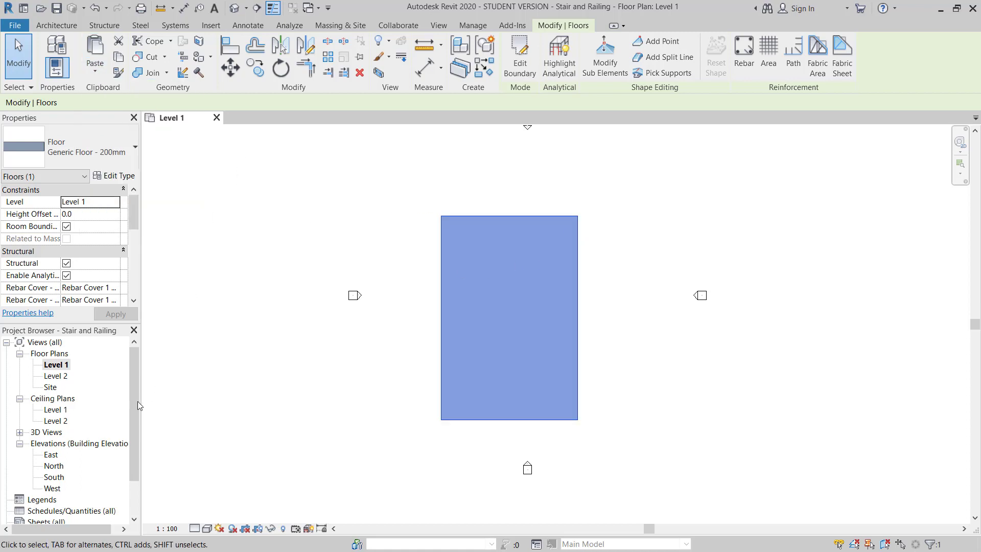
In the South elevation, copy Level 2 up 4000 to create a new level at 8000.
double_click(54, 479)
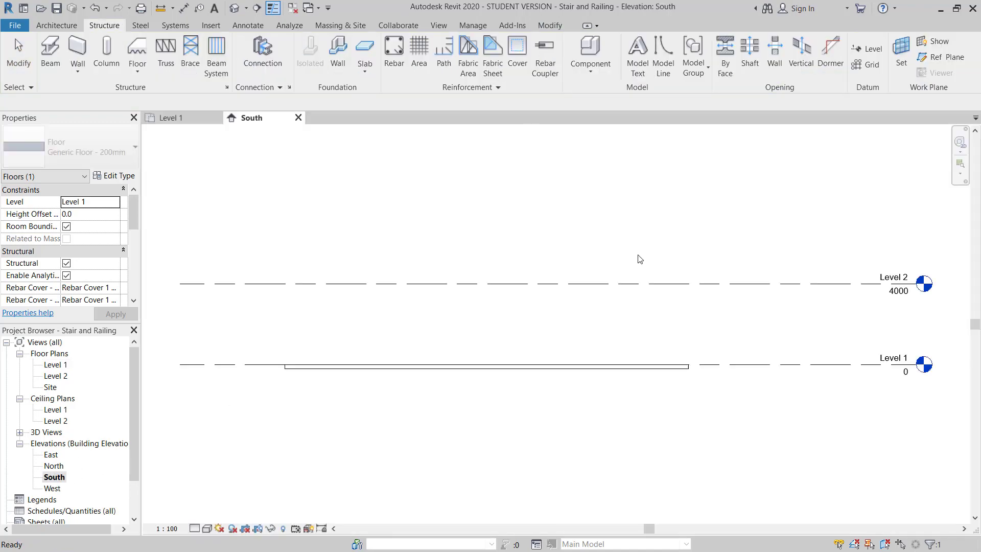
left_click(673, 365)
scroll(747, 327, "down", 2)
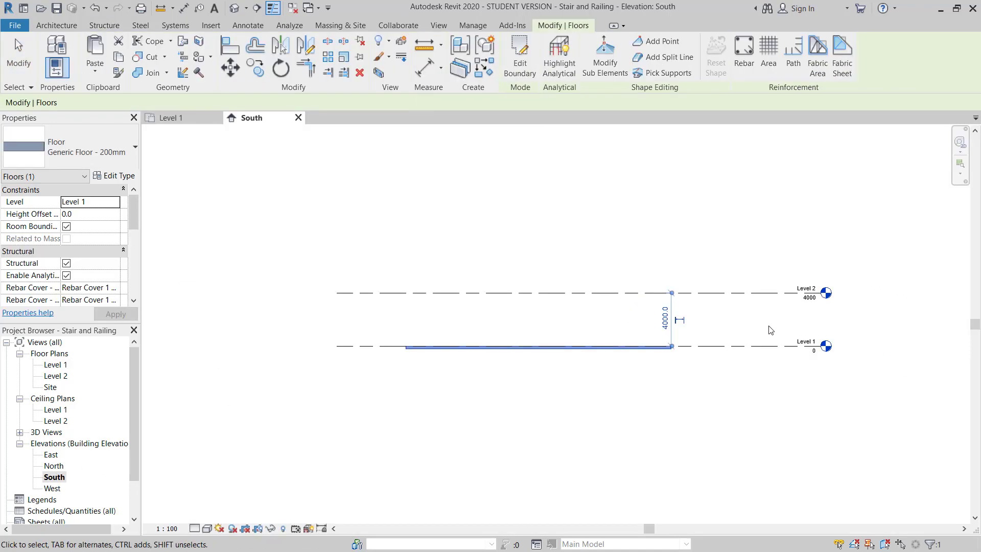
left_click(762, 294)
scroll(762, 295, "up", 1)
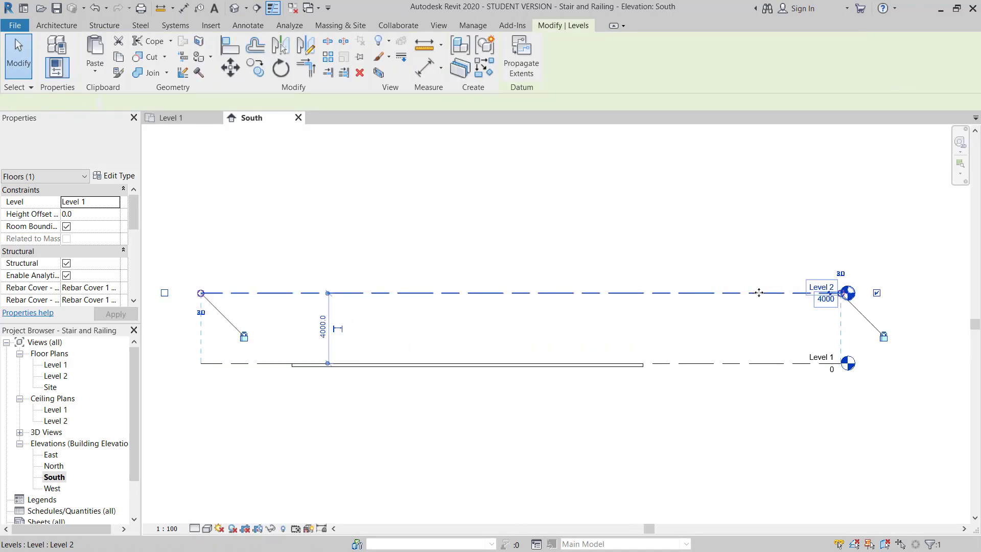
left_click(263, 71)
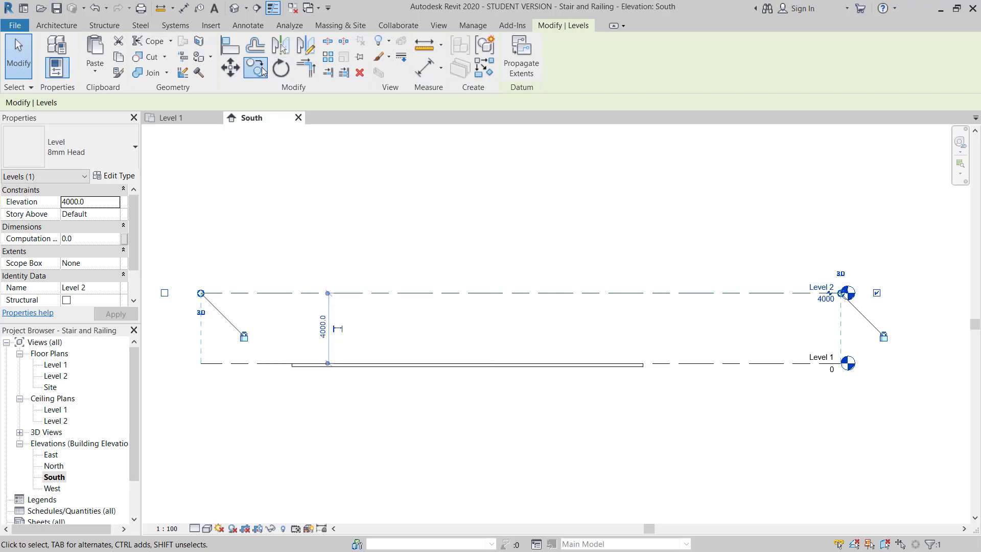
left_click(745, 362)
left_click(746, 294)
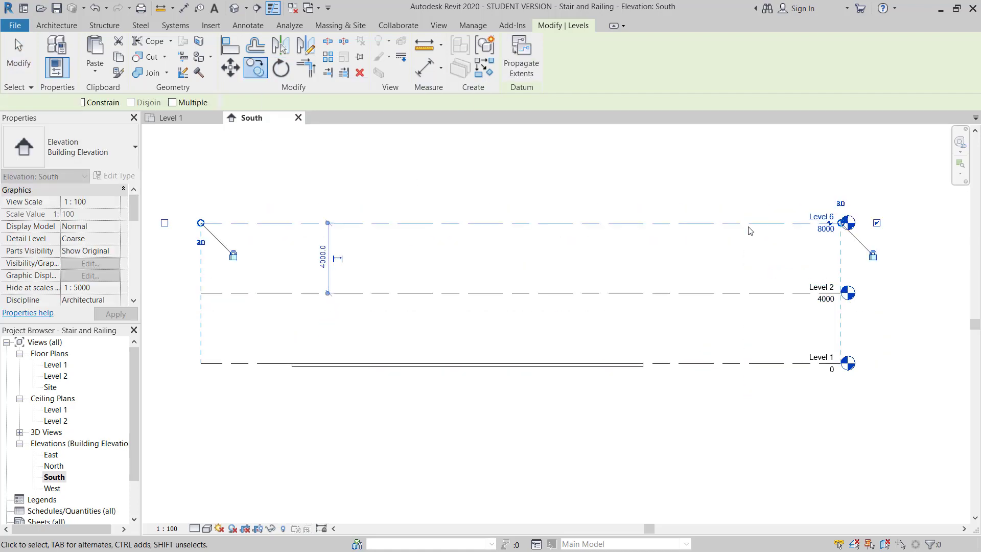
Copy the new level again with Multiple checked, then exit the copy operation.
left_click(255, 68)
left_click(172, 103)
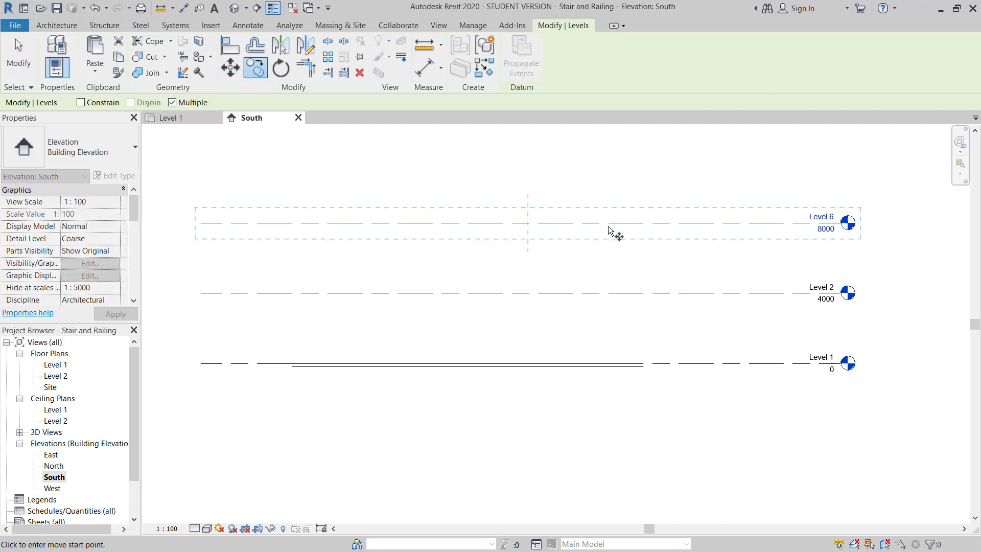
left_click(723, 291)
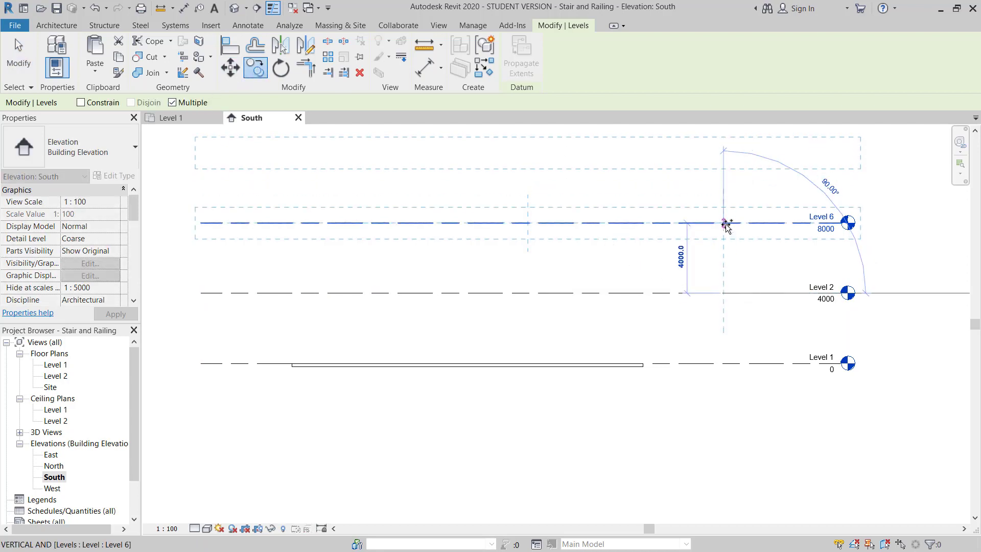
left_click(724, 223)
middle_click_drag(725, 217, 734, 291)
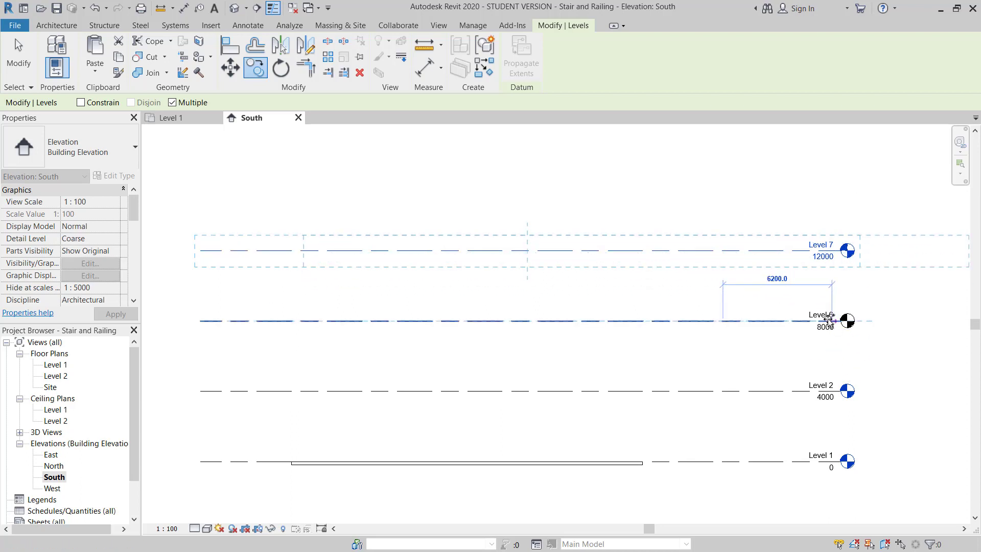
key("Escape")
middle_click_drag(772, 317, 771, 219)
key("Escape")
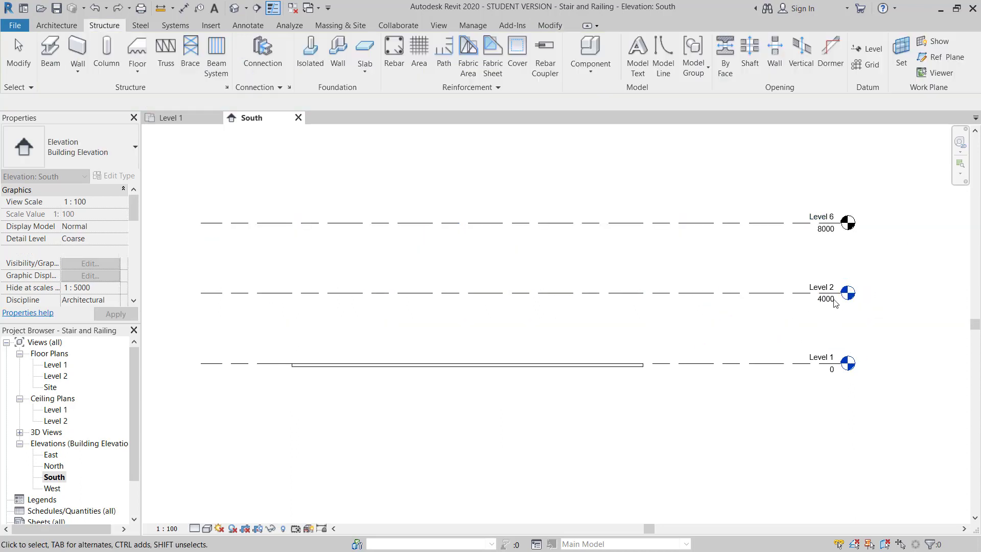
Rename the new Level 6 to 'Level 3'.
left_click(828, 220)
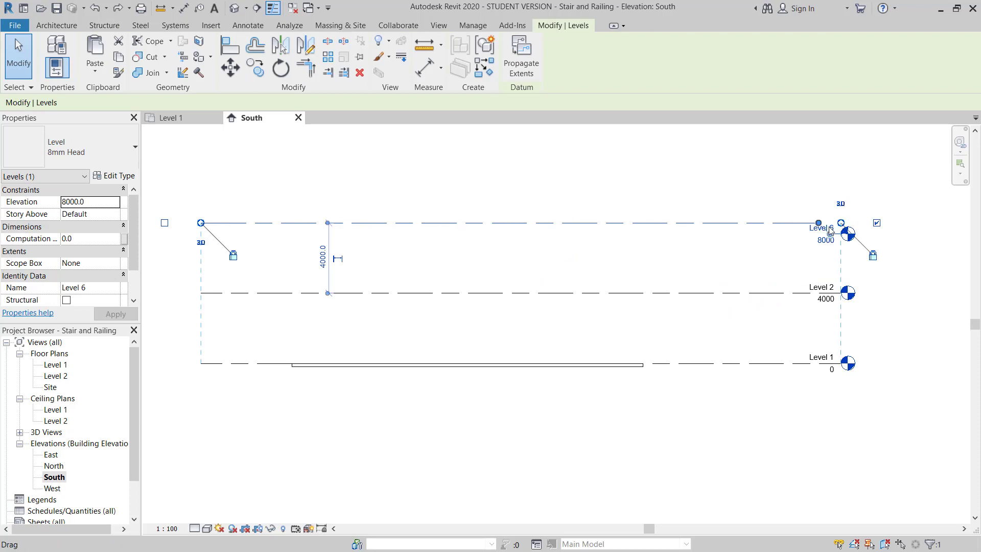
left_click_drag(818, 232, 818, 244)
key("ctrl+z")
left_click(833, 214)
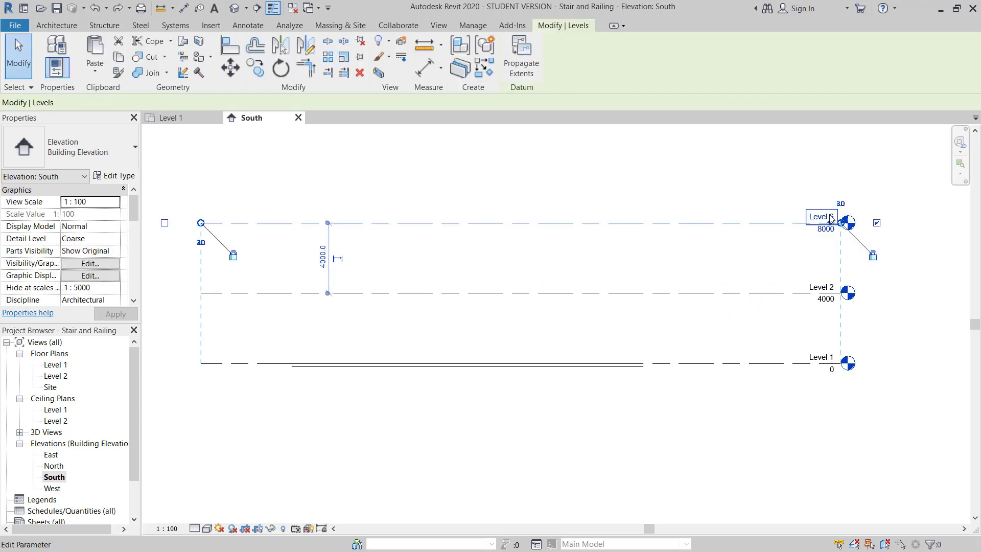
left_click(833, 215)
type("Level 3")
key("Return")
left_click(921, 330)
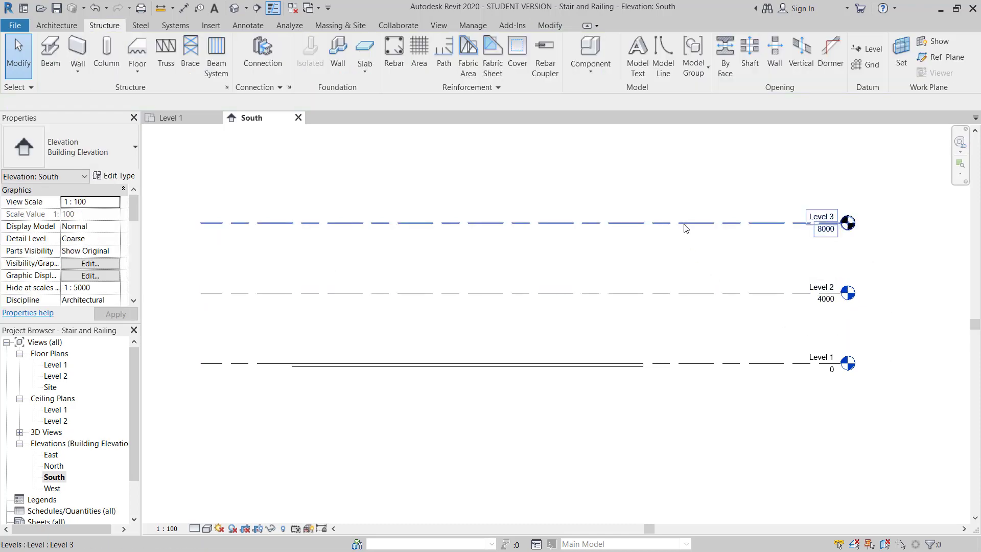
Copy Level 3 upward twice at 4000 spacing to create Levels 4 and 5.
left_click(685, 223)
left_click(255, 68)
left_click(689, 292)
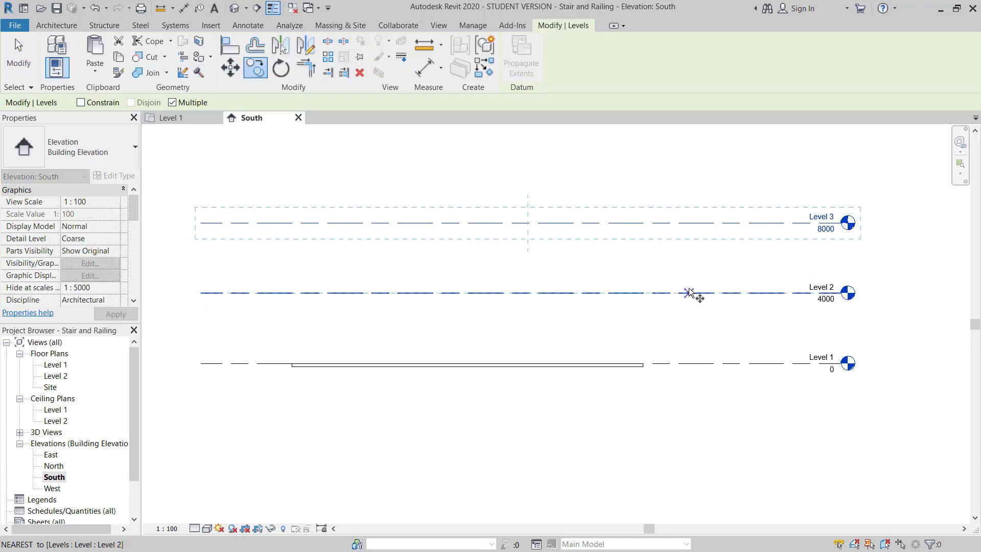
left_click(689, 222)
scroll(692, 228, "up", 4, "ctrl")
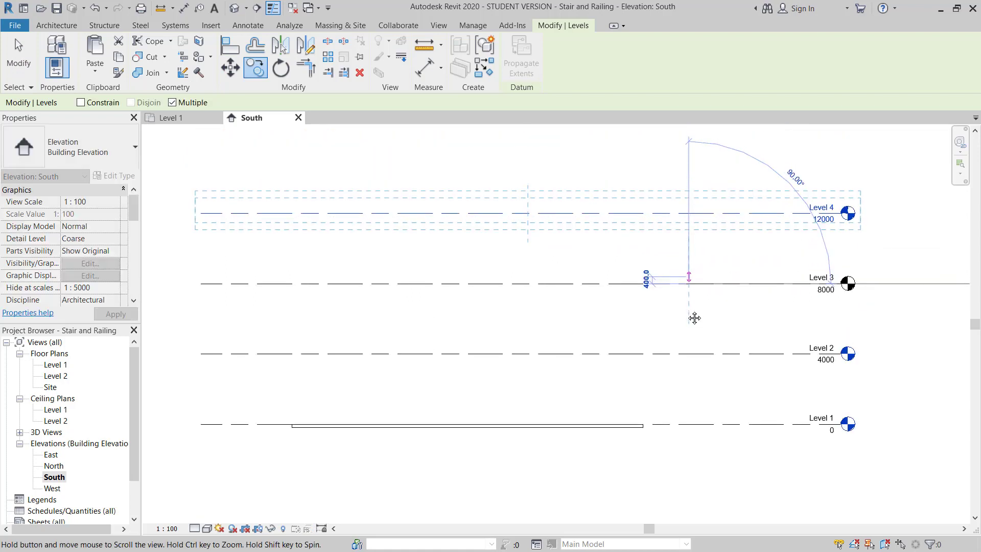
left_click(686, 247)
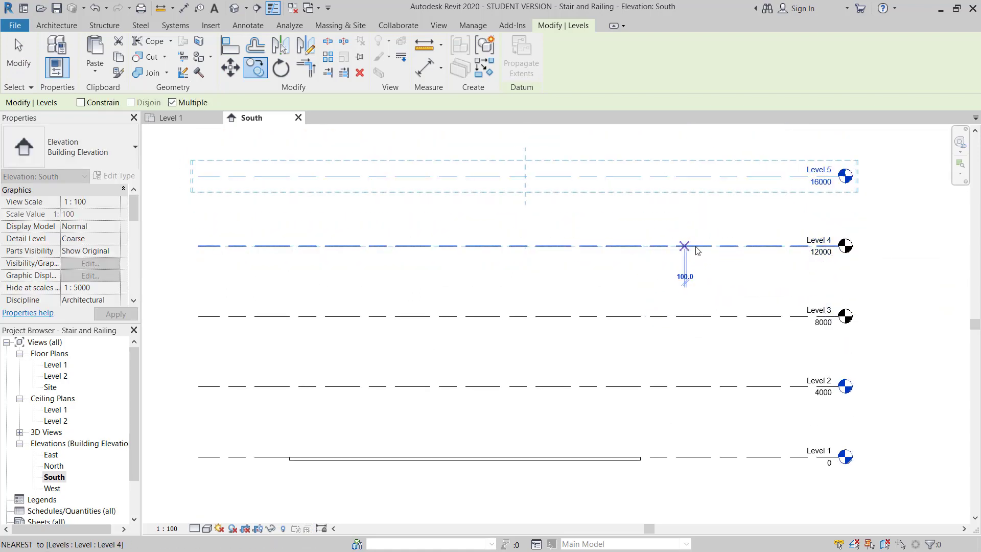
key("Escape")
key("Escape")
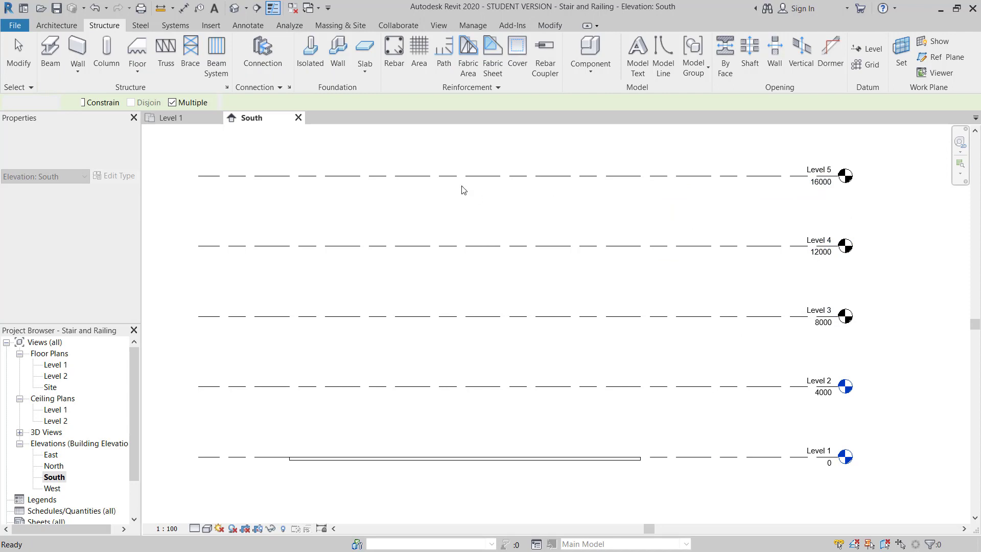
Paste the Level 1 floor slab aligned onto Levels 2, 3, 4 and 5.
left_click(195, 118)
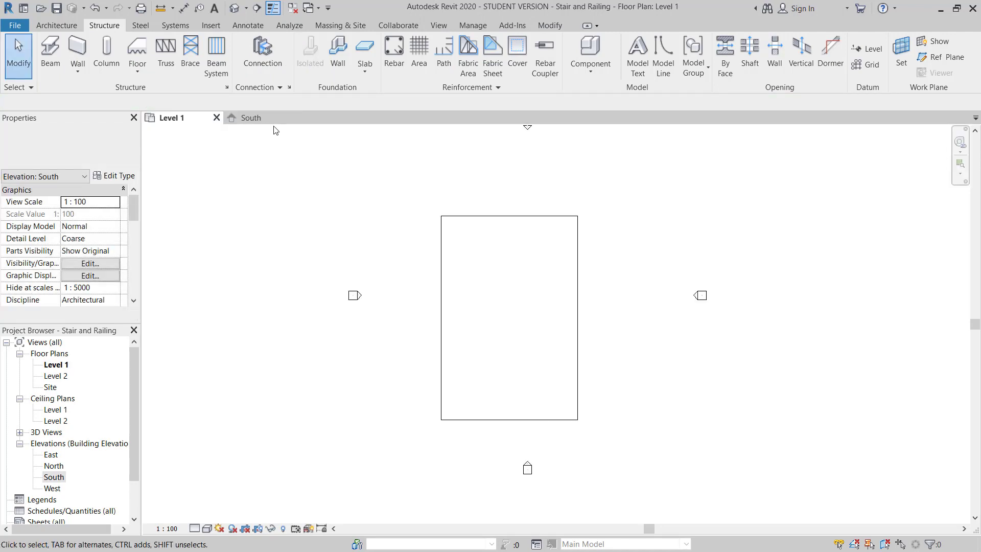
left_click(576, 277)
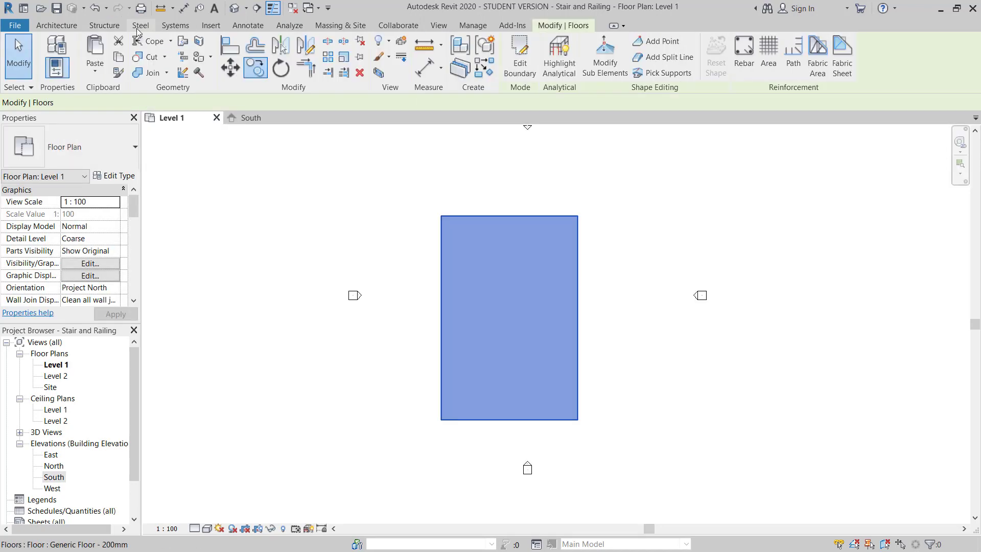
left_click(98, 76)
left_click(129, 118)
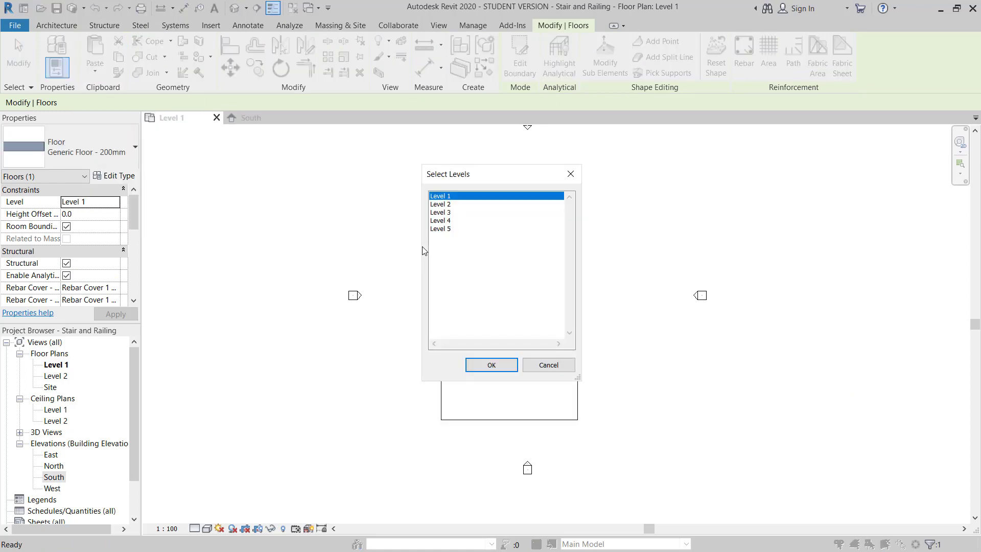
left_click_drag(446, 215, 452, 232)
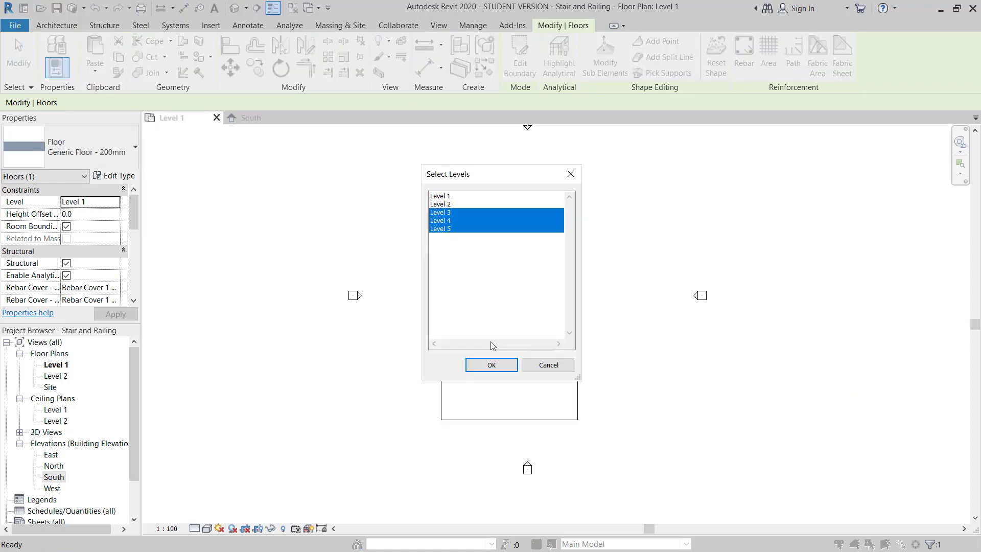
left_click(449, 206, "ctrl")
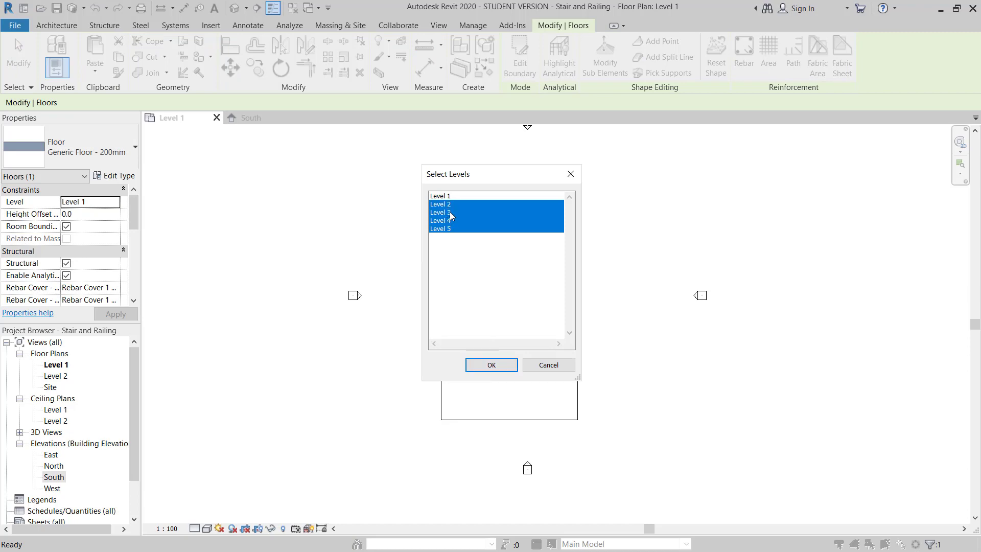
left_click(491, 365)
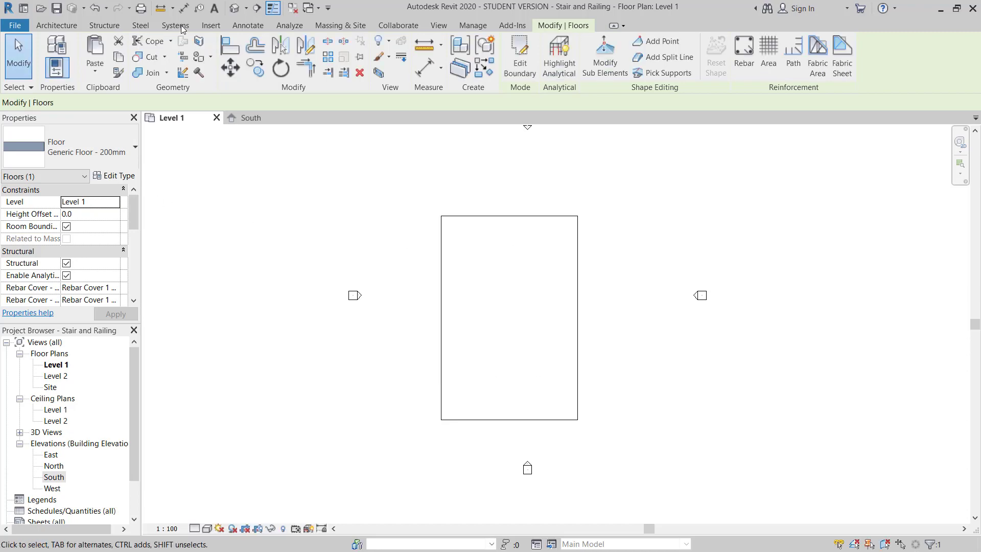
Check the five stacked floors in 3D, then close the 3D and South views.
left_click(233, 13)
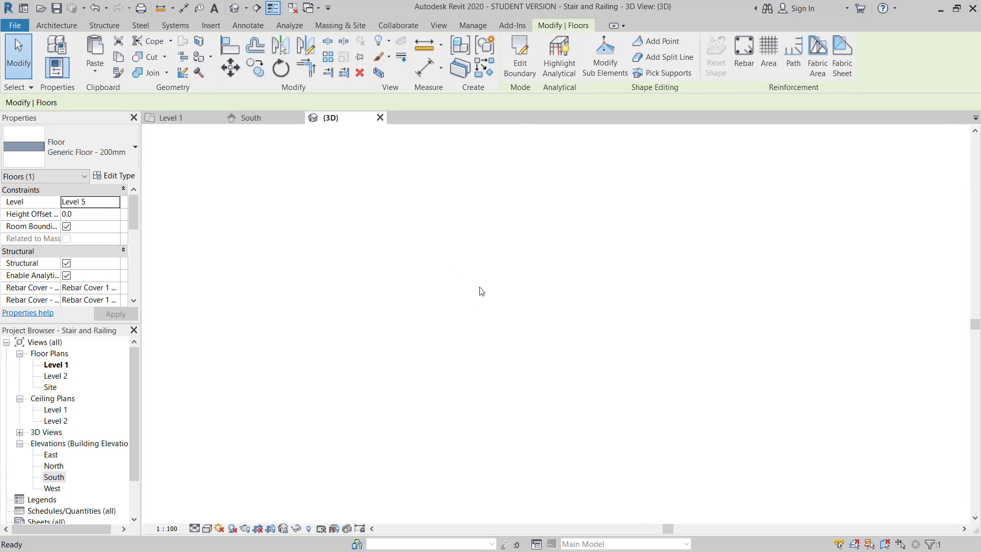
key("Escape")
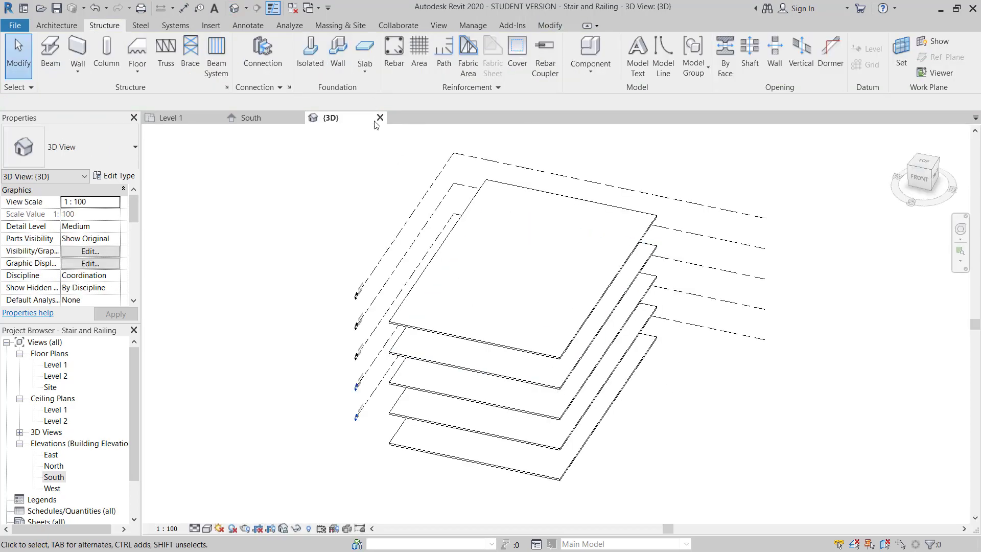
left_click(380, 117)
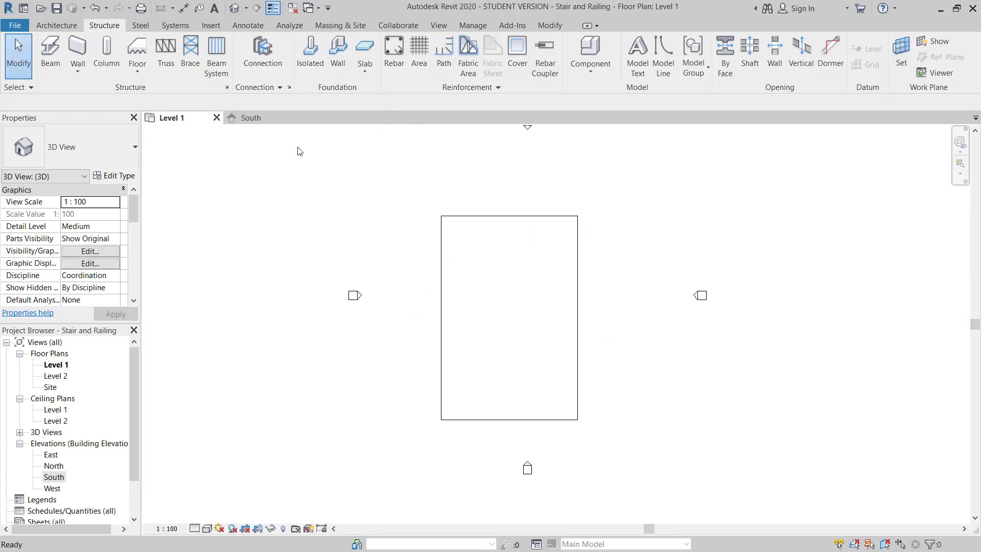
left_click(274, 120)
left_click(298, 118)
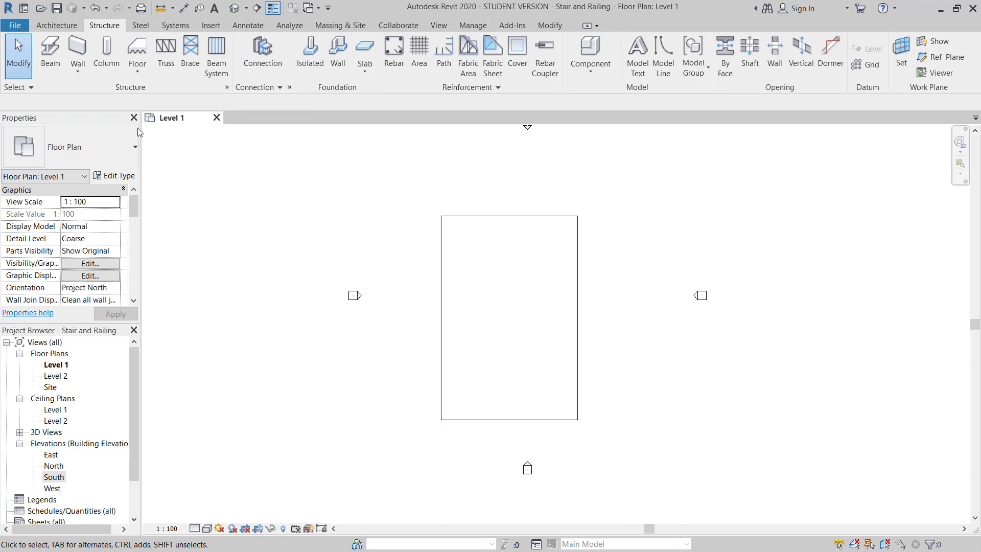
Start a stair and draw the first 12-riser run from the floor edge.
left_click(49, 27)
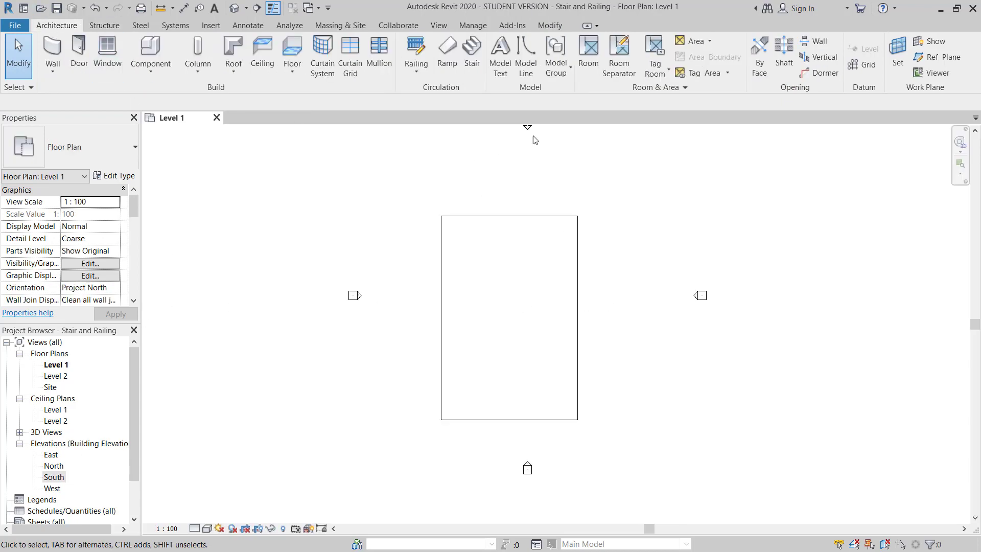
left_click(474, 50)
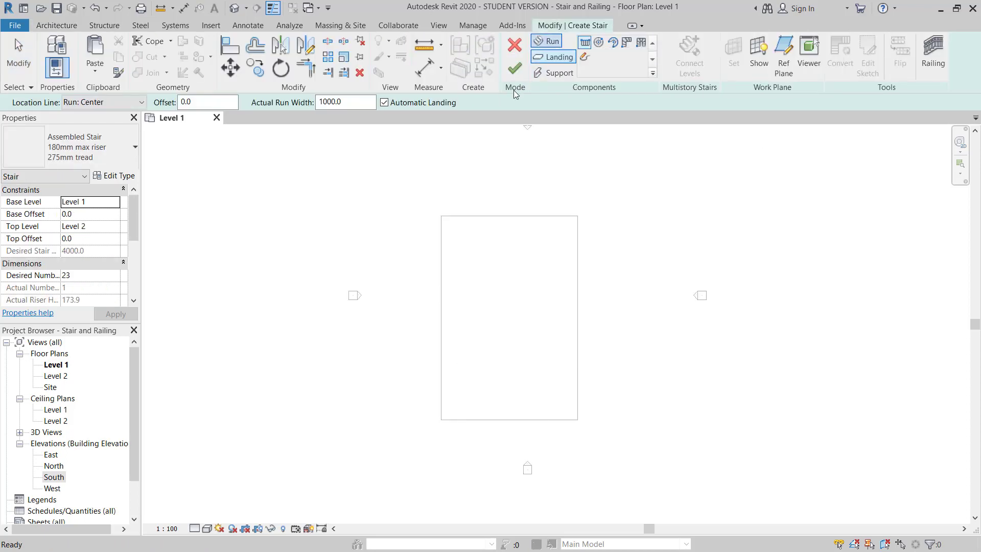
scroll(595, 351, "up", 3)
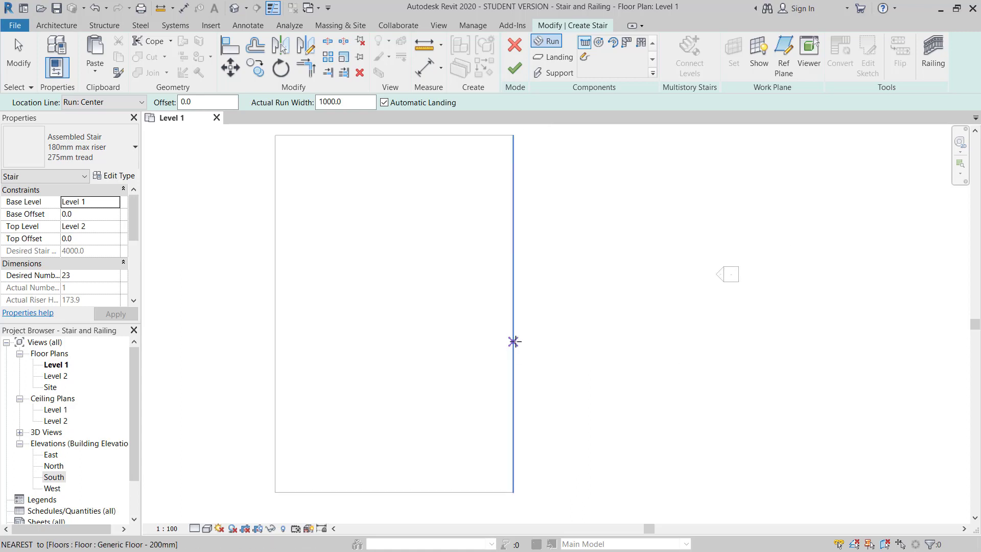
left_click(513, 341)
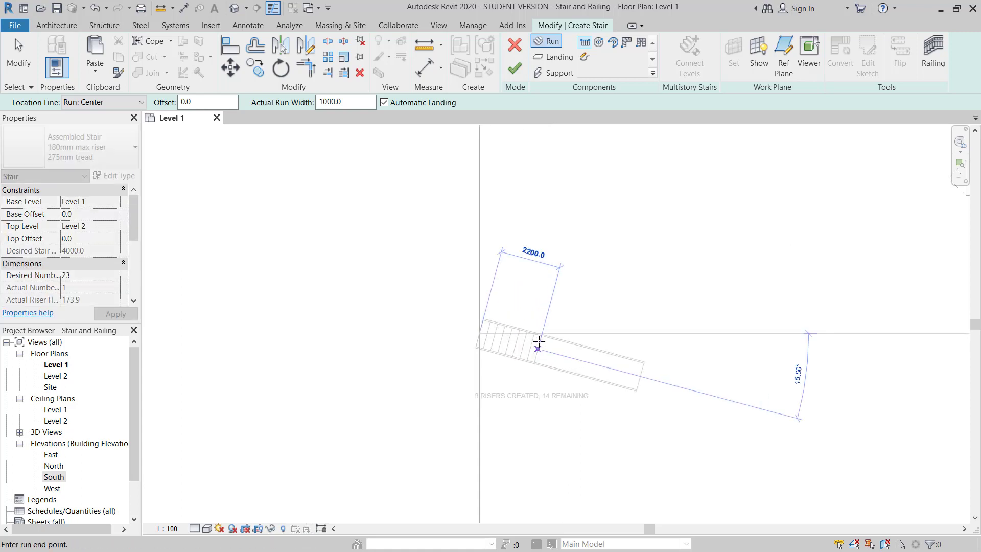
scroll(539, 341, "up", 5)
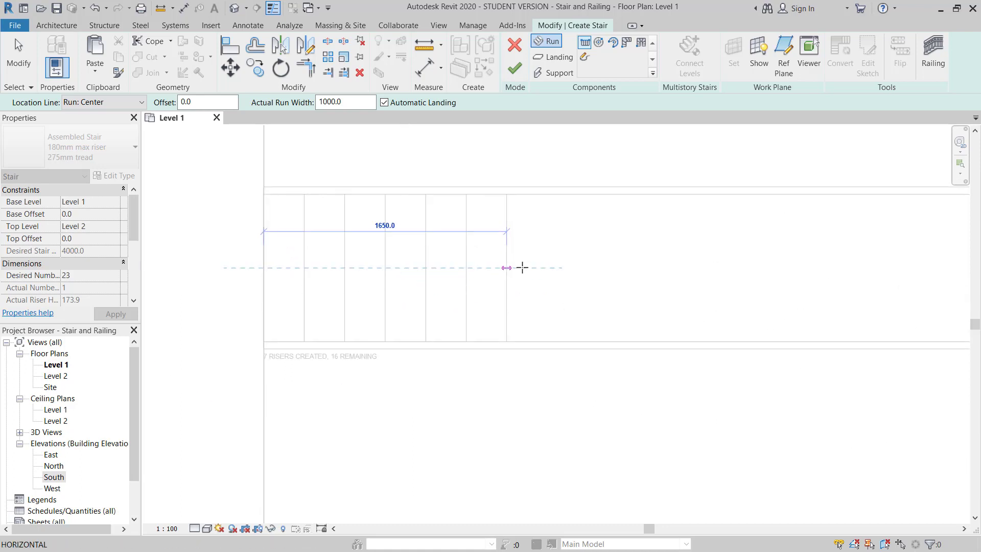
scroll(522, 268, "down", 2)
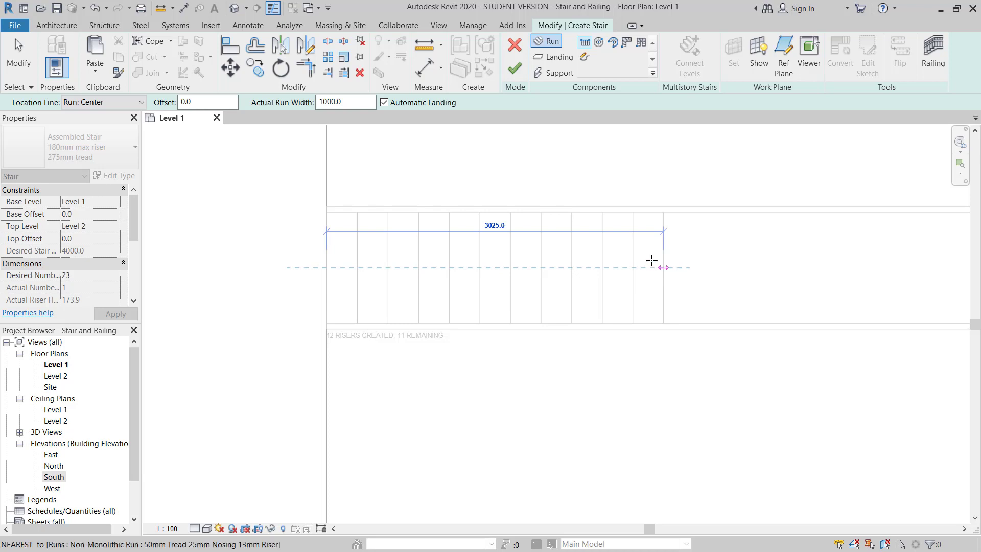
left_click(650, 265)
Draw the 11-riser return run offset 1400 above the first, totalling 23 risers.
scroll(654, 322, "down", 3)
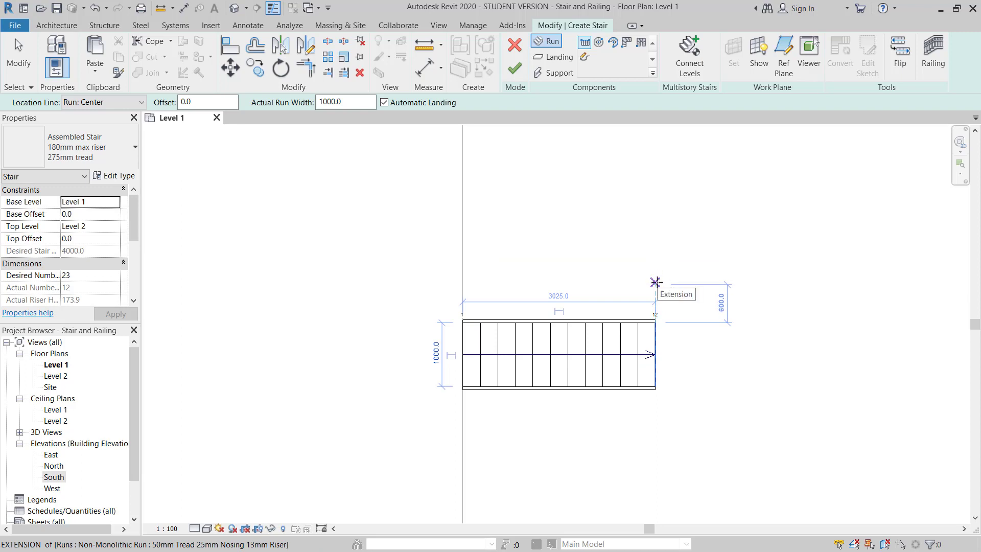
left_click(655, 282)
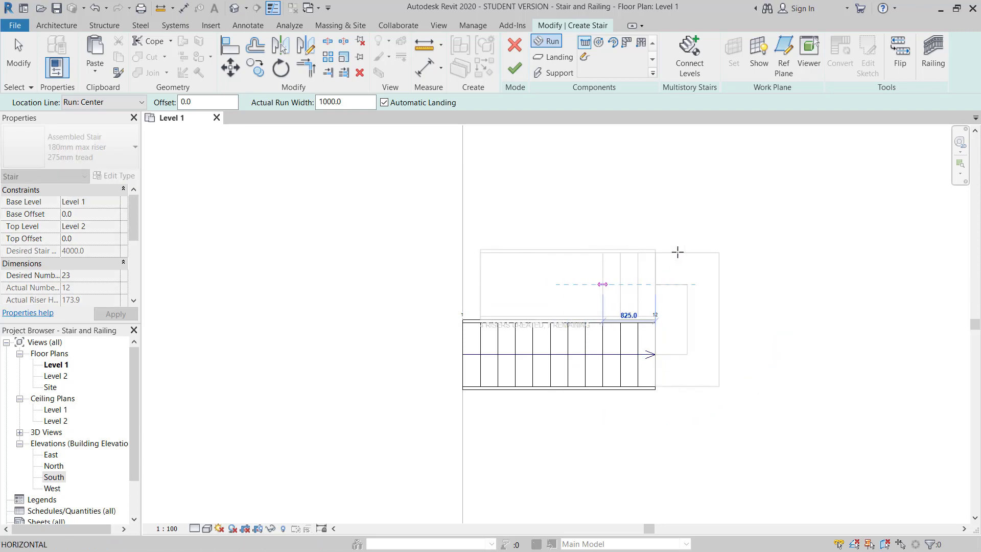
key("Escape")
key("Escape")
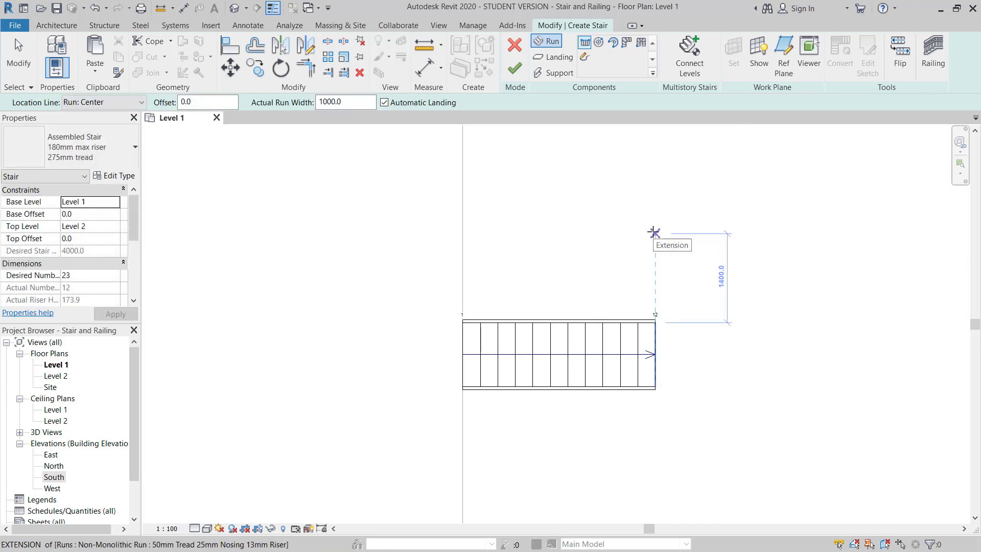
left_click(654, 228)
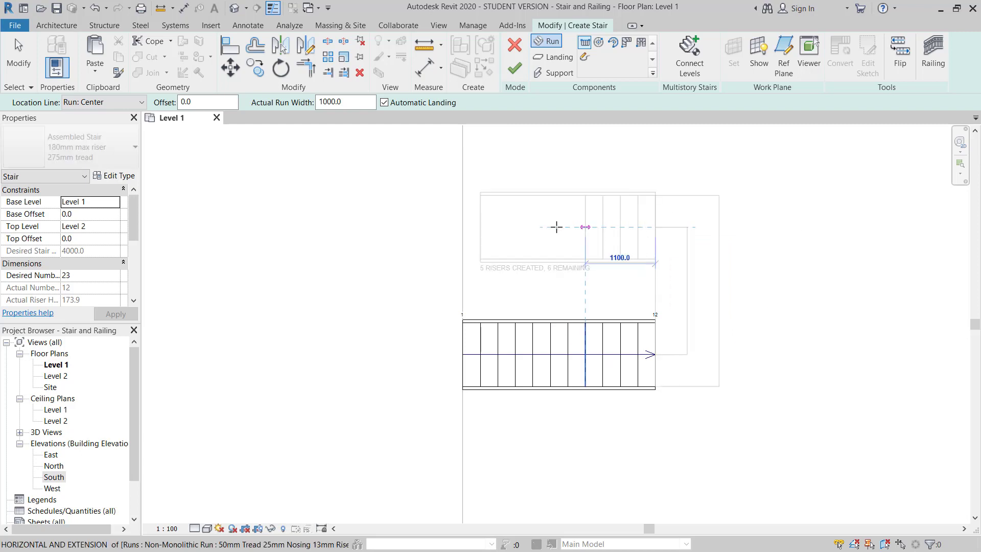
left_click(413, 227)
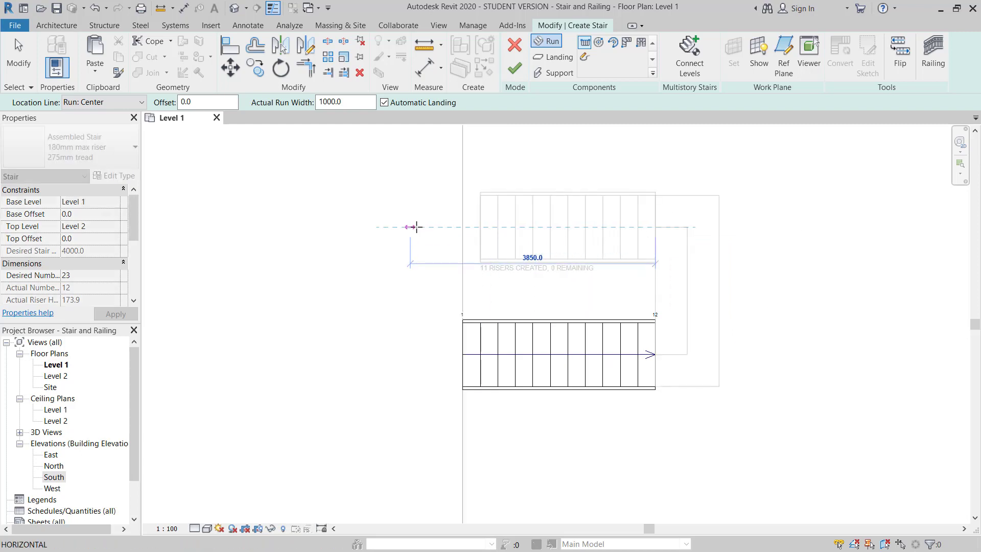
key("Escape")
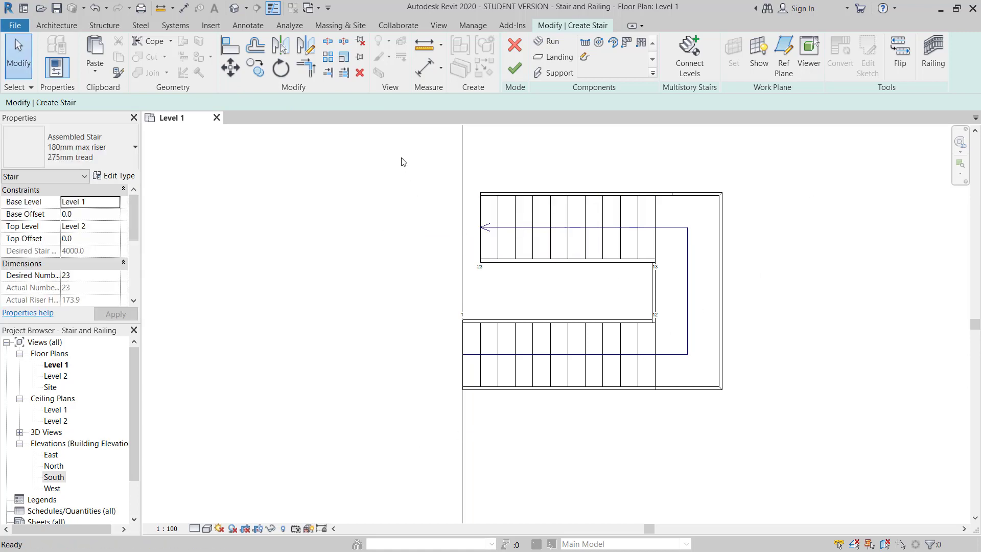
Move the whole stair with MV so its upper-left corner sits on the vertical reference line.
left_click_drag(434, 443, 775, 151)
left_click_drag(696, 181, 696, 182)
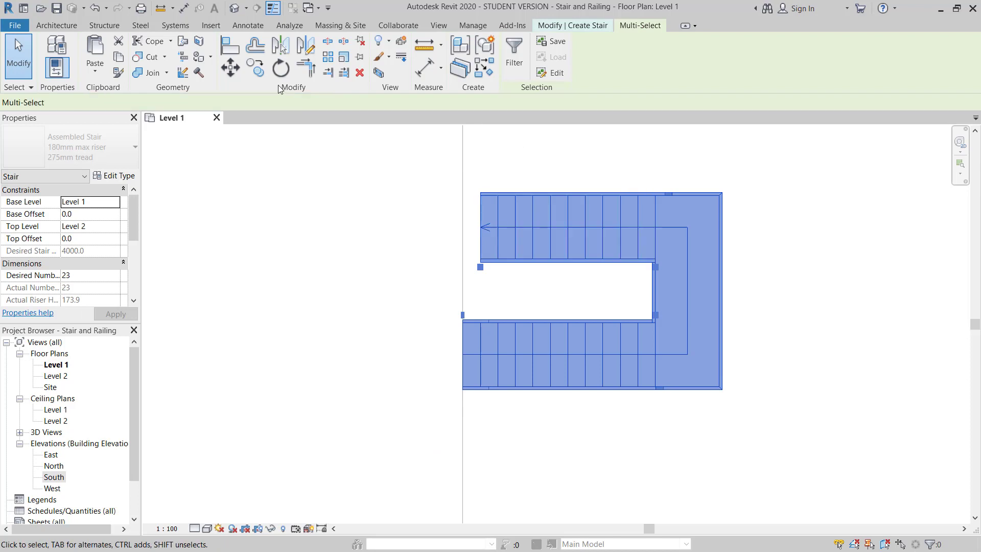
key("m")
key("v")
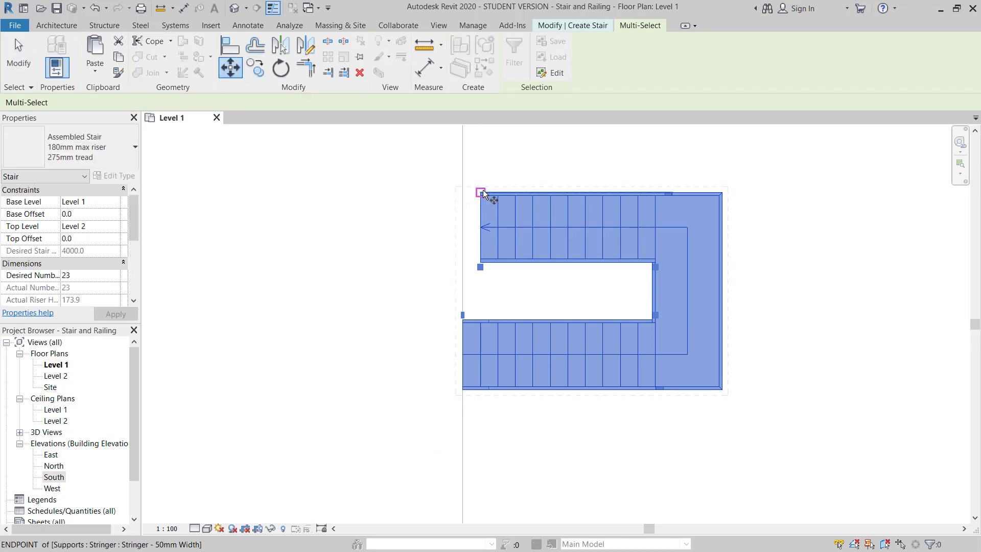
left_click(483, 189)
left_click(465, 189)
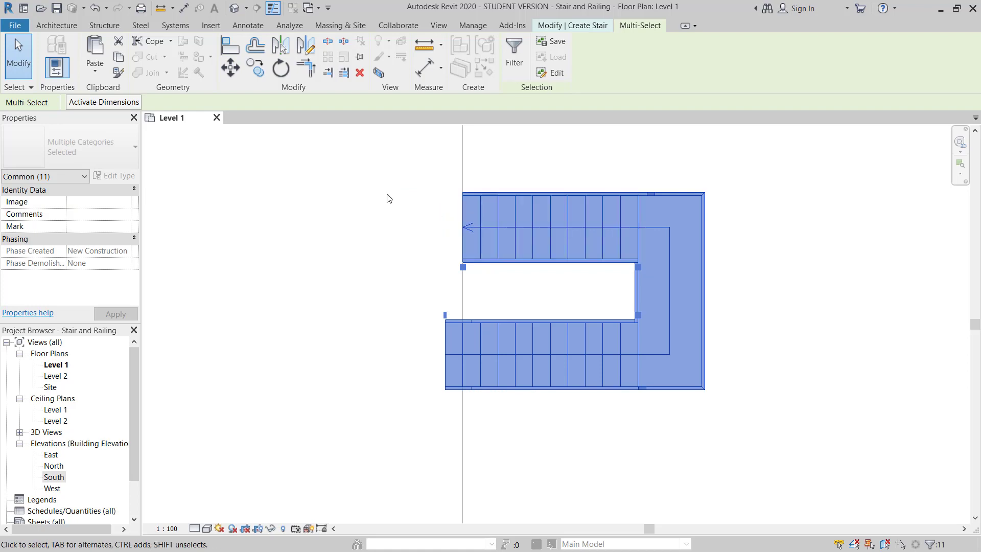
left_click(668, 208)
key("Escape")
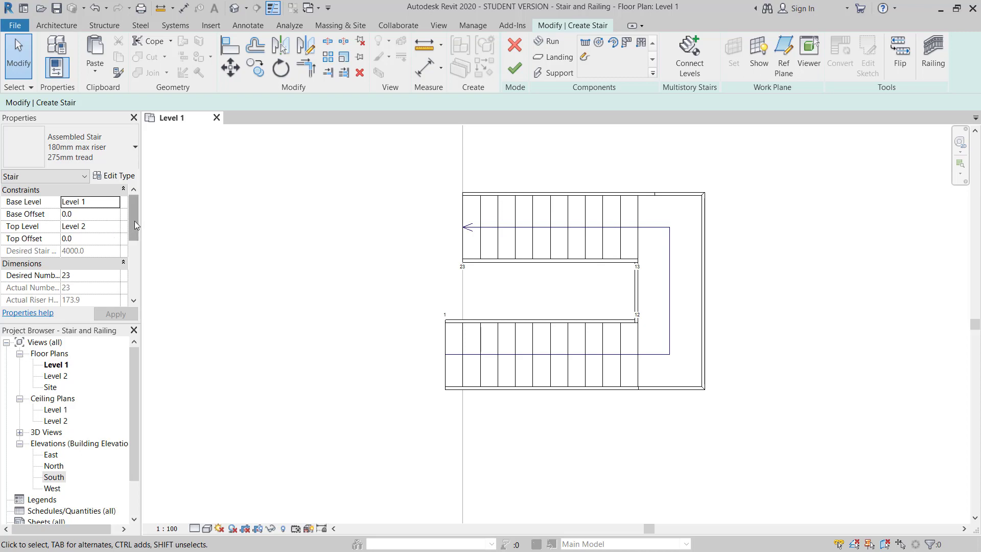
left_click_drag(134, 222, 135, 241)
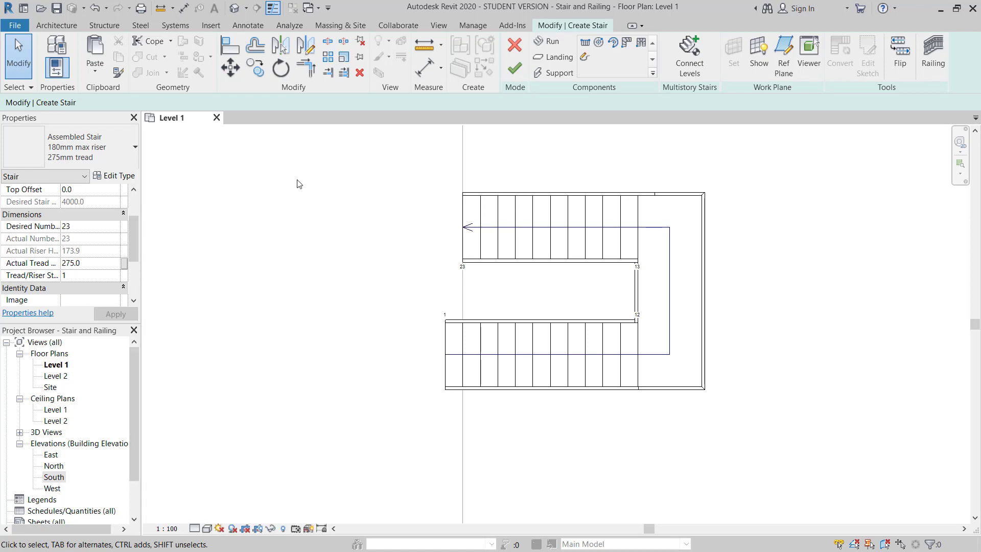
Create floor plan views for Levels 3, 4 and 5, then return to the Level 1 plan.
left_click(439, 26)
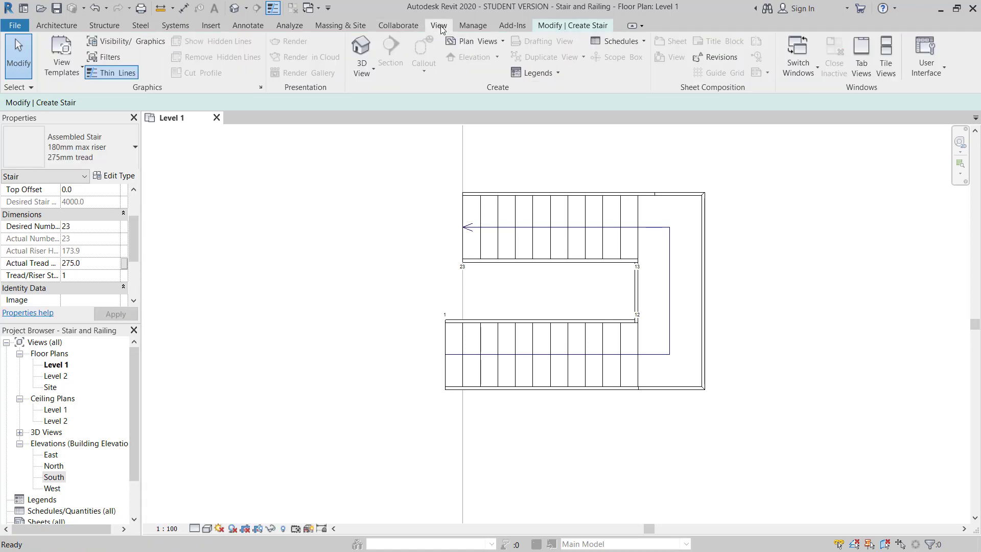
left_click(495, 41)
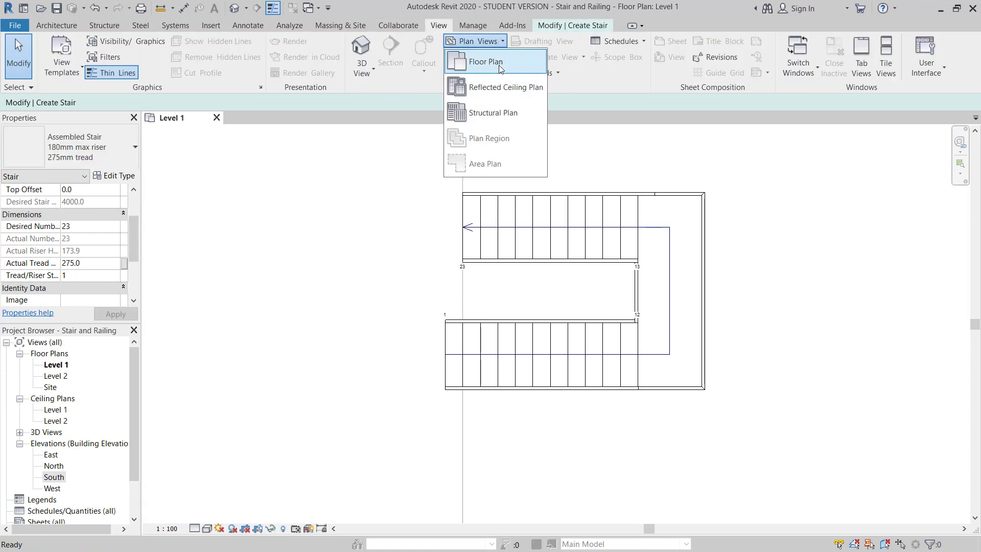
left_click(485, 62)
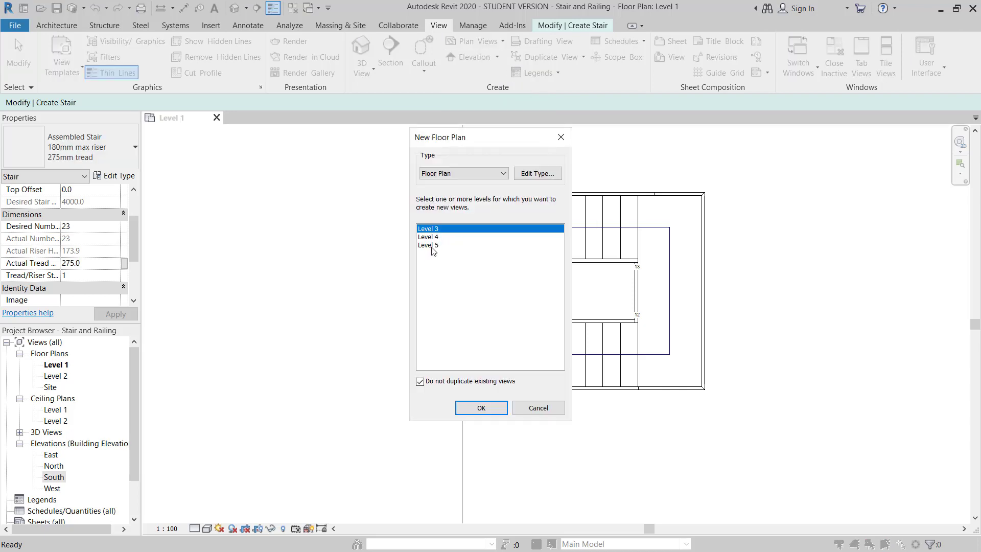
left_click(431, 245, "shift")
left_click(481, 408)
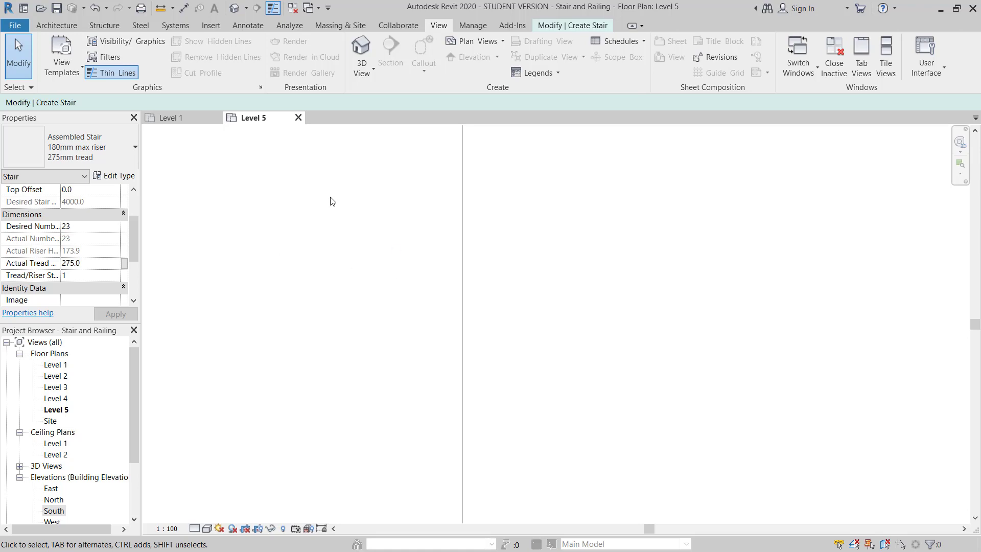
left_click(298, 118)
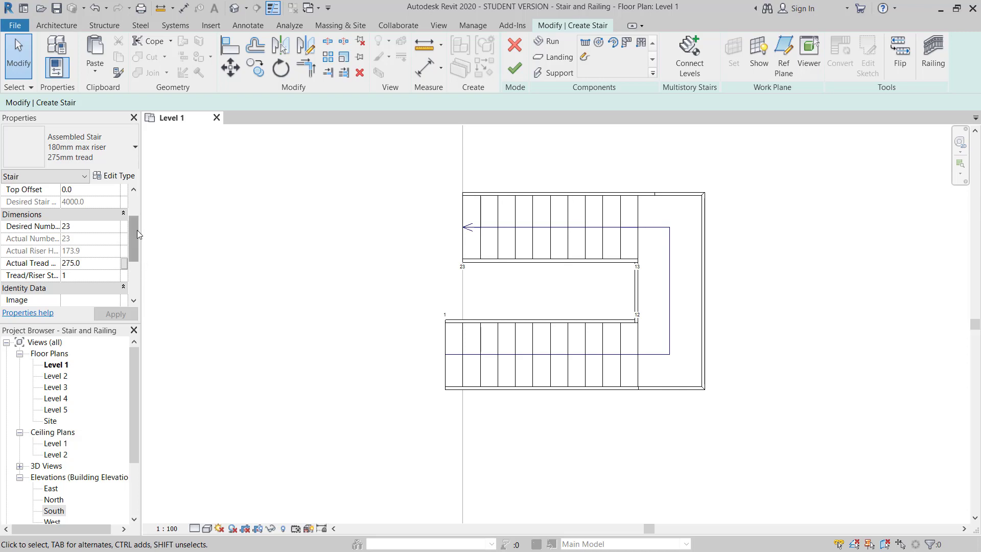
scroll(137, 230, "up", 3)
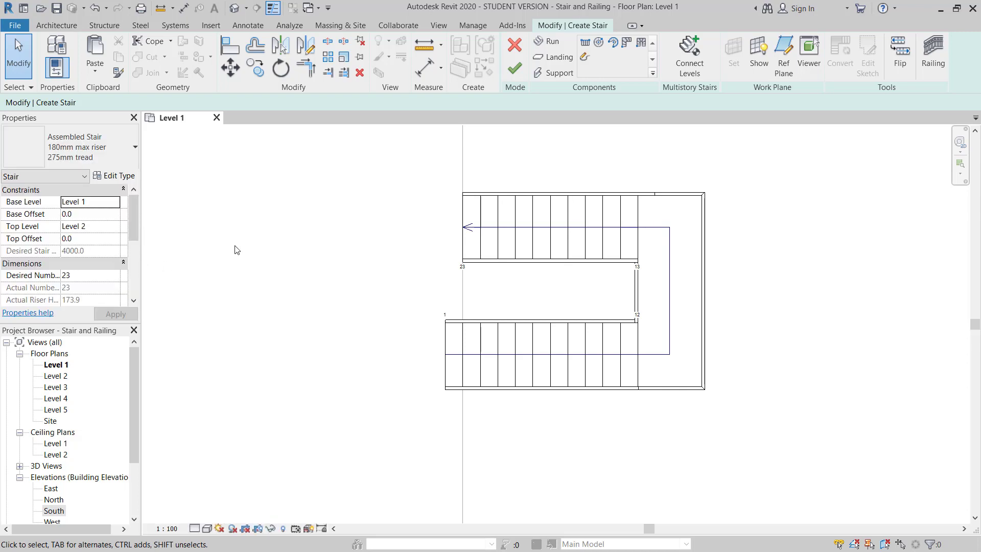
left_click_drag(365, 169, 797, 486)
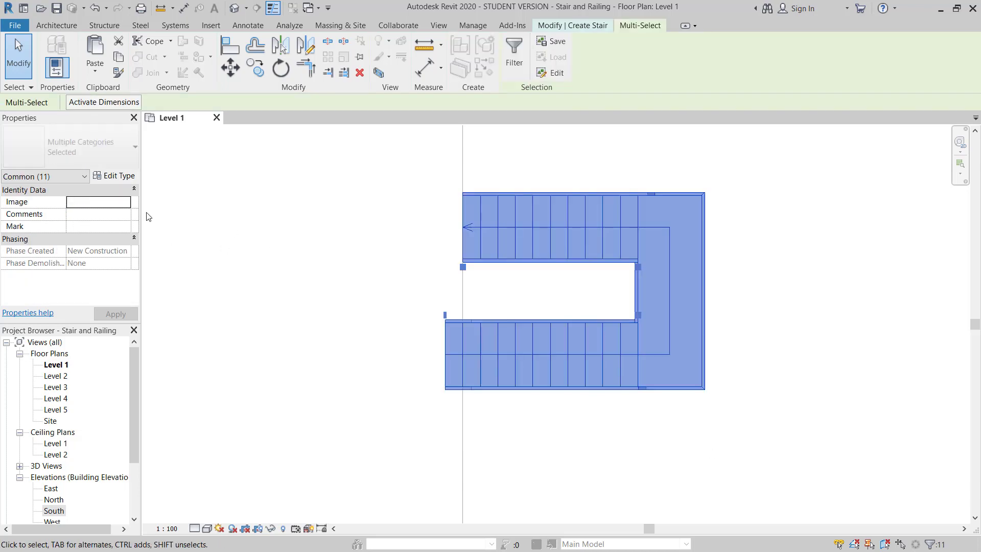
scroll(199, 220, "up", 3)
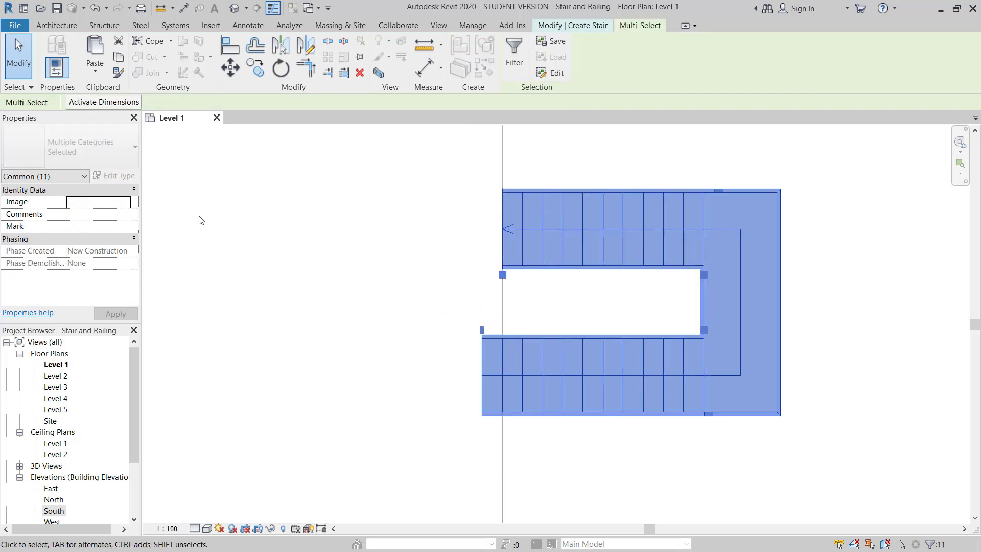
scroll(205, 222, "down", 4)
key("Escape")
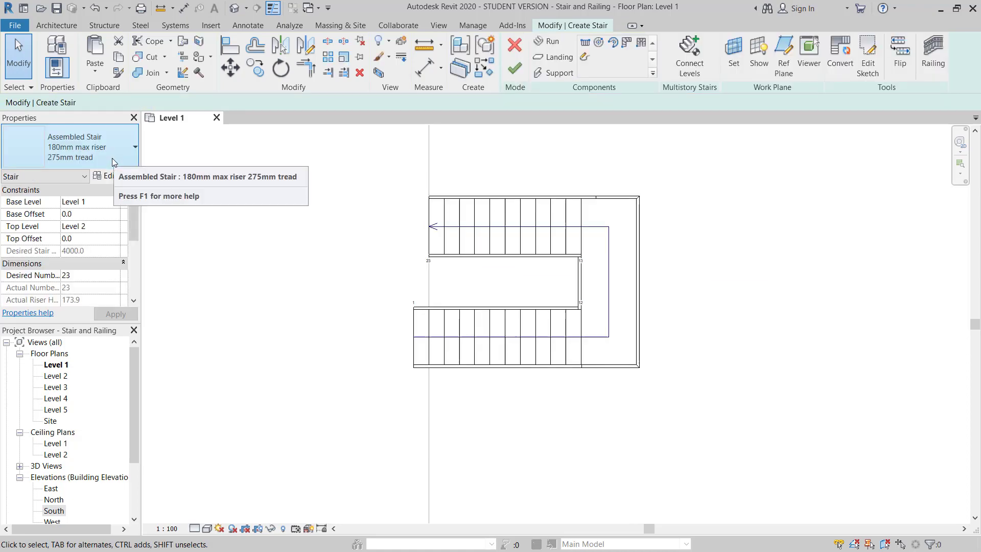
left_click(117, 176)
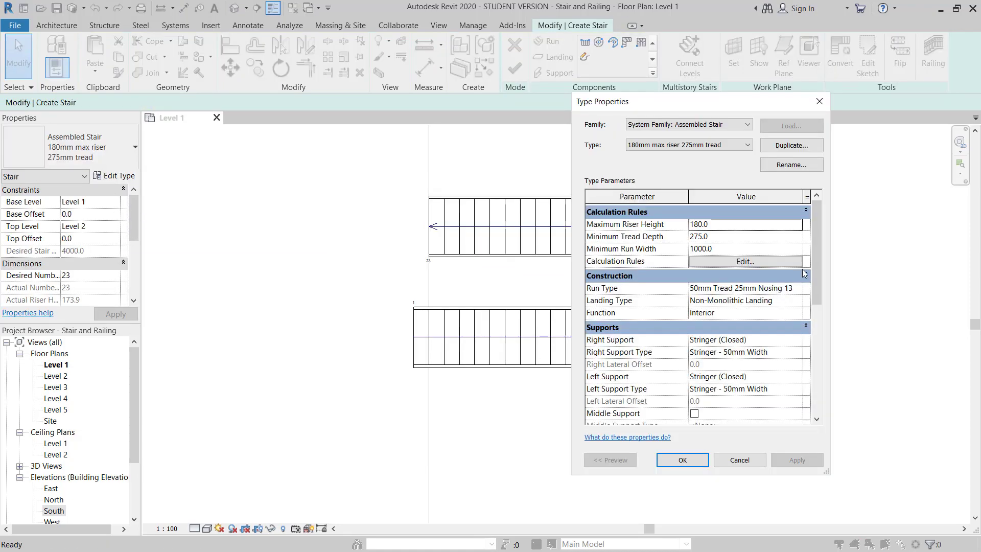
left_click_drag(818, 265, 823, 390)
key("Escape")
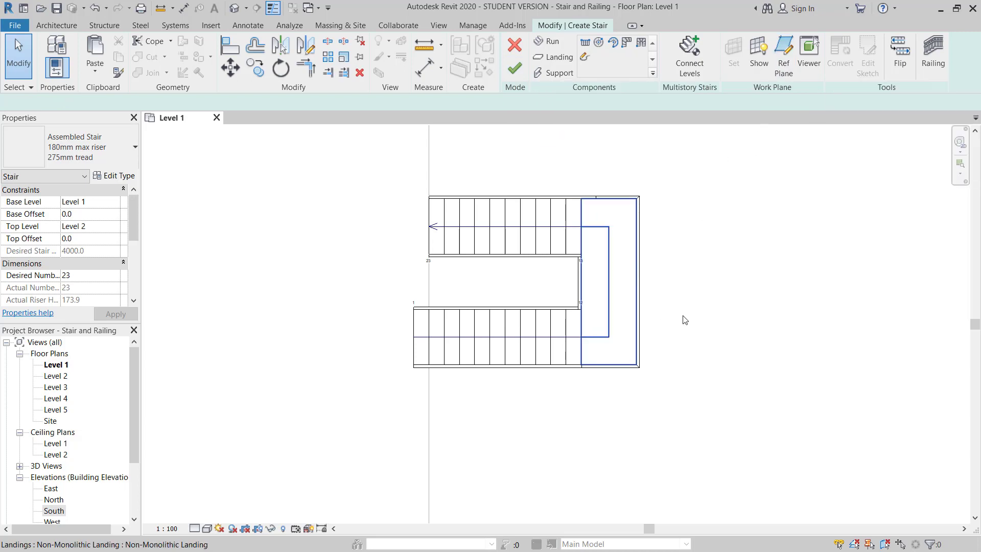
Convert the stair landing to a custom sketch and open its sketch for editing.
left_click(635, 312)
middle_click_drag(635, 313, 586, 313)
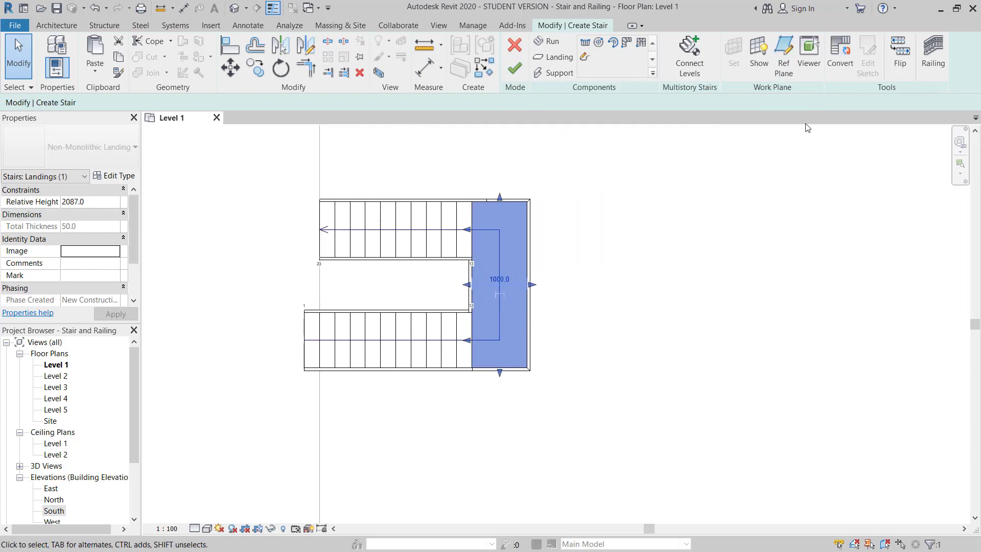
left_click(841, 59)
left_click(568, 306)
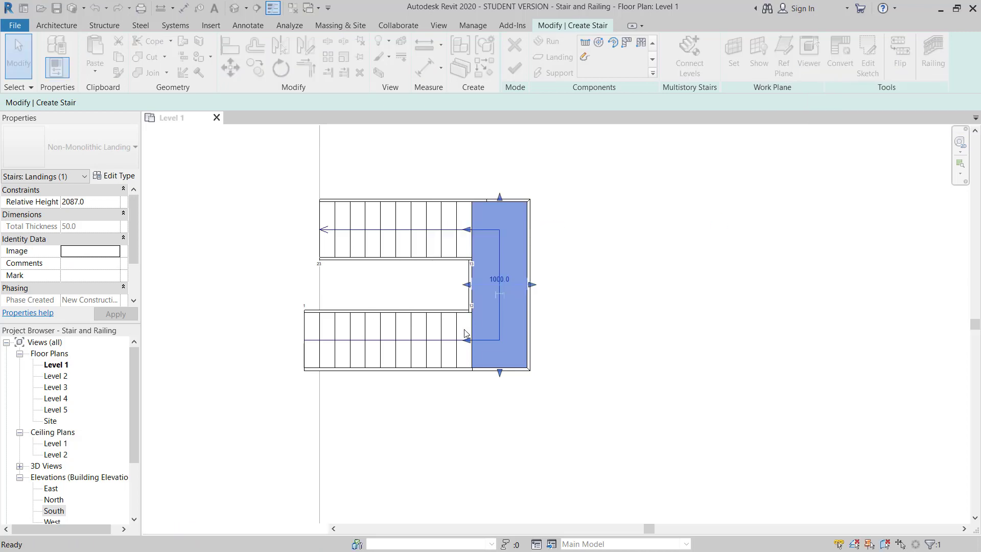
double_click(524, 262)
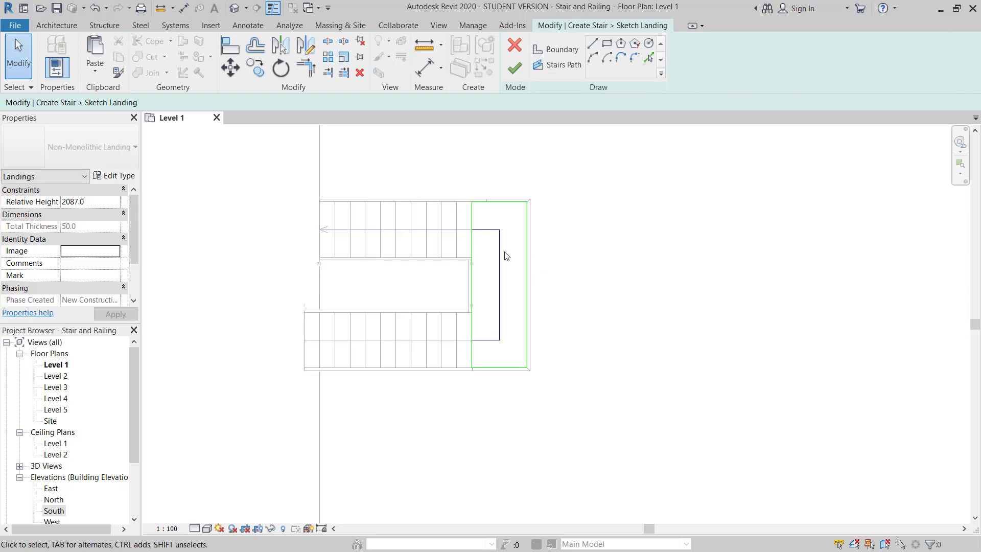
scroll(505, 253, "up", 2)
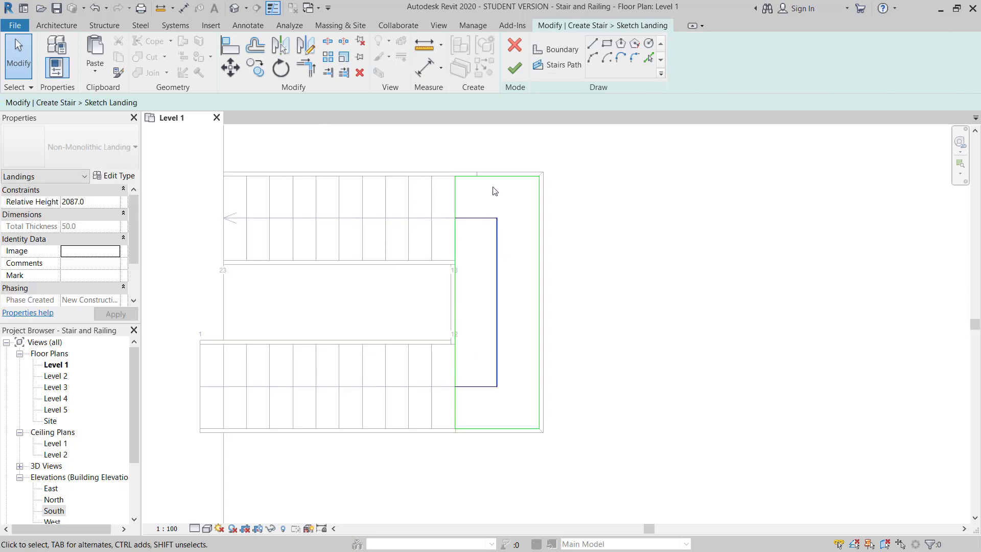
left_click(540, 250)
left_click(582, 258)
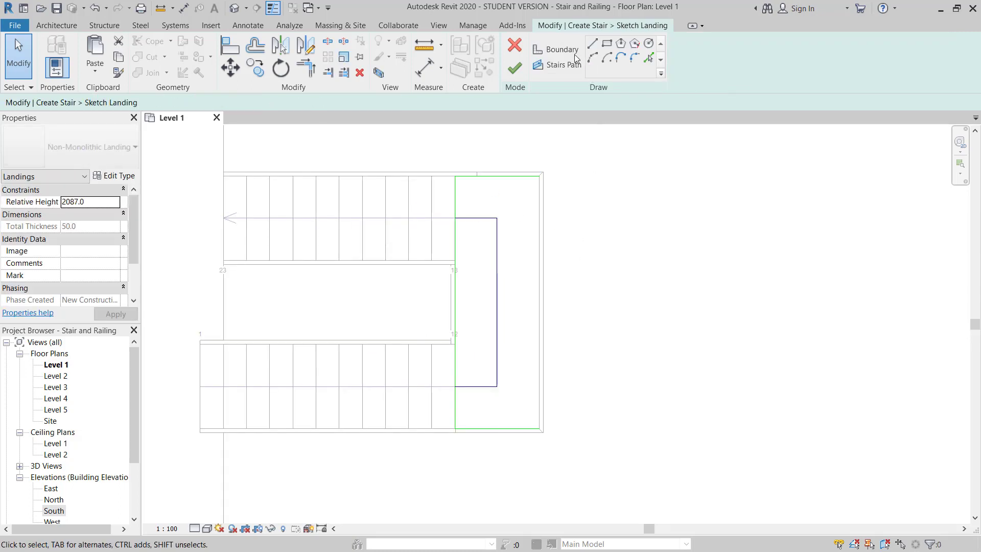
Draw a start-end-radius arc across the landing's outer edge with radius 2500.
left_click(556, 49)
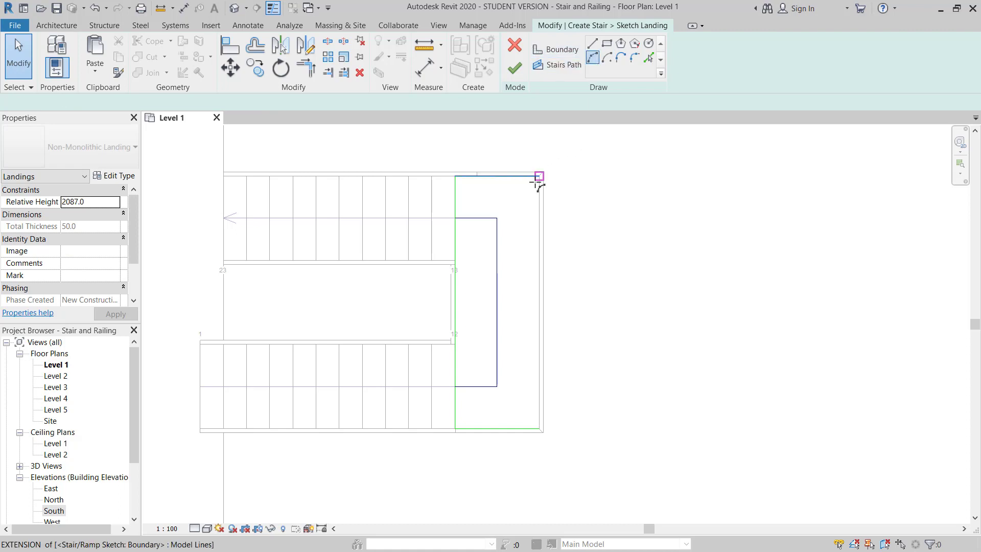
left_click(540, 177)
left_click(540, 428)
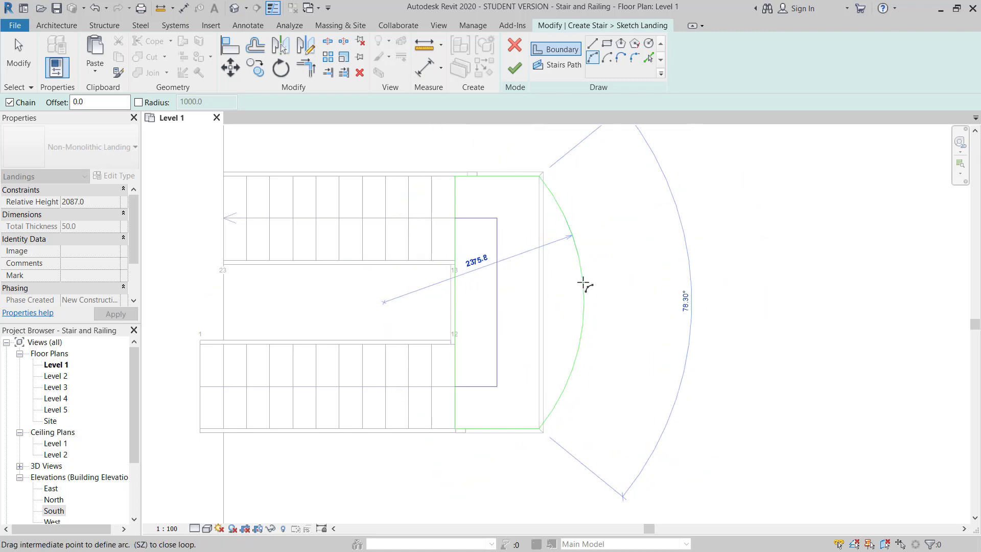
type("2500")
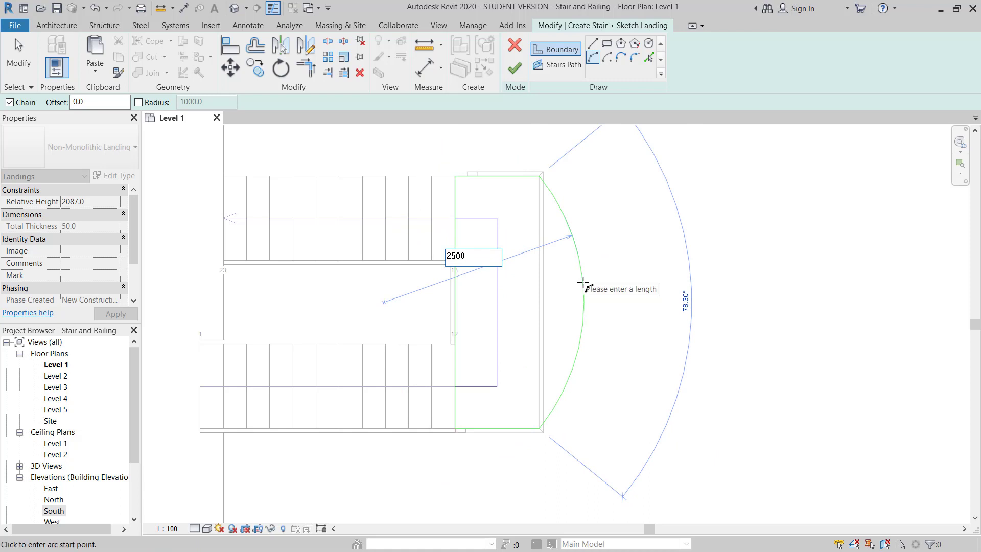
key("Return")
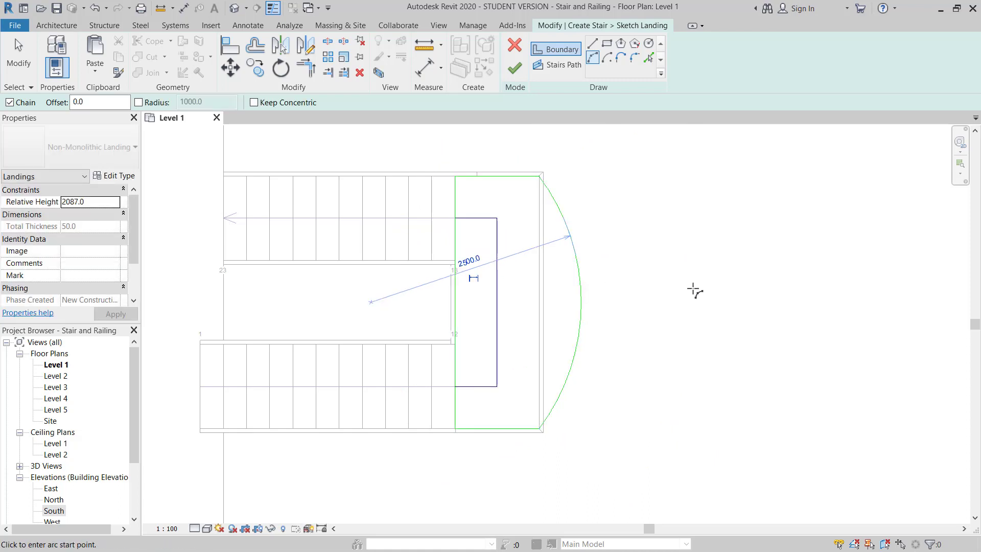
key("Escape")
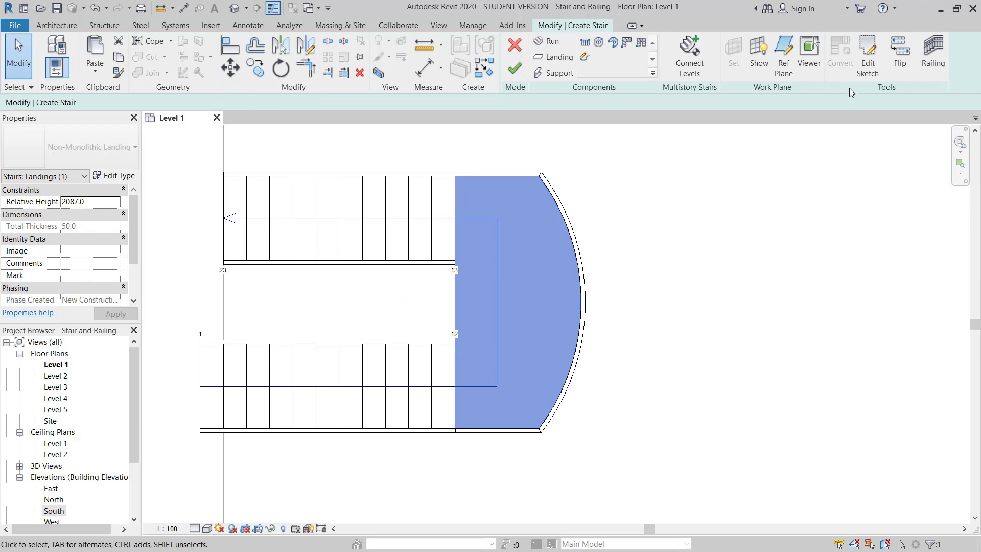
Set the stair railing to 900mm Pipe on the stringers and finish the stair.
left_click(940, 48)
left_click(462, 253)
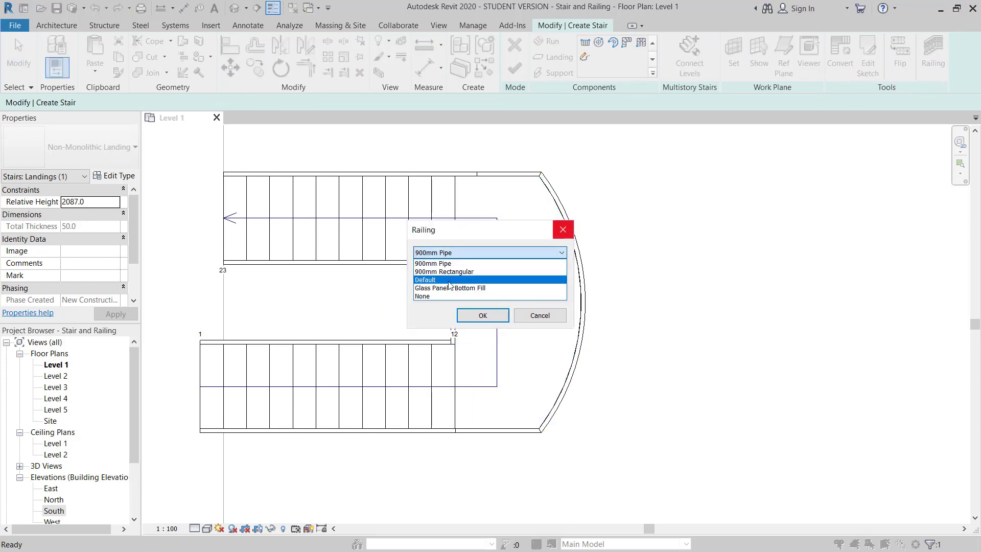
left_click(445, 271)
left_click(446, 252)
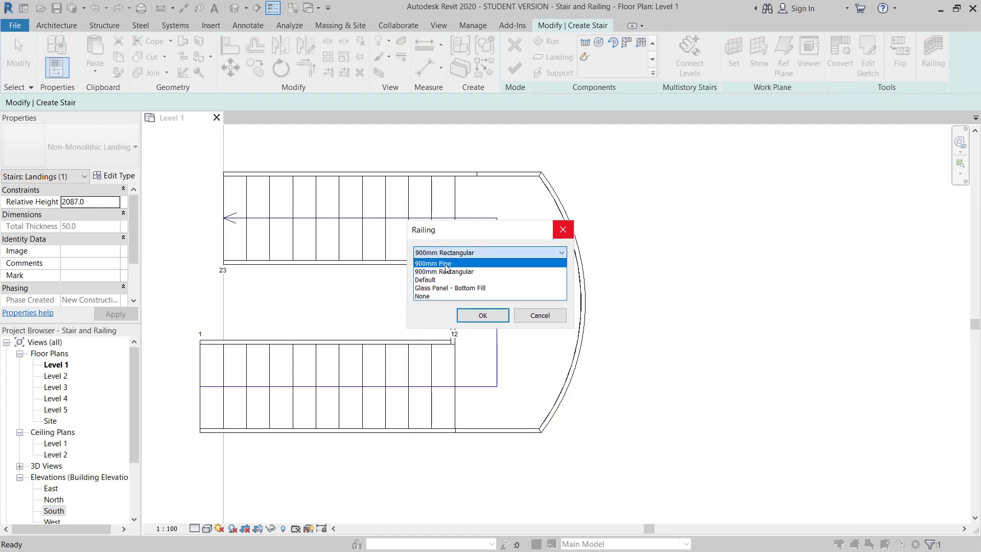
left_click(446, 264)
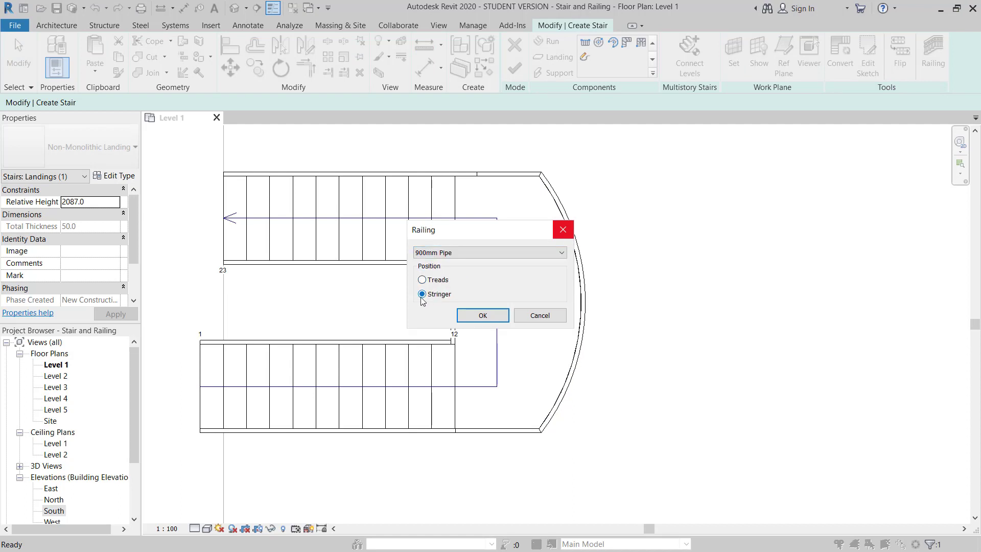
left_click(483, 316)
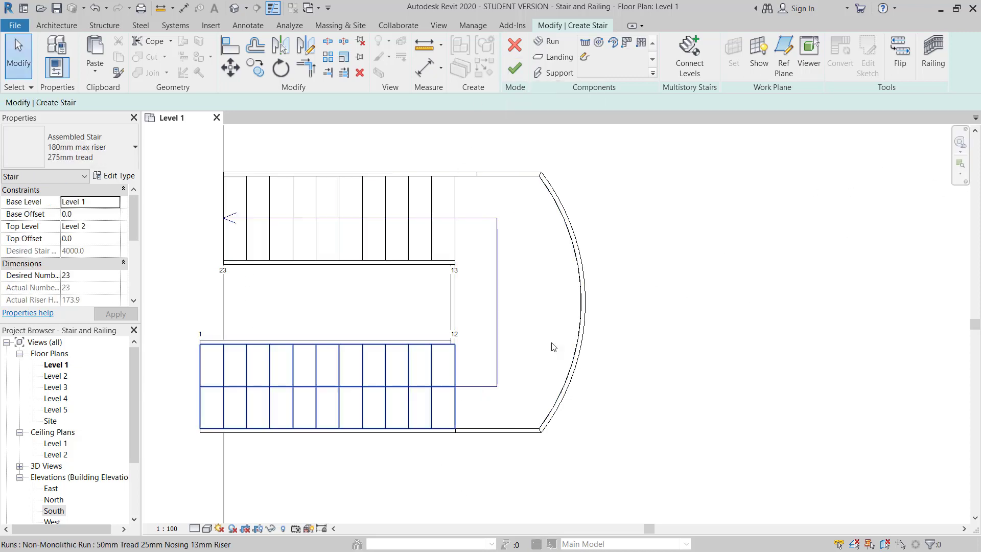
middle_click_drag(283, 278, 348, 258)
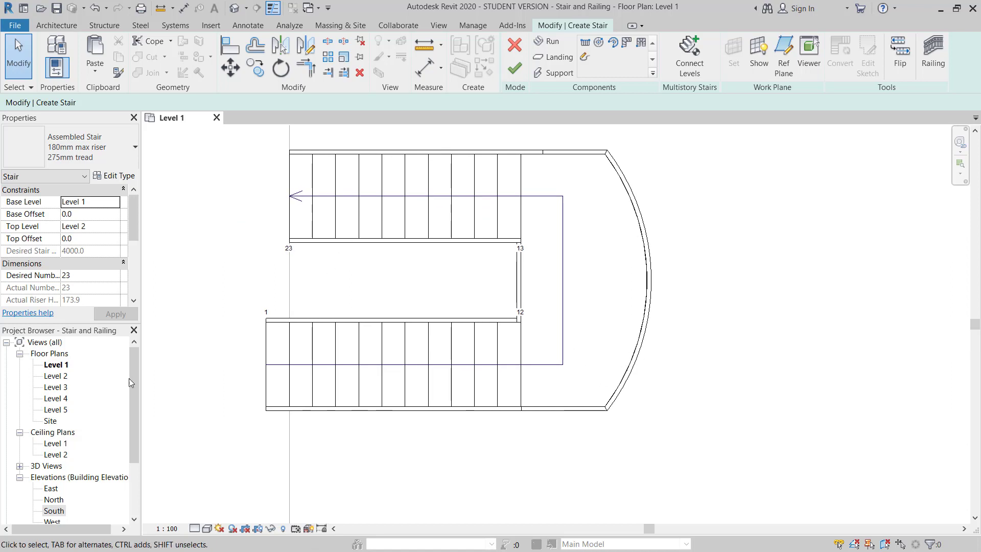
left_click(513, 68)
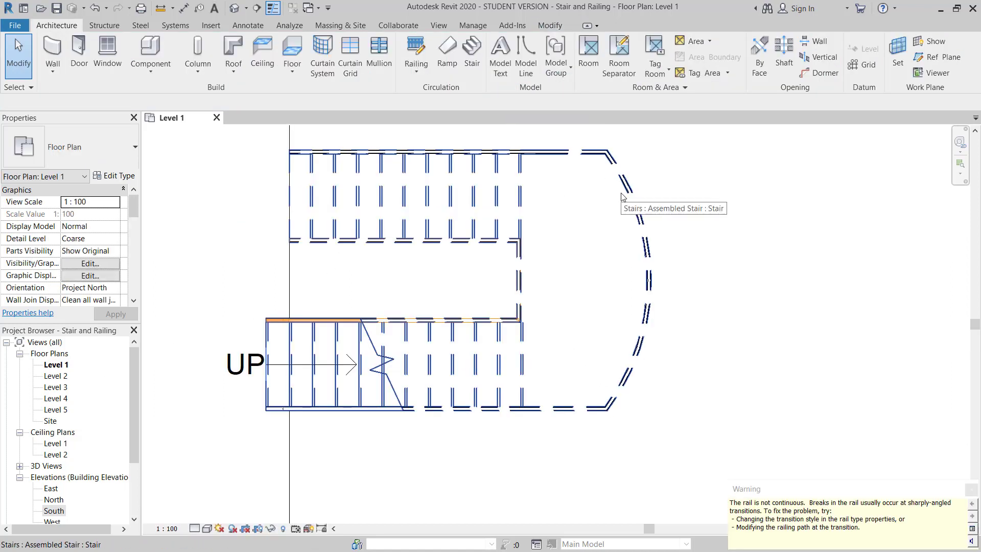
Open the default 3D view, orbit around the curved-landing stair, then return to the Level 1 plan.
left_click(241, 9)
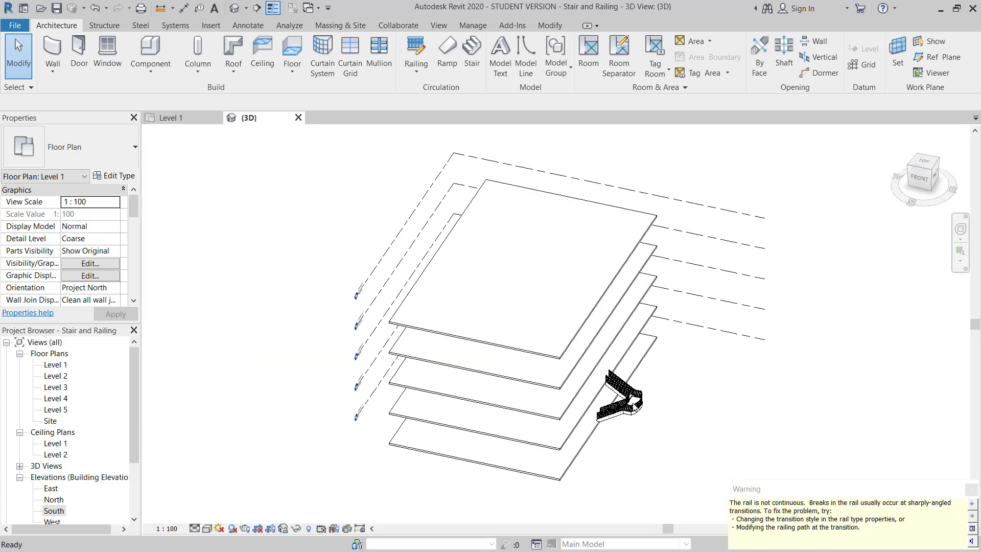
scroll(634, 404, "up", 8)
scroll(604, 372, "down", 2)
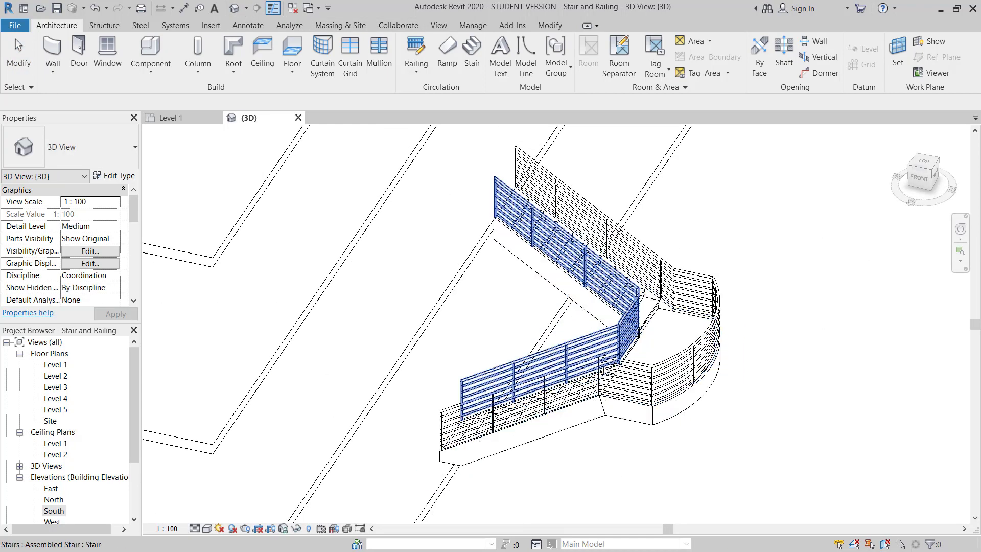
middle_click_drag(604, 371, 462, 344, "shift")
scroll(619, 287, "down", 5)
middle_click_drag(580, 340, 624, 307, "shift")
key("ctrl+Tab")
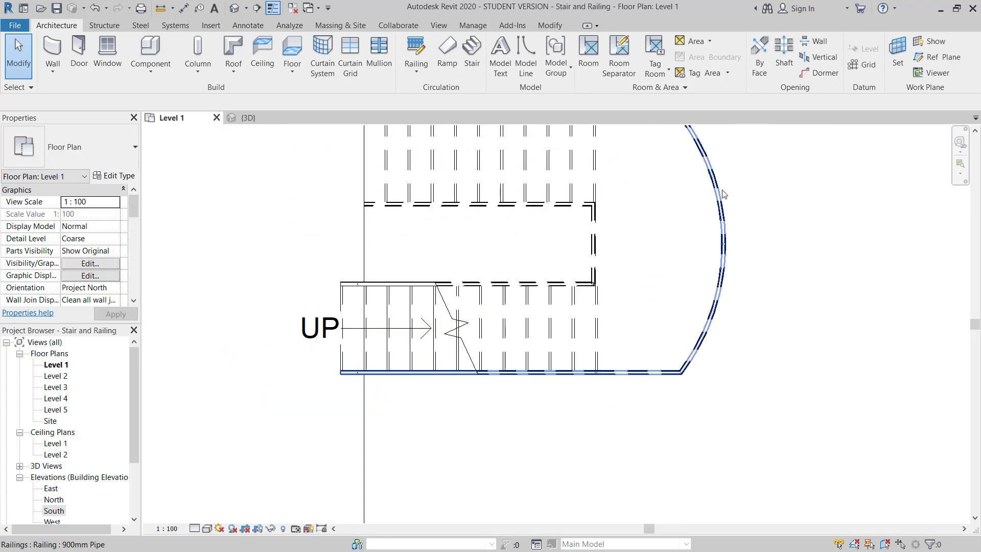
scroll(286, 394, "down", 2)
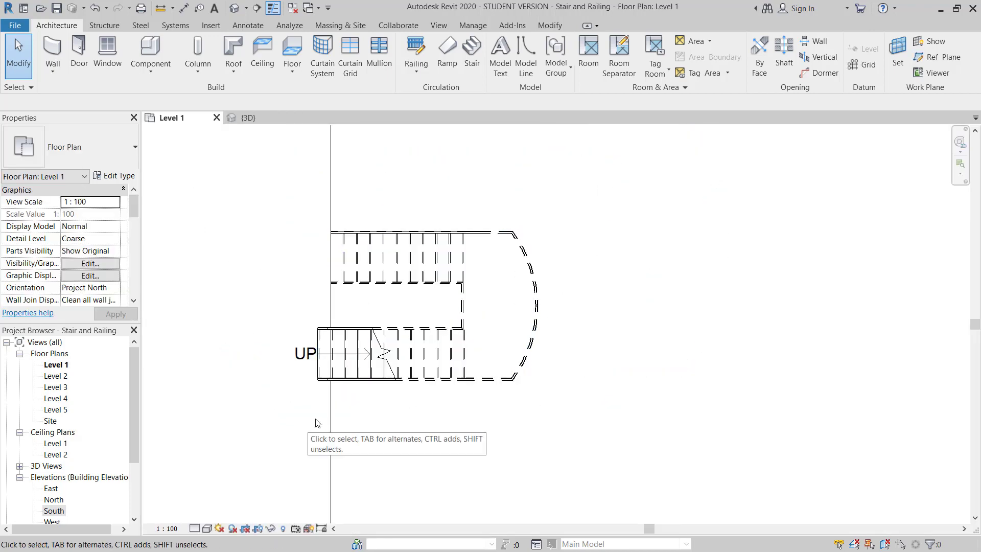
middle_click_drag(321, 414, 372, 346)
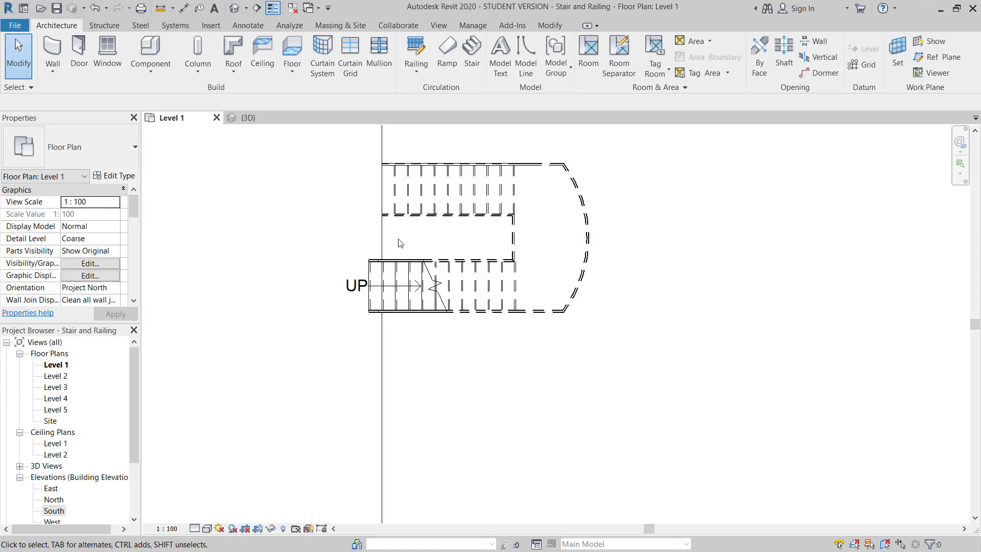
middle_click_drag(400, 243, 412, 183)
middle_click_drag(392, 258, 456, 225)
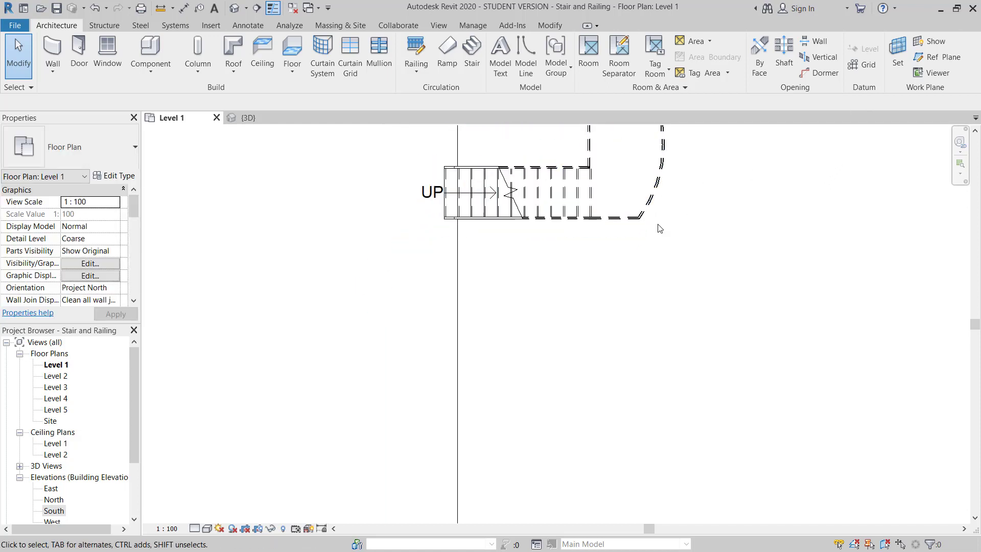
Create a similar 900mm Pipe railing from the stair's lower-left corner down to the floor edge.
middle_click_drag(501, 289, 498, 304)
scroll(464, 278, "up", 1)
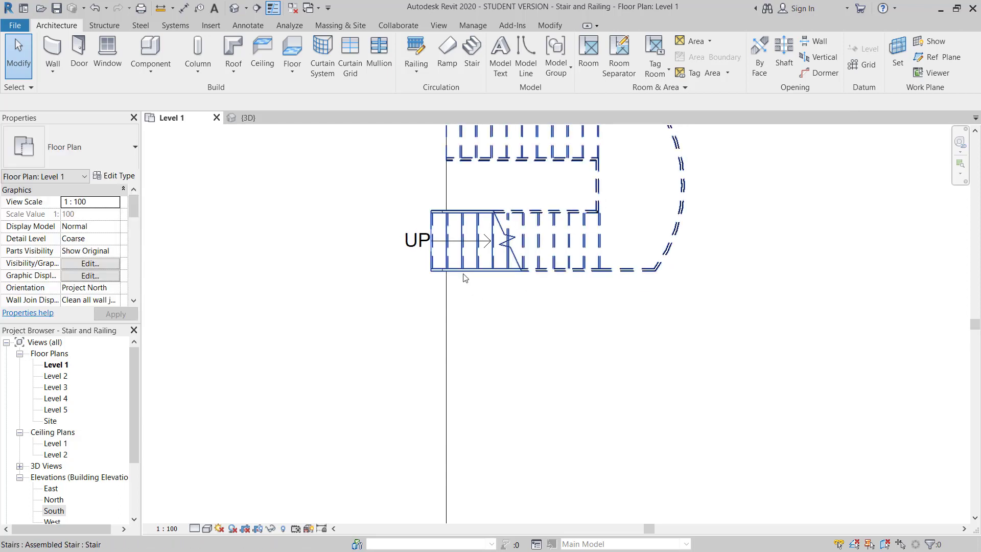
left_click(464, 277)
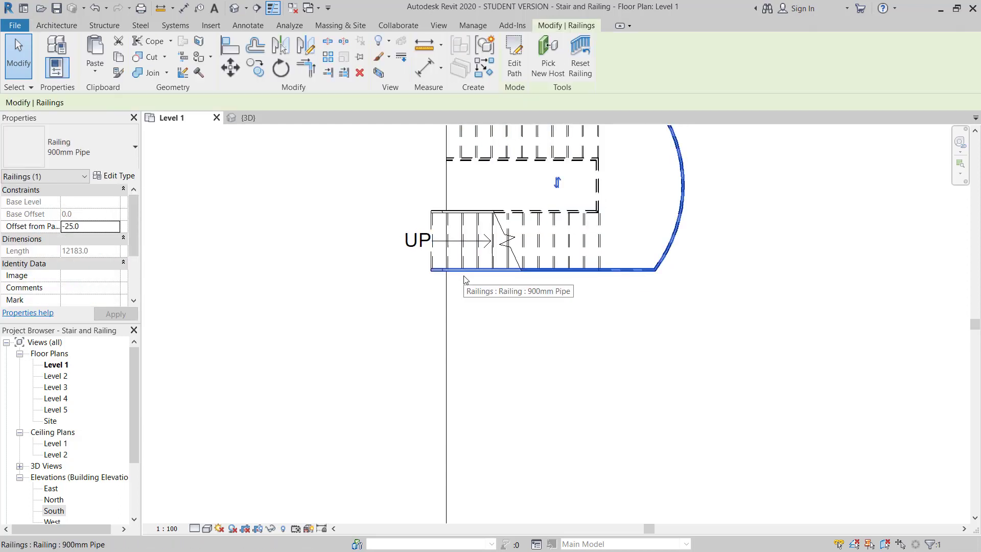
right_click(464, 271)
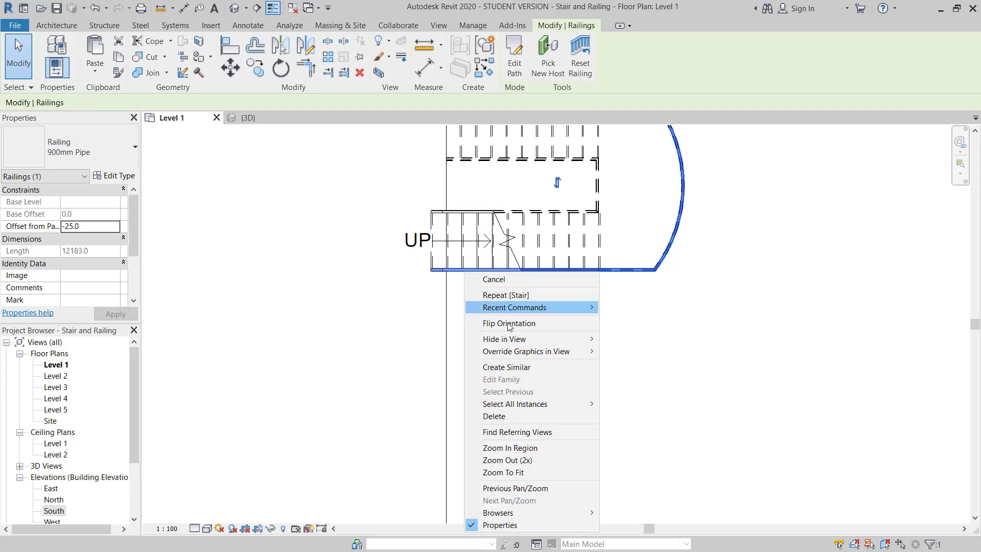
left_click(512, 368)
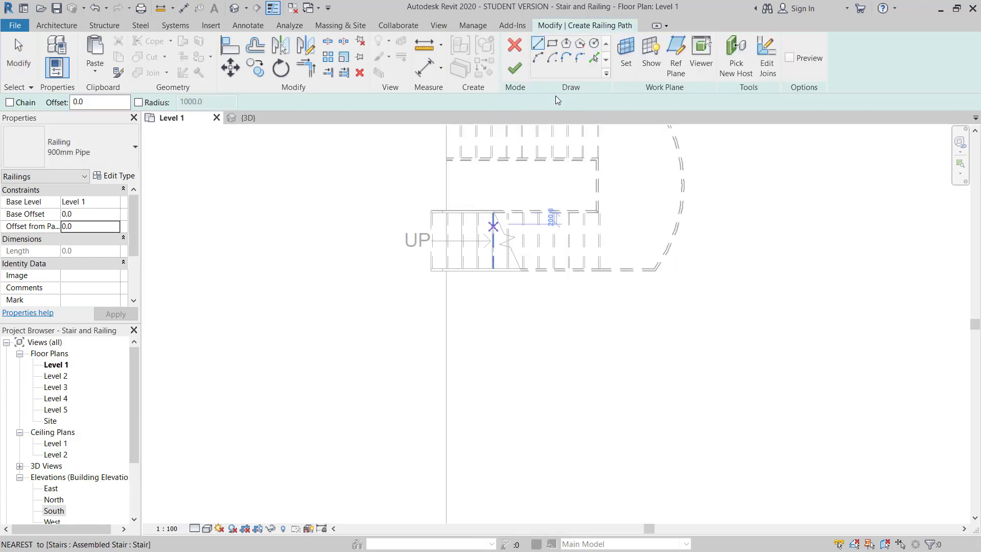
left_click(432, 270)
middle_click_drag(440, 372, 446, 176)
mouse_move(436, 428)
middle_mouse_down()
mouse_move(455, 271)
mouse_move(438, 320)
mouse_move(442, 436)
middle_mouse_up()
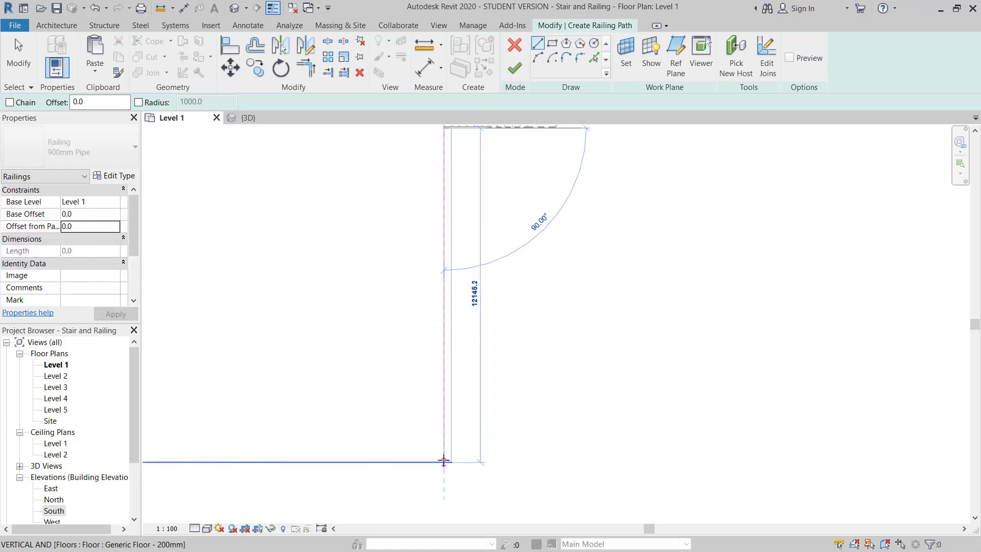
left_click(443, 457)
Sketch a 400 long horizontal line left from the top rail's midpoint.
scroll(453, 422, "down", 2)
scroll(470, 298, "down", 2)
middle_click_drag(484, 298, 483, 370)
scroll(437, 345, "up", 6)
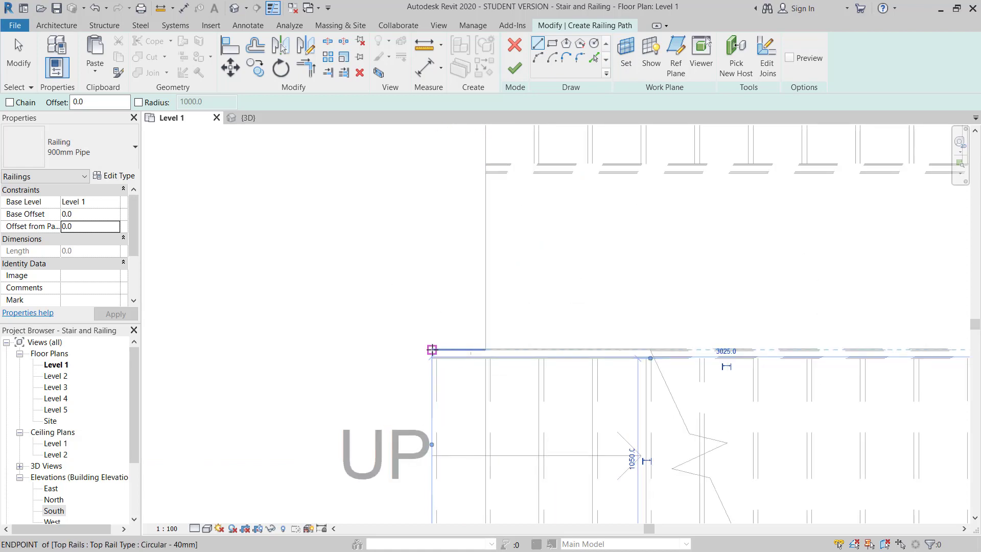
middle_click_drag(482, 245, 483, 308)
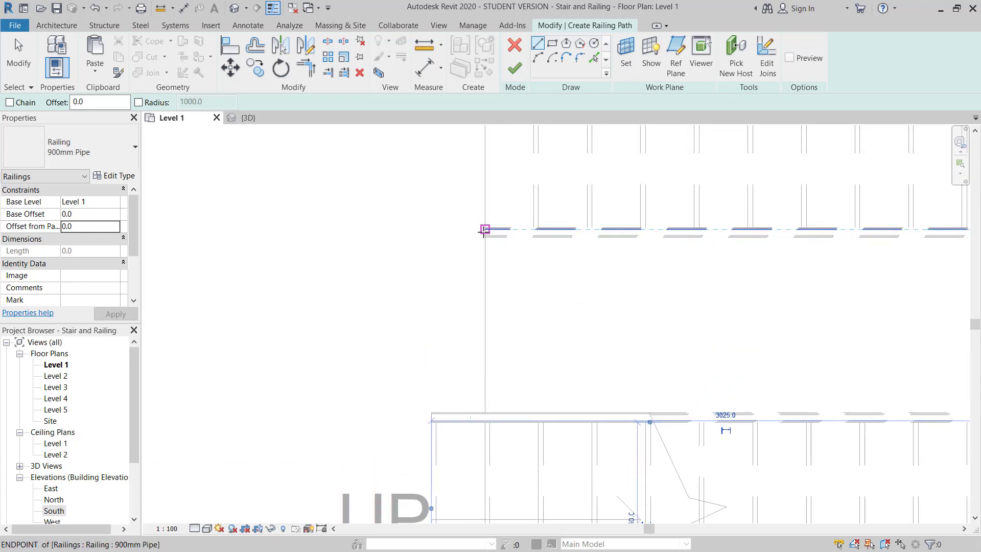
scroll(484, 234, "up", 3)
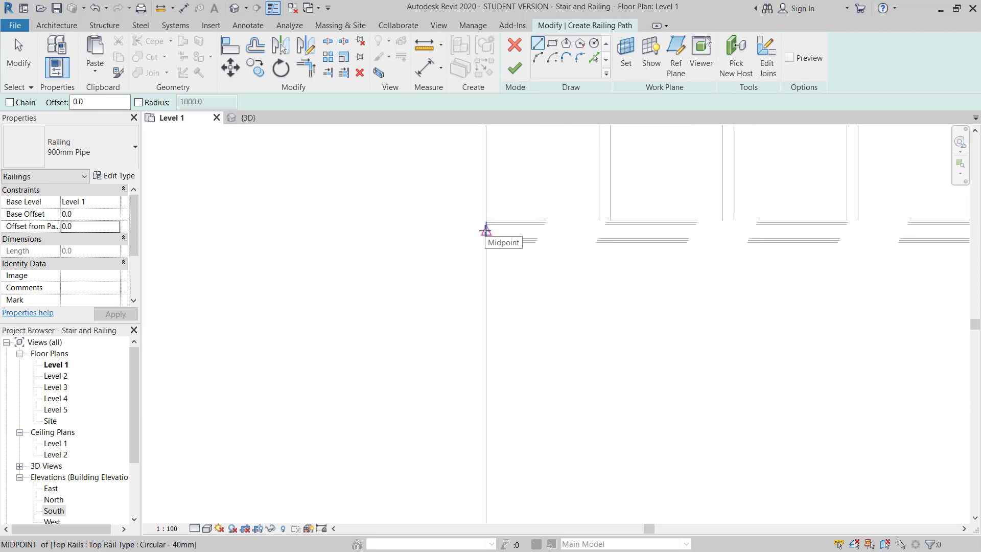
left_click(485, 231)
scroll(470, 231, "down", 3)
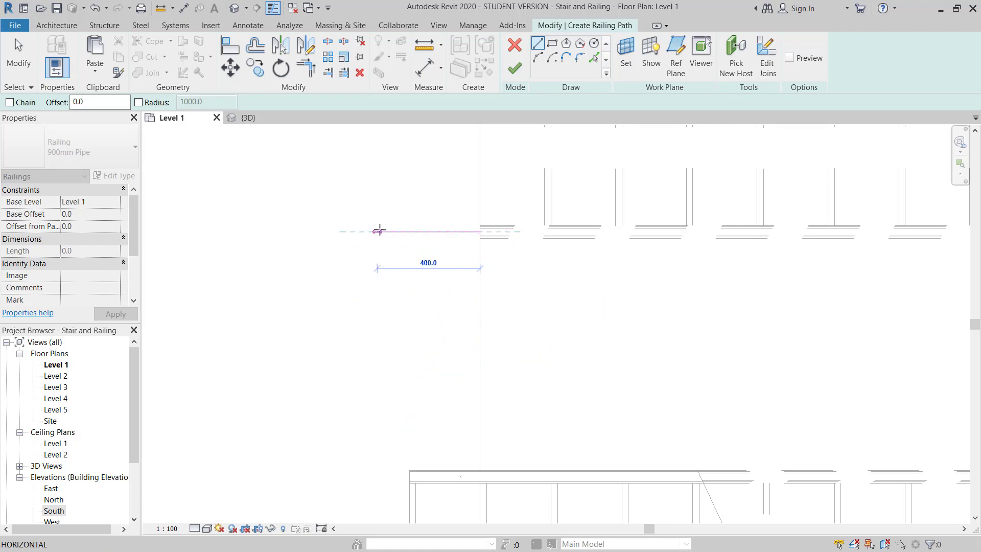
left_click(378, 231)
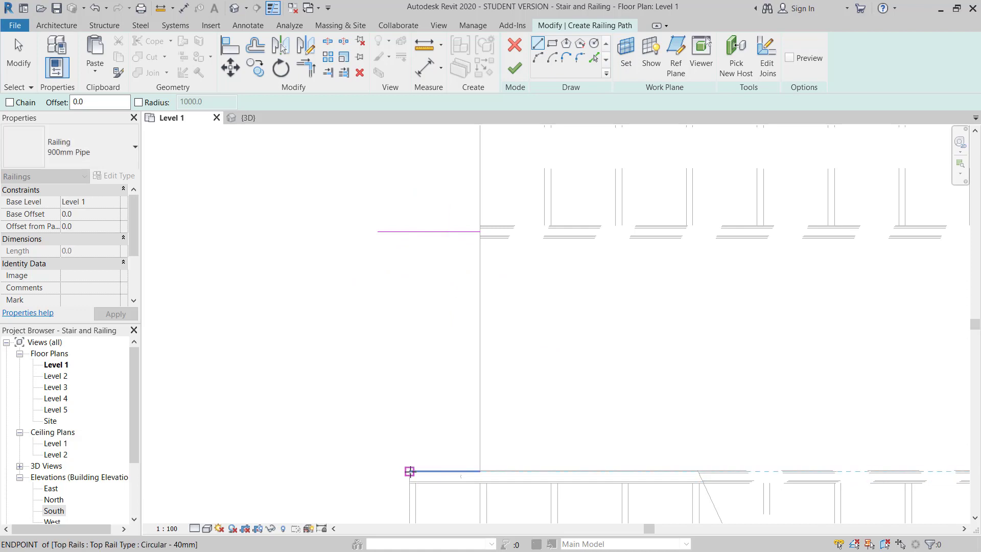
Sketch a vertical line from the top rail's endpoint up to that horizontal line.
scroll(409, 470, "up", 3)
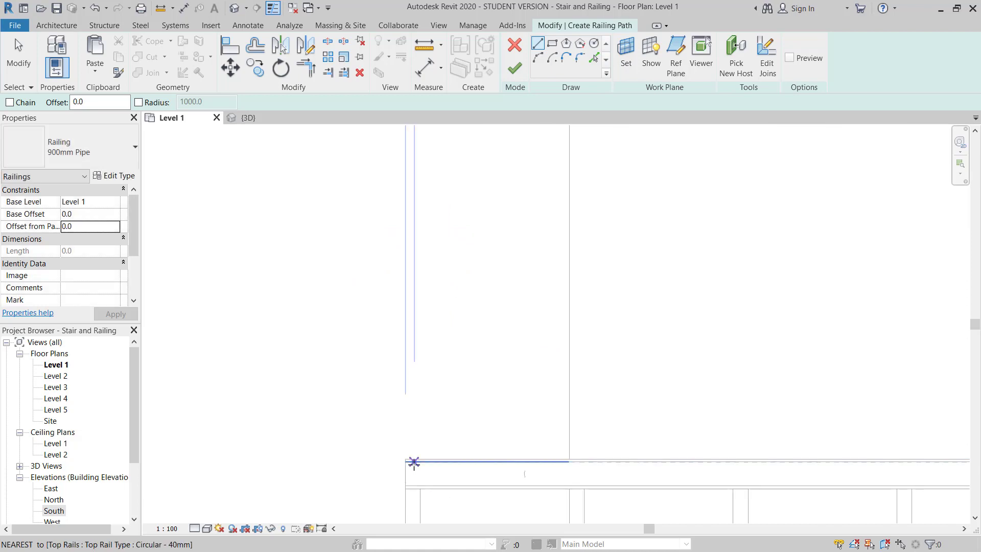
left_click(413, 462)
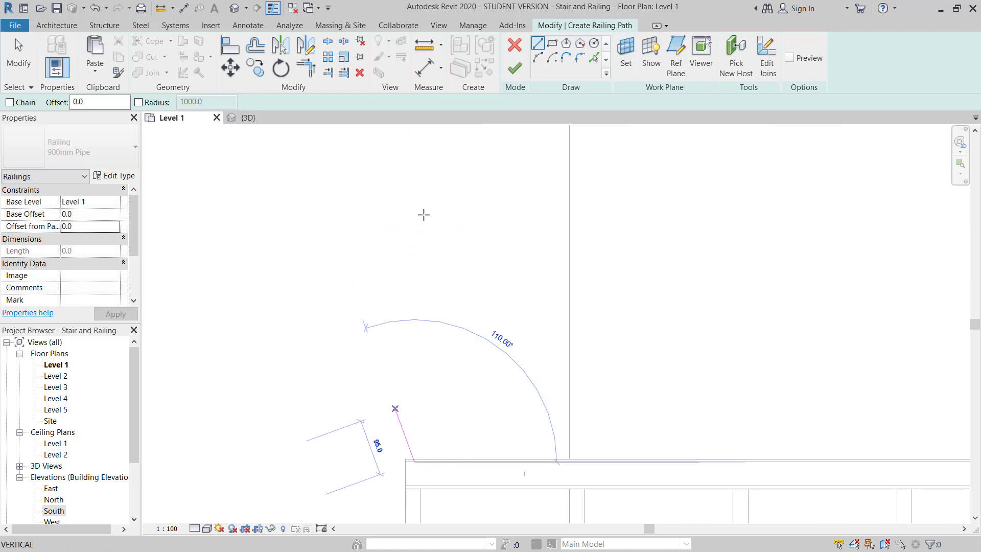
scroll(423, 214, "down", 2)
middle_click_drag(419, 212, 431, 339)
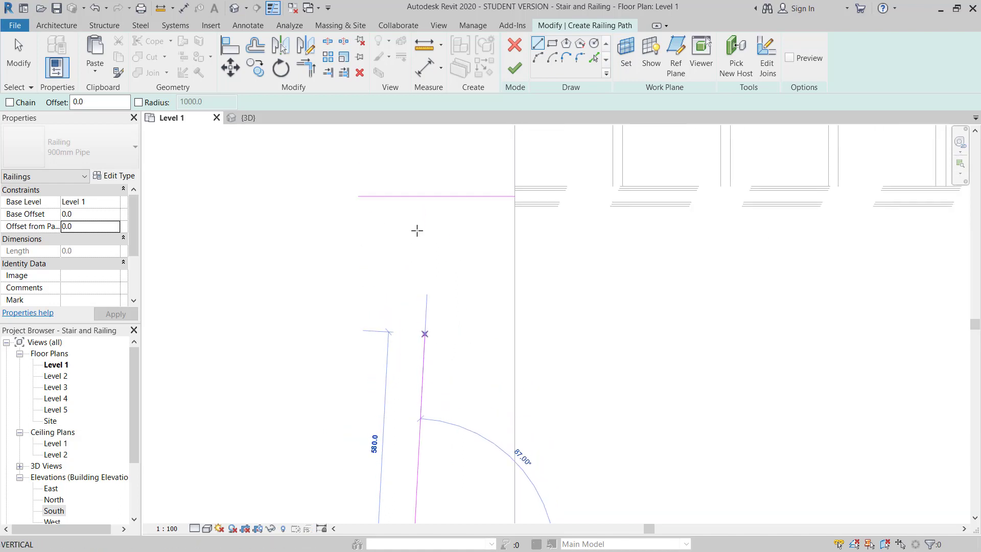
left_click(414, 197)
Trim the lines into a corner with TR, attempt to finish, and dismiss the error.
key("t")
key("r")
left_click(431, 199)
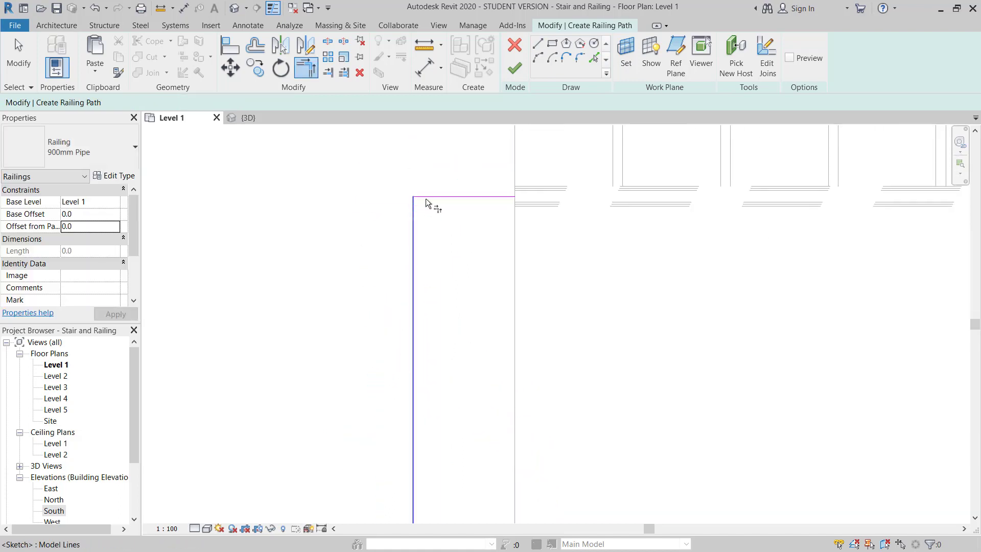
scroll(470, 167, "down", 3)
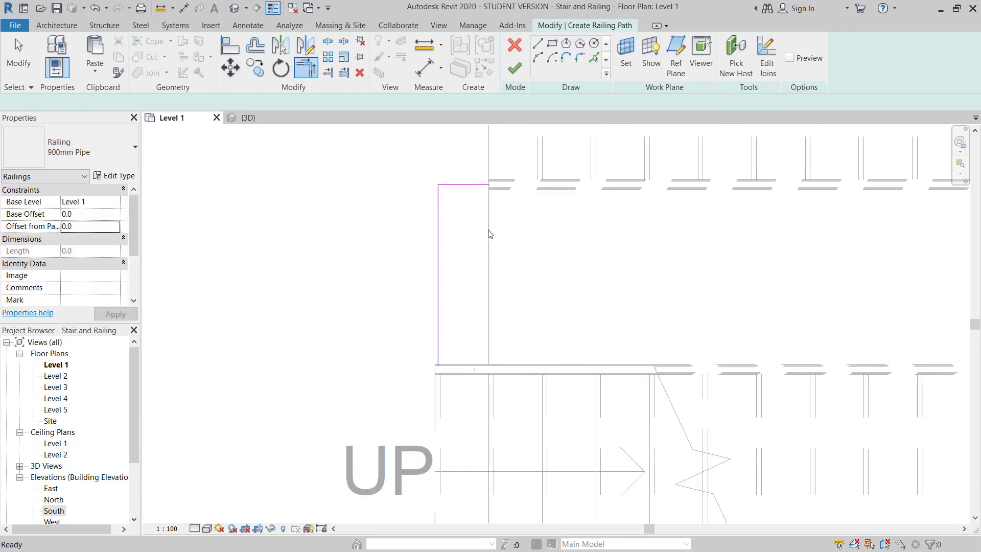
scroll(491, 232, "down", 3)
left_click(514, 68)
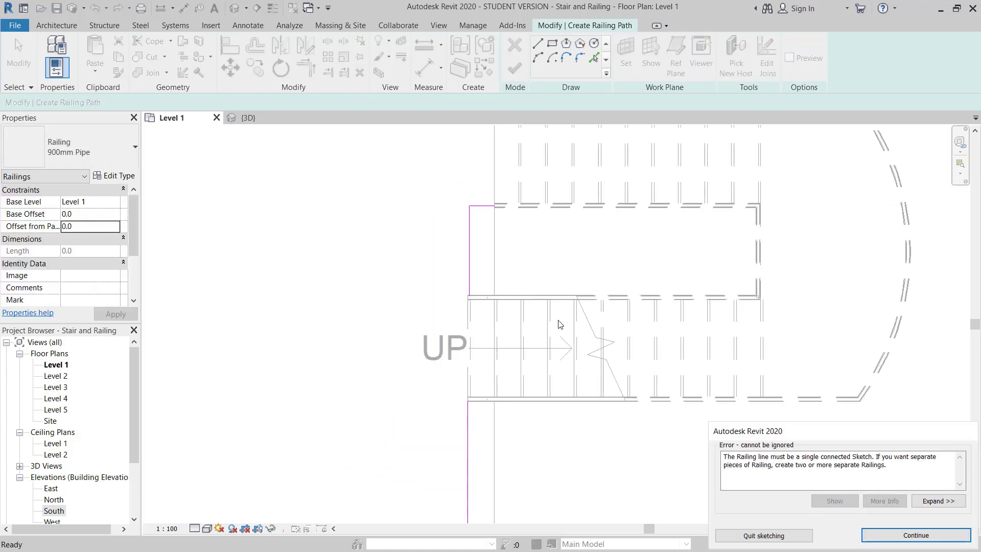
left_click(907, 534)
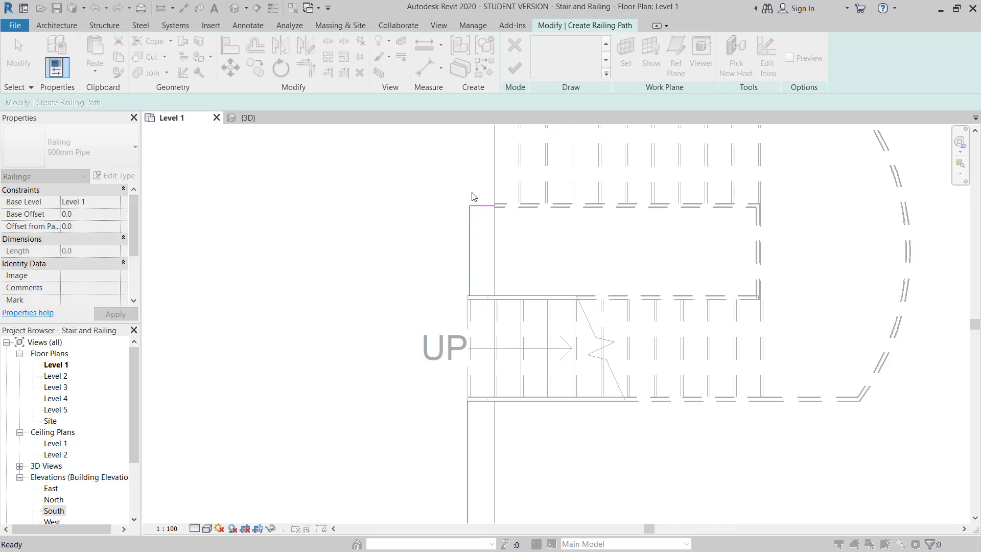
Select the stray top and vertical sketch lines for removal and review the new railing.
left_click(478, 207)
left_click(471, 265, "ctrl")
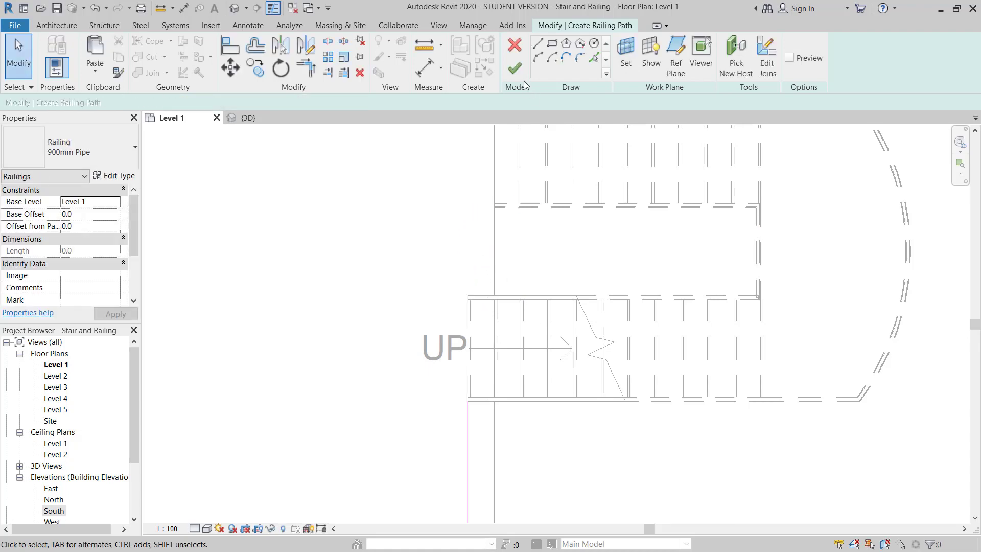
middle_click_drag(486, 508, 495, 339)
scroll(475, 346, "down", 3)
middle_click_drag(485, 278, 486, 390)
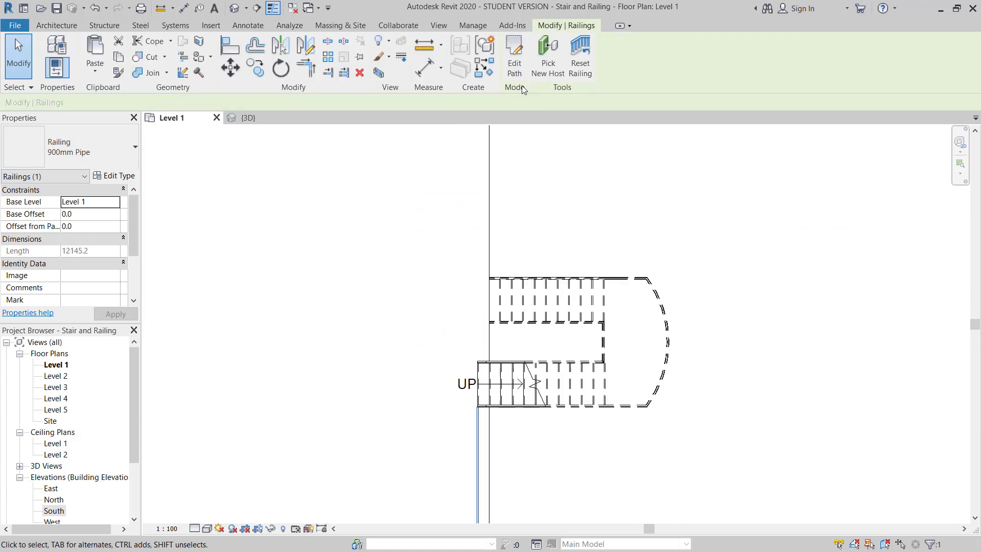
Start a similar railing with a 150 long segment left from the stair's top rail.
right_click(479, 444)
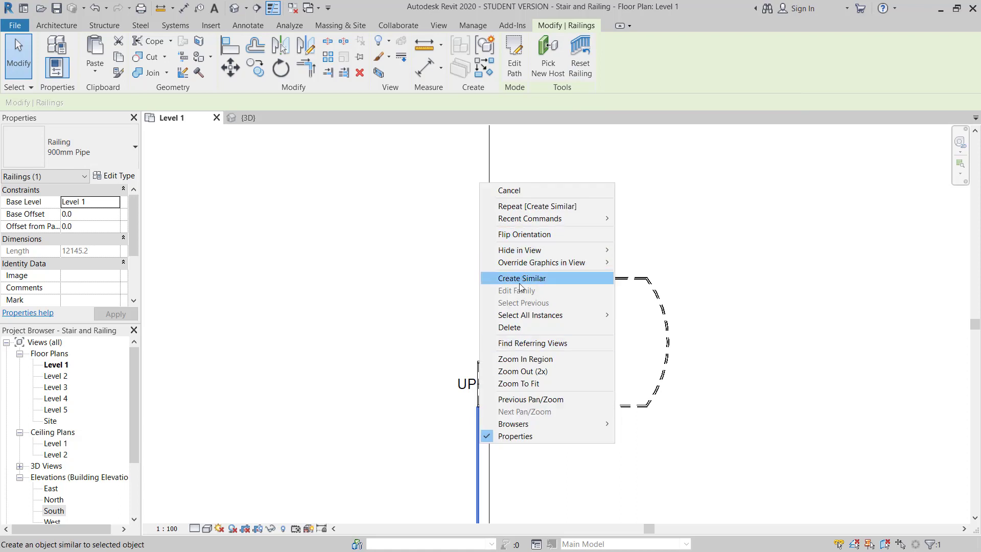
left_click(517, 305)
scroll(489, 277, "up", 5)
scroll(490, 276, "up", 4)
left_click(499, 269)
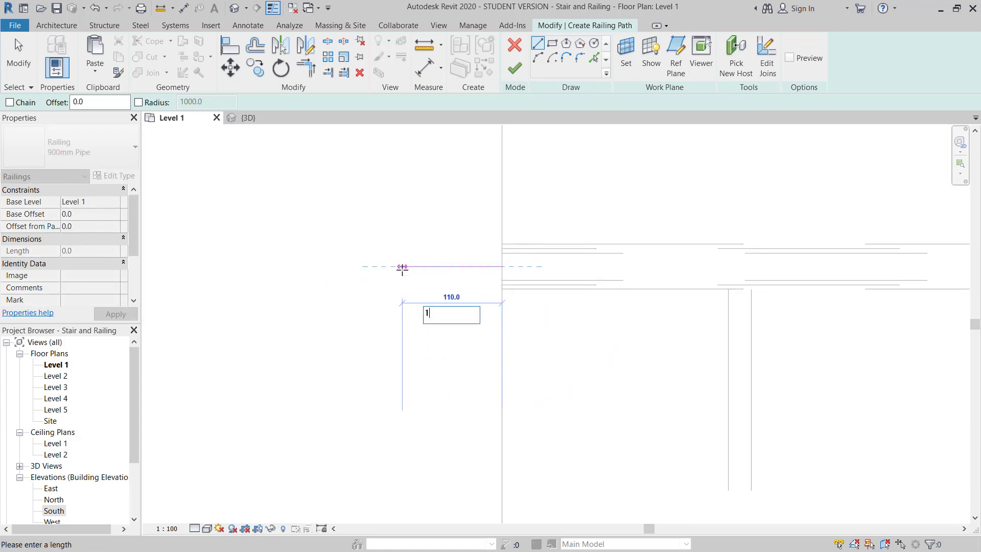
key("Return")
Run the path up to the floor's top edge and finish the 14850 mm railing.
scroll(405, 274, "down", 2)
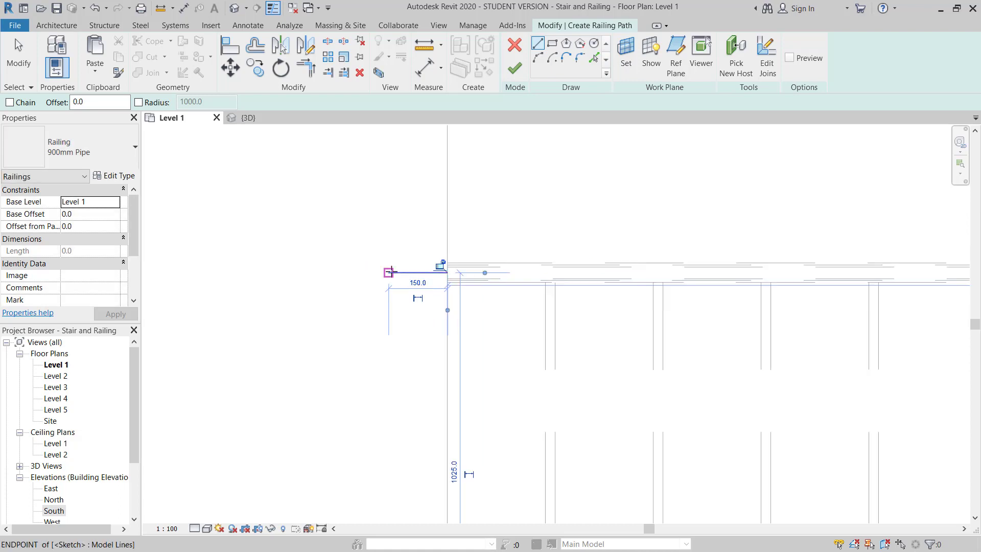
scroll(393, 259, "down", 2)
middle_click_drag(390, 256, 396, 429)
middle_click_drag(374, 234, 403, 484)
left_click(407, 154)
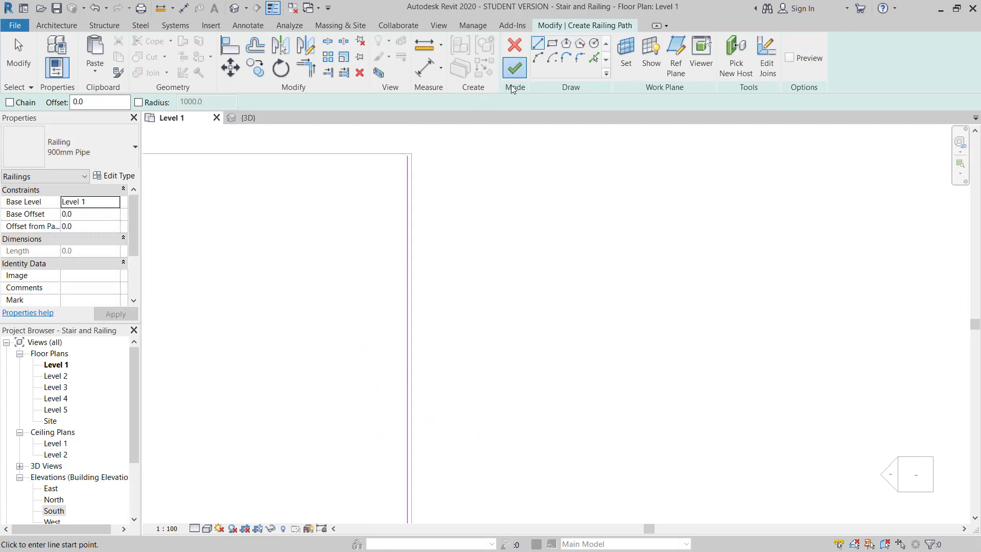
left_click(514, 68)
scroll(498, 215, "down", 5)
scroll(482, 332, "up", 3)
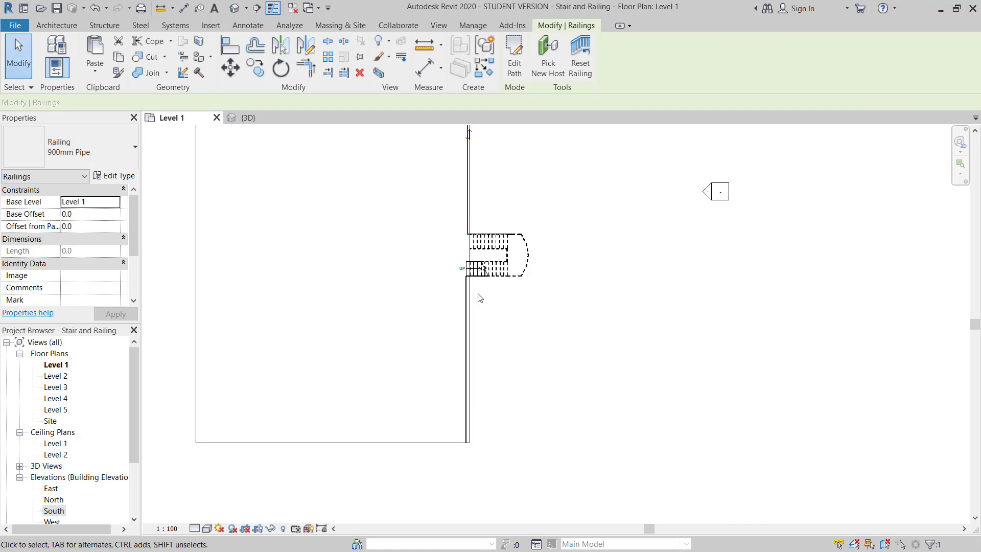
scroll(478, 286, "up", 5)
middle_click_drag(478, 268, 477, 225)
scroll(455, 273, "up", 2)
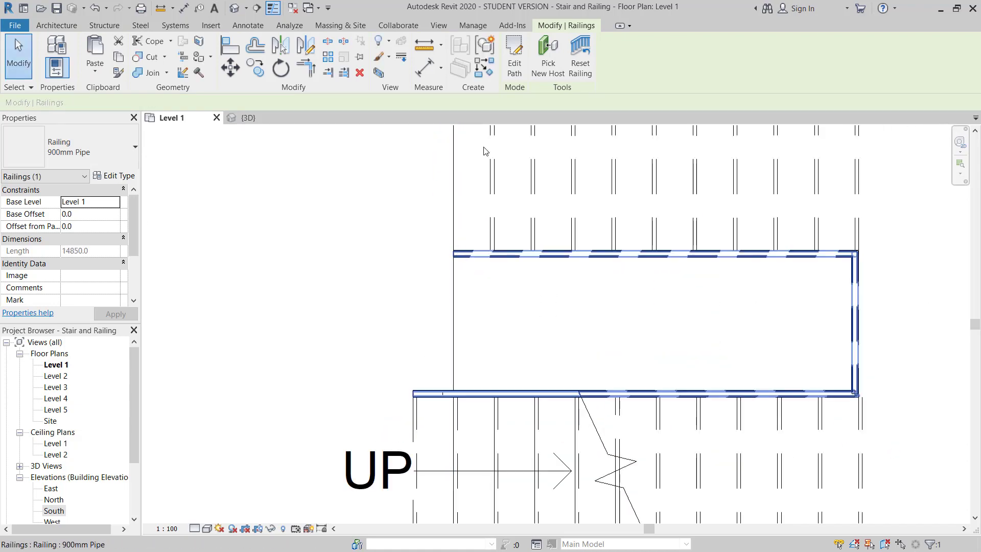
Select the railing below the stair and start a similar 900mm Pipe railing.
right_click(417, 420)
left_click(439, 175)
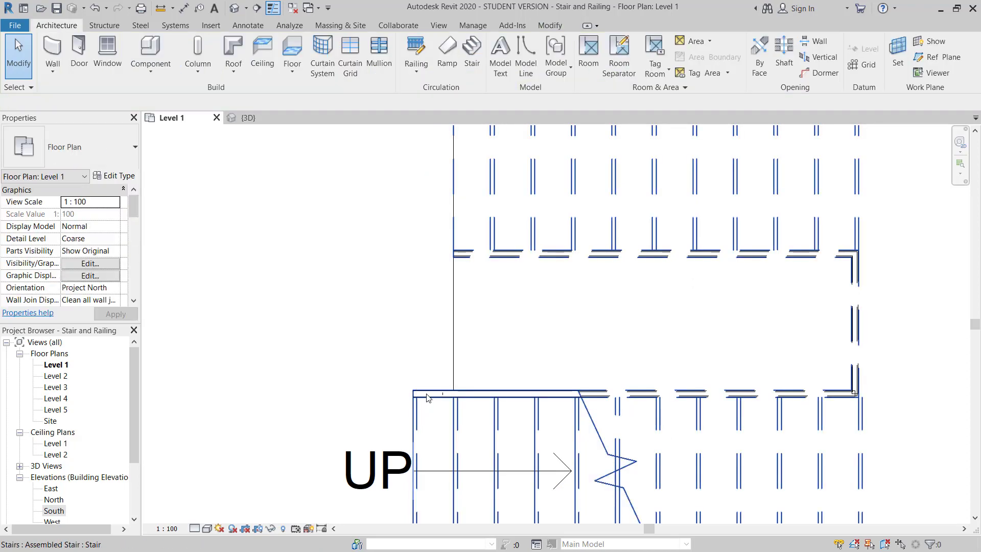
middle_click_drag(431, 415, 434, 281)
left_click(415, 460)
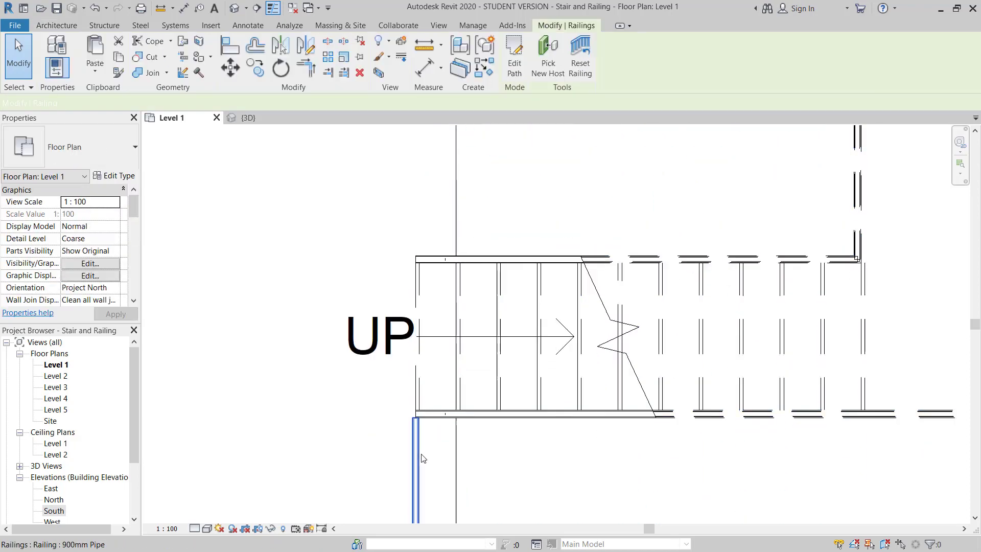
right_click(420, 453)
left_click(462, 289)
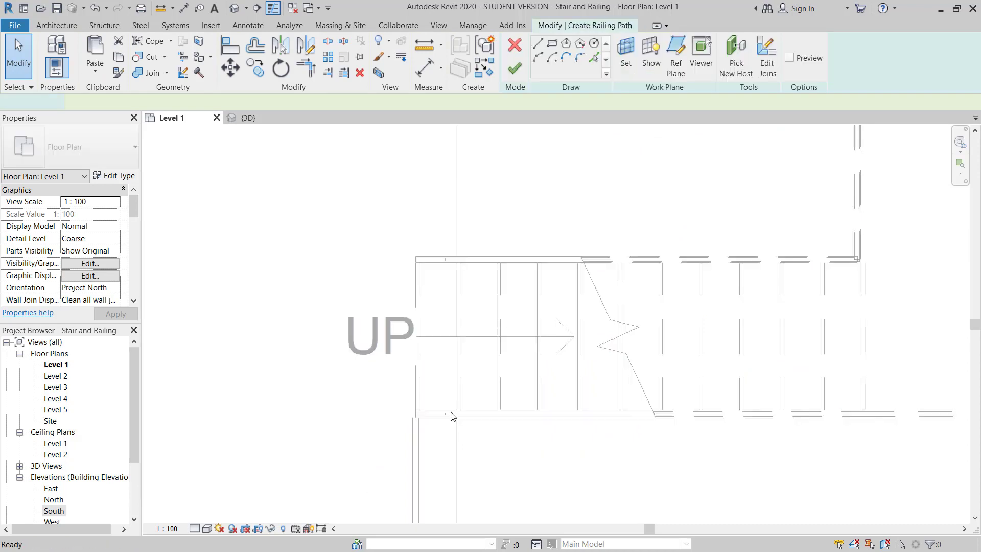
Sketch a 150 segment from the landing railing's left end plus a vertical line, then finish.
scroll(449, 369, "down", 3)
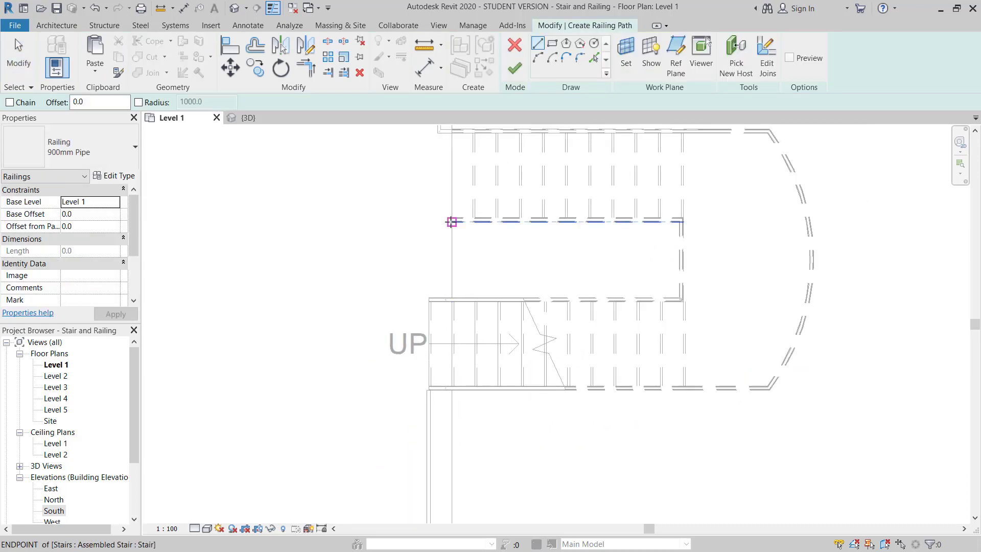
scroll(449, 220, "up", 5)
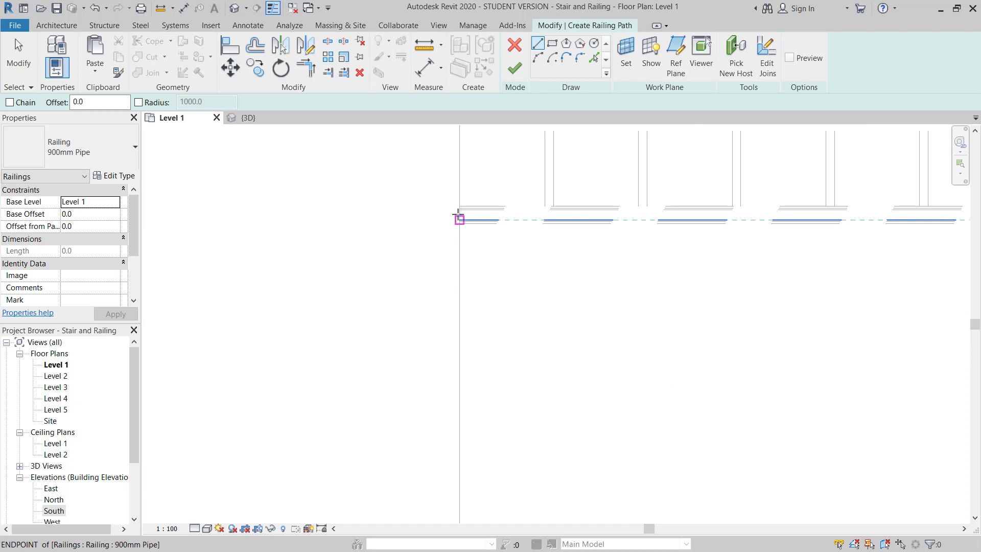
left_click(459, 219)
scroll(408, 217, "down", 1)
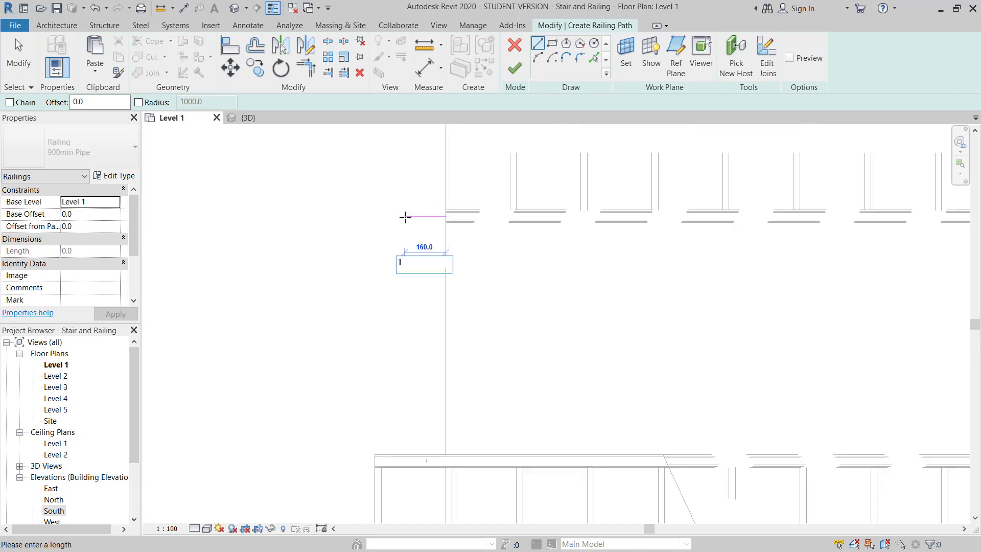
type("150")
key("Return")
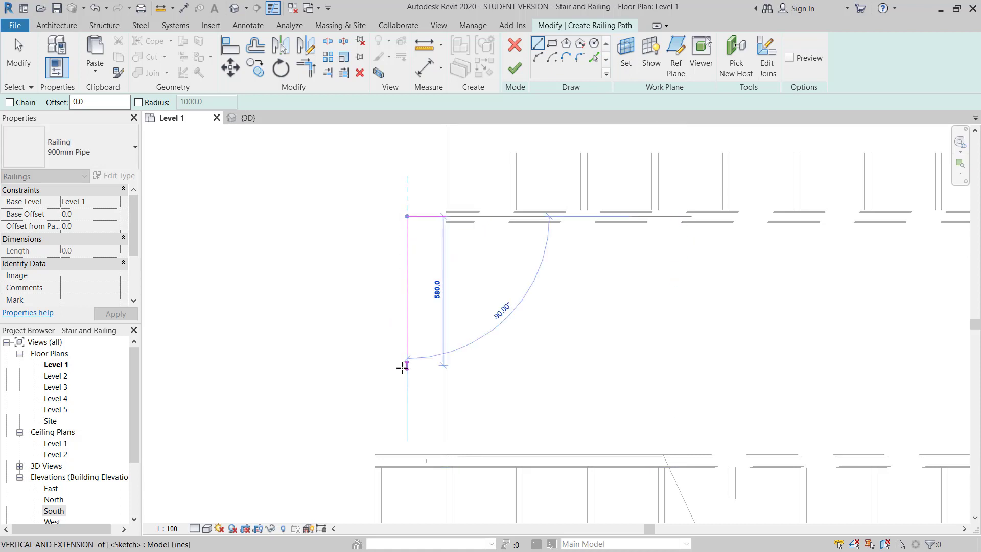
left_click(406, 456)
scroll(407, 460, "up", 3)
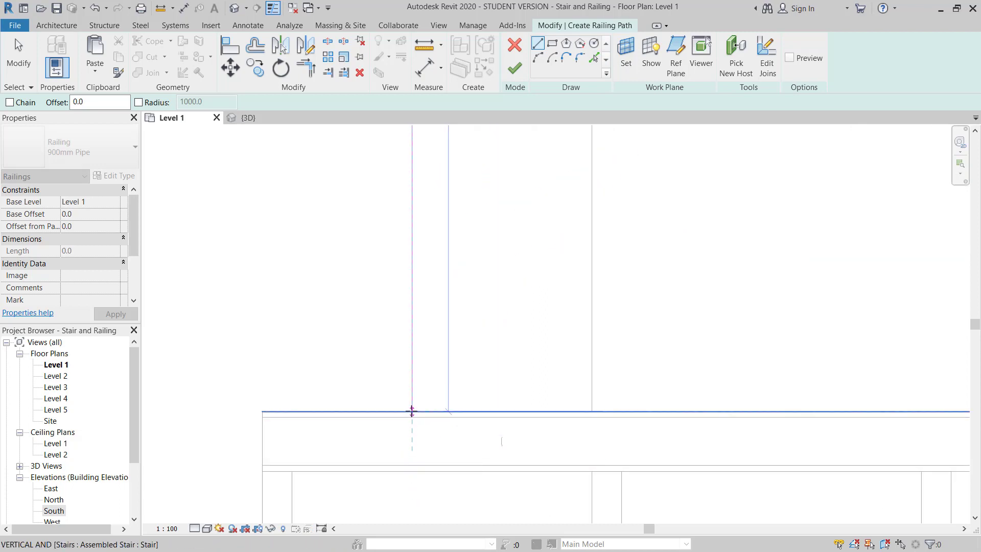
left_click(514, 68)
scroll(450, 396, "down", 3)
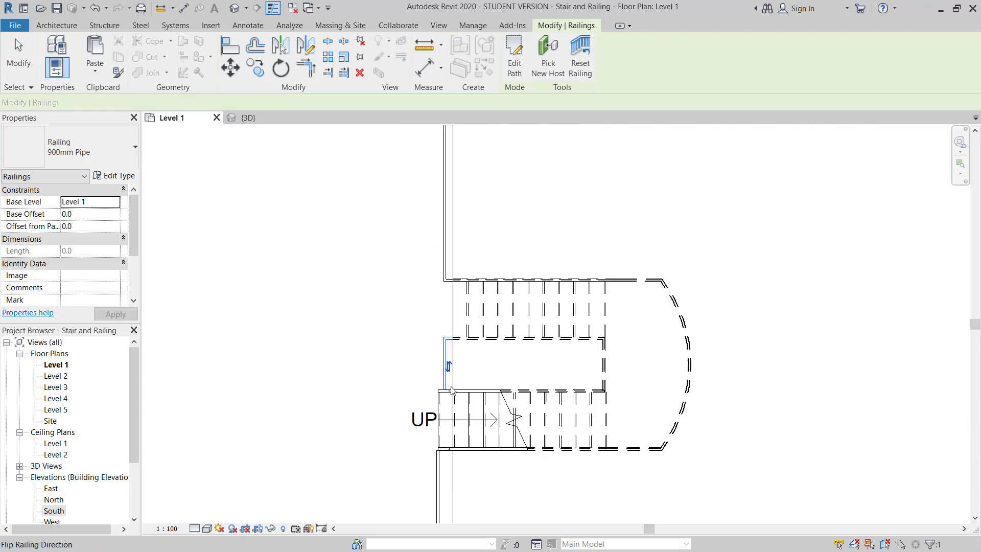
middle_click_drag(510, 409, 499, 366)
left_click(562, 175)
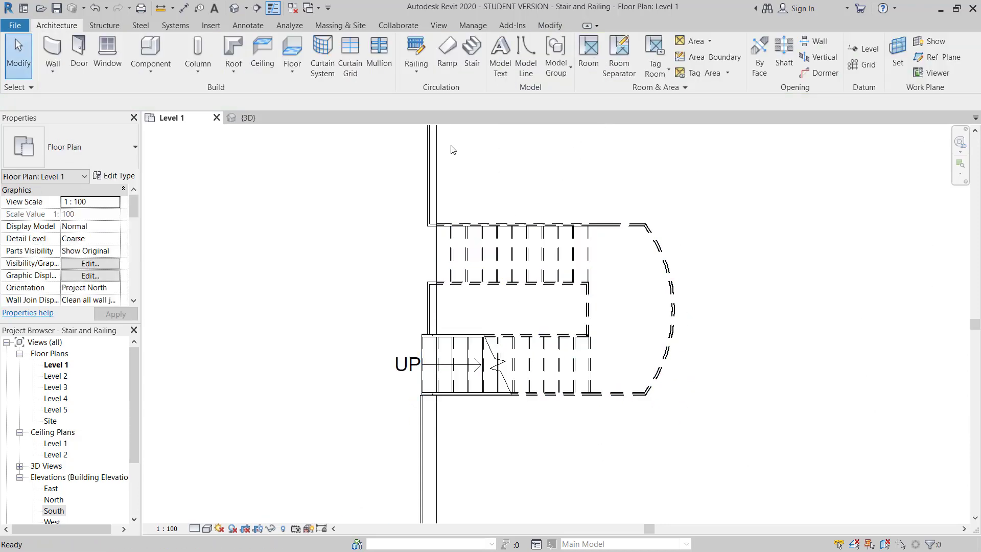
scroll(482, 286, "down", 5)
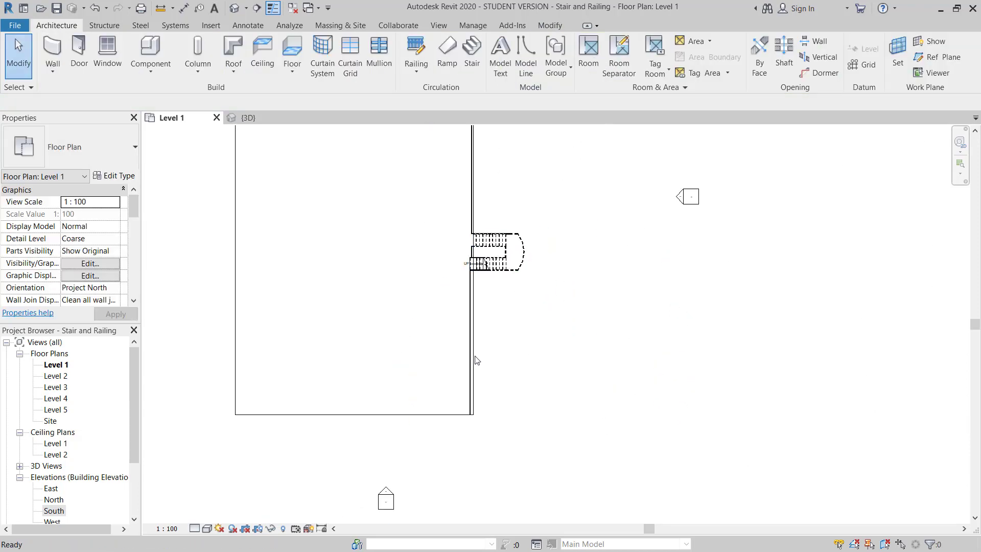
left_click(230, 10)
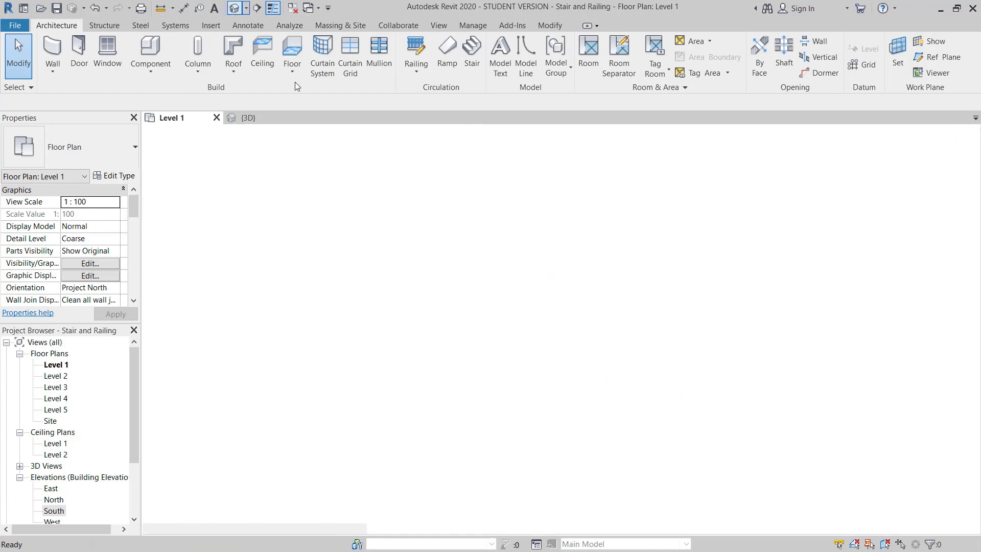
middle_click_drag(531, 345, 502, 276, "shift")
scroll(501, 271, "up", 4)
scroll(501, 272, "down", 8)
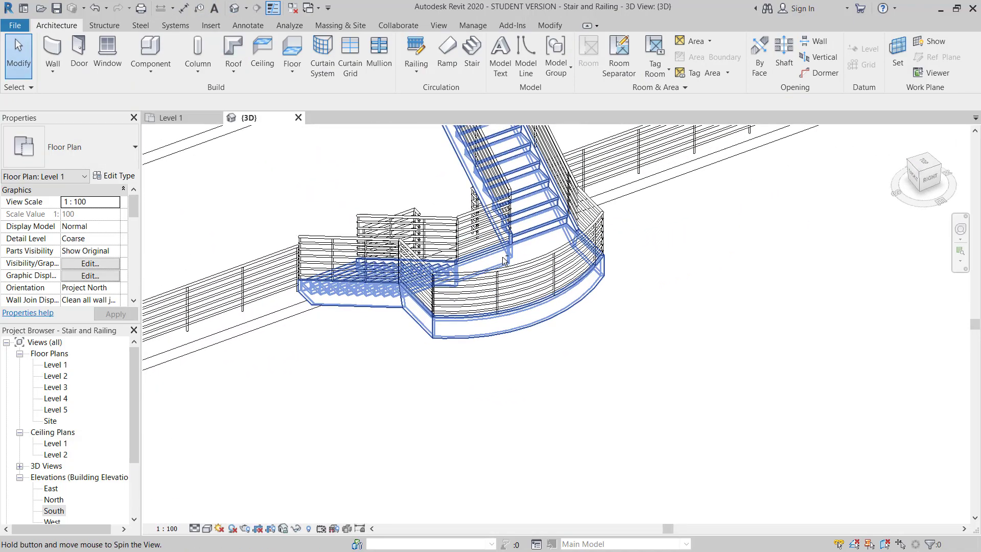
middle_click_drag(560, 294, 480, 243, "shift")
key("ctrl+Tab")
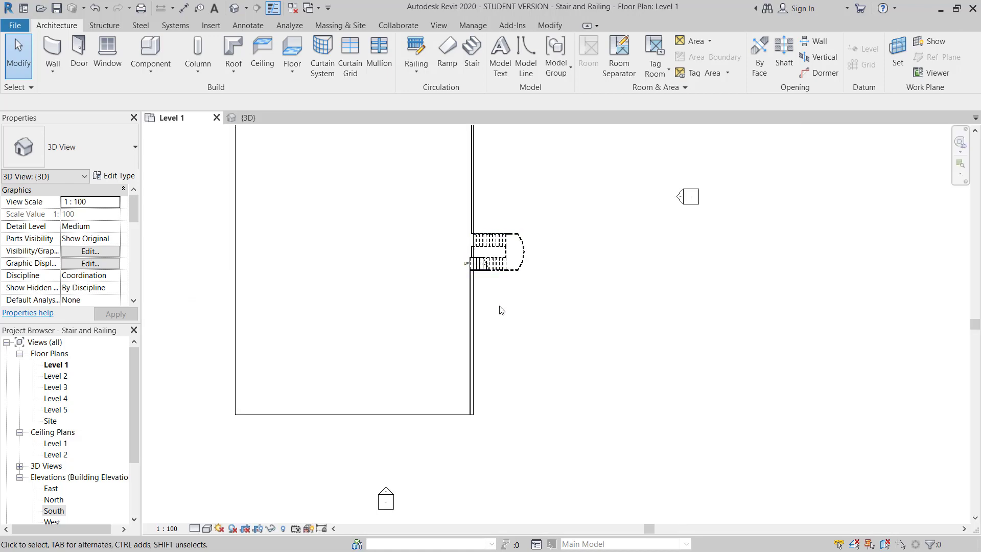
scroll(492, 435, "down", 2)
Try box-selecting the wall and stair and browsing paste options, then clear the selection.
left_click_drag(472, 467, 540, 160)
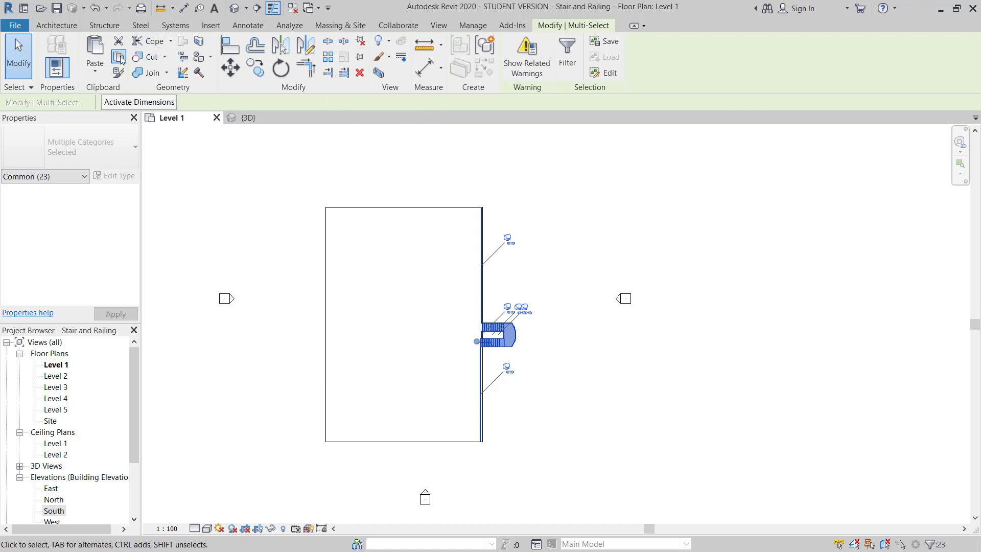
left_click(95, 71)
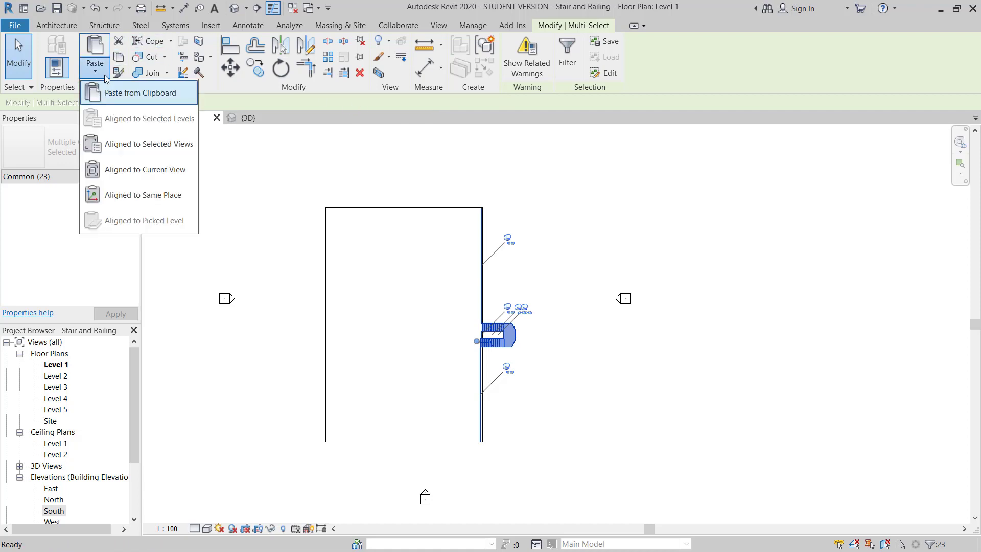
key("Escape")
key("Escape")
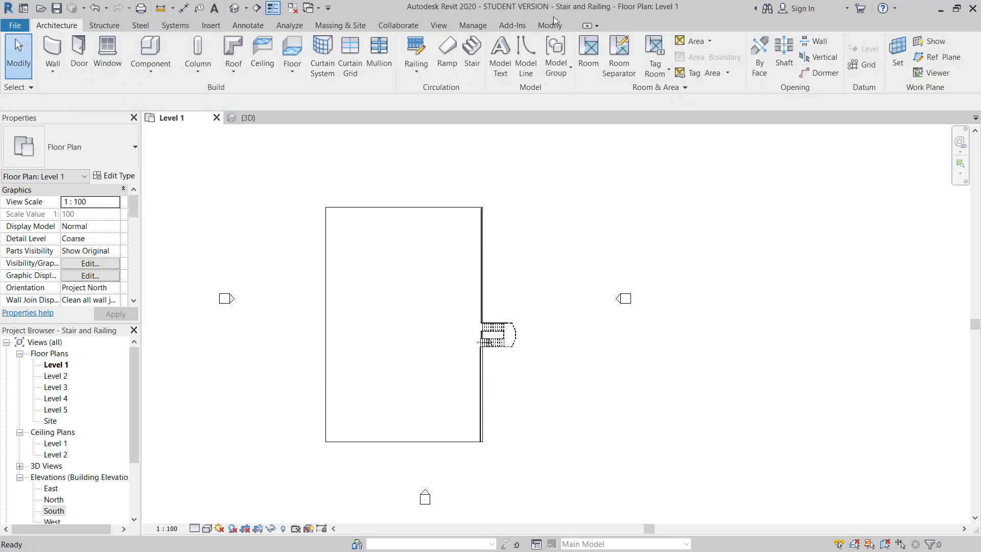
left_click(551, 25)
left_click(100, 72)
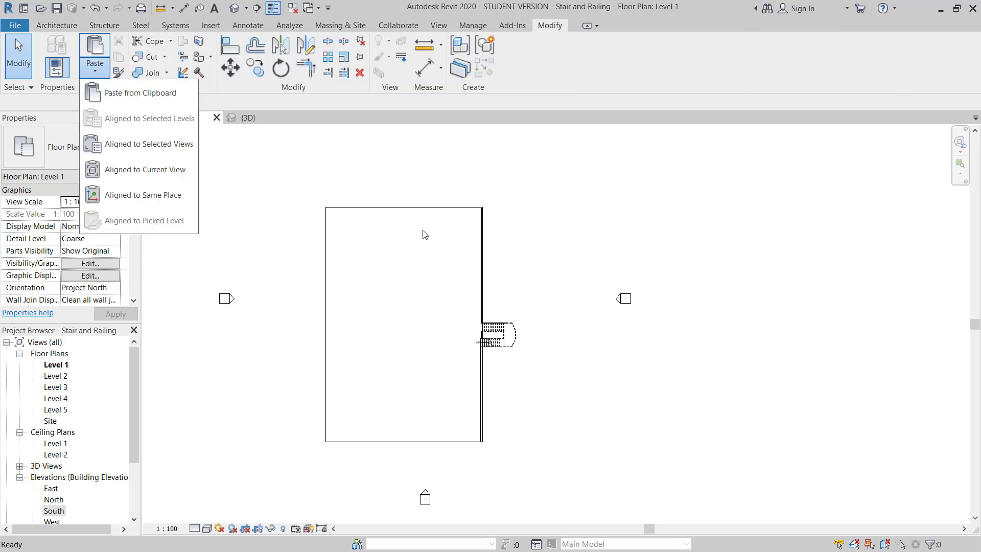
scroll(486, 349, "up", 5)
left_click(455, 256)
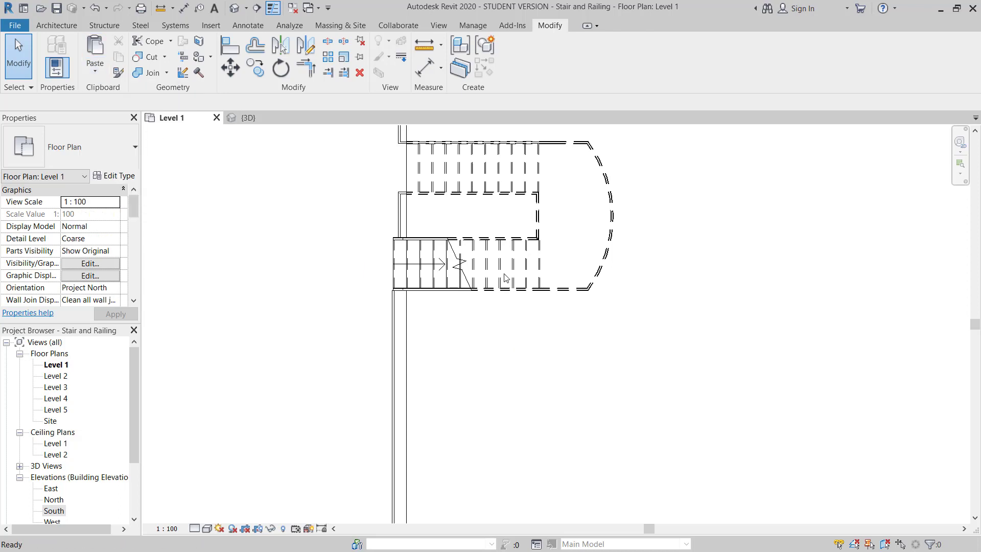
Paste the stair and inner railing aligned to Levels 2 through 5.
left_click(601, 282)
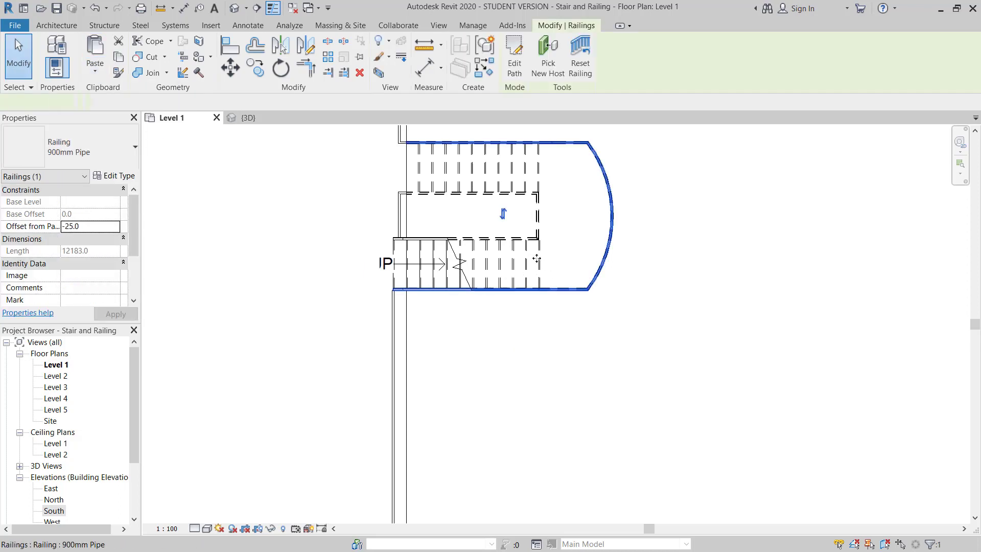
left_click(530, 241)
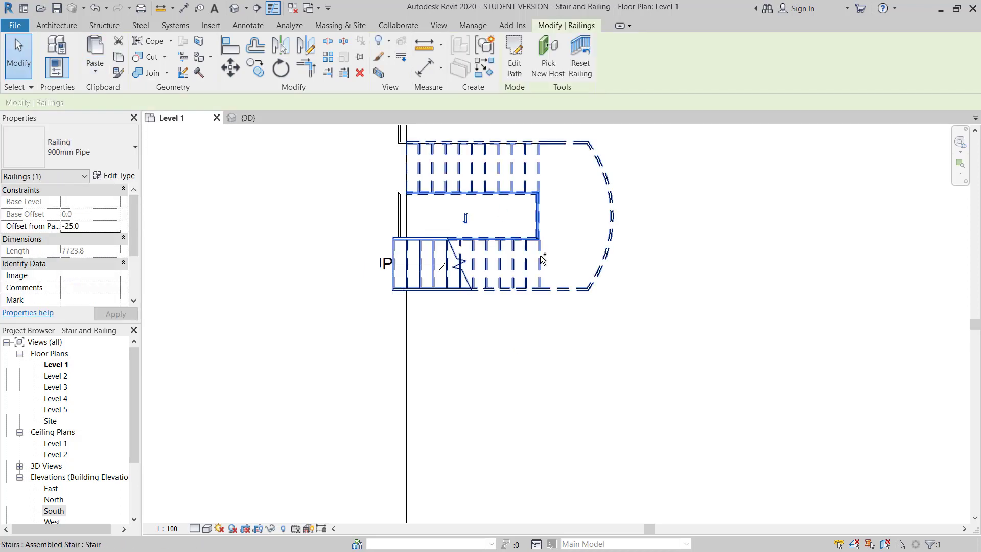
left_click(540, 255, "ctrl")
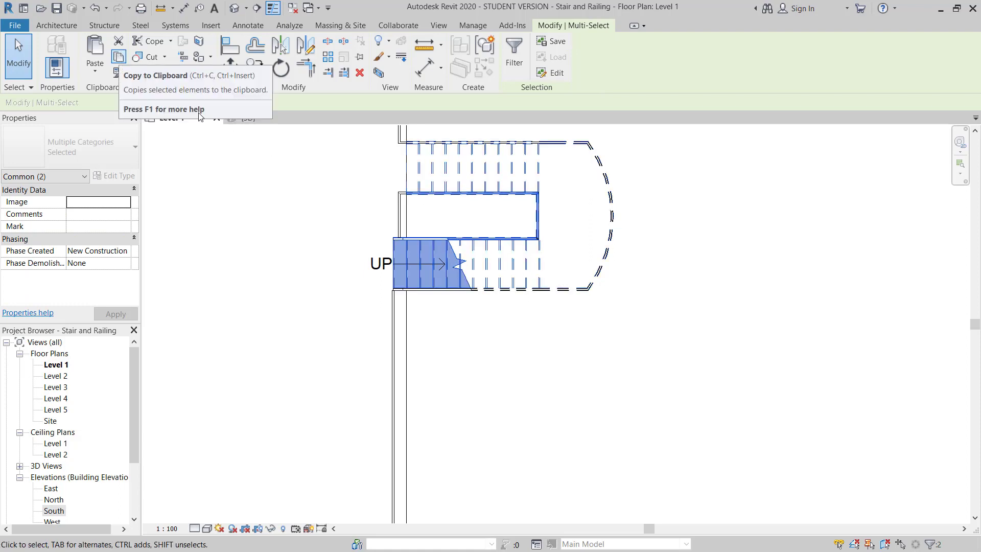
left_click(95, 72)
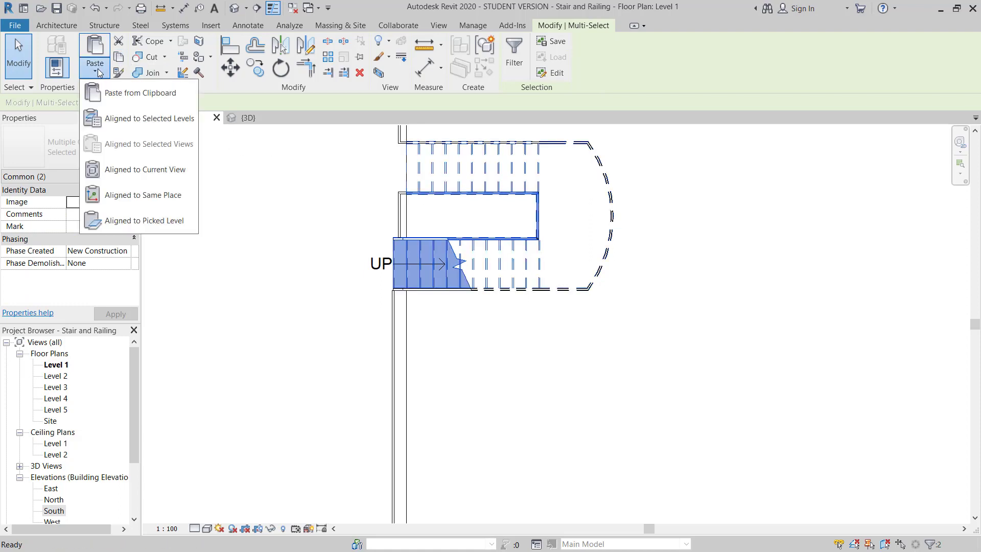
left_click(116, 118)
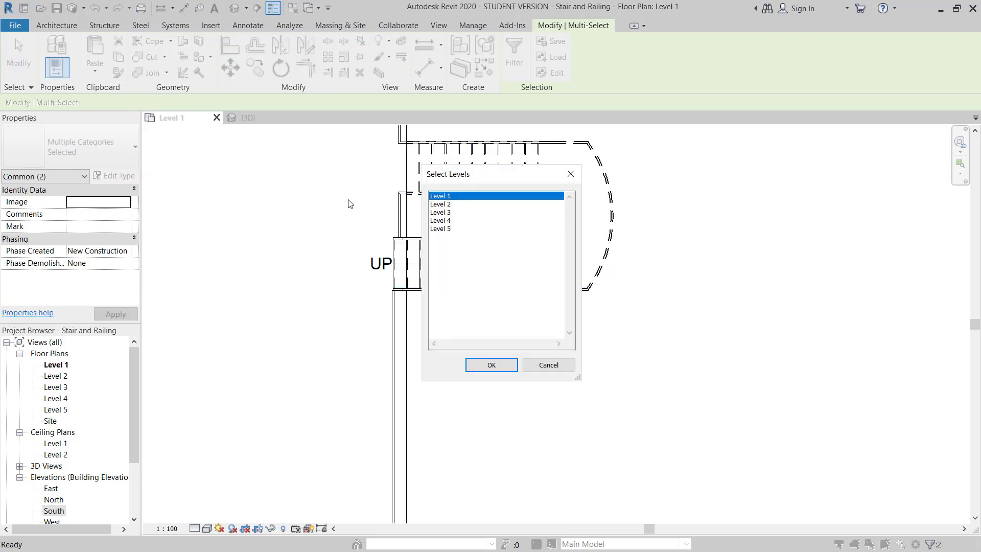
left_click(450, 204)
left_click(446, 228, "shift")
left_click(489, 365)
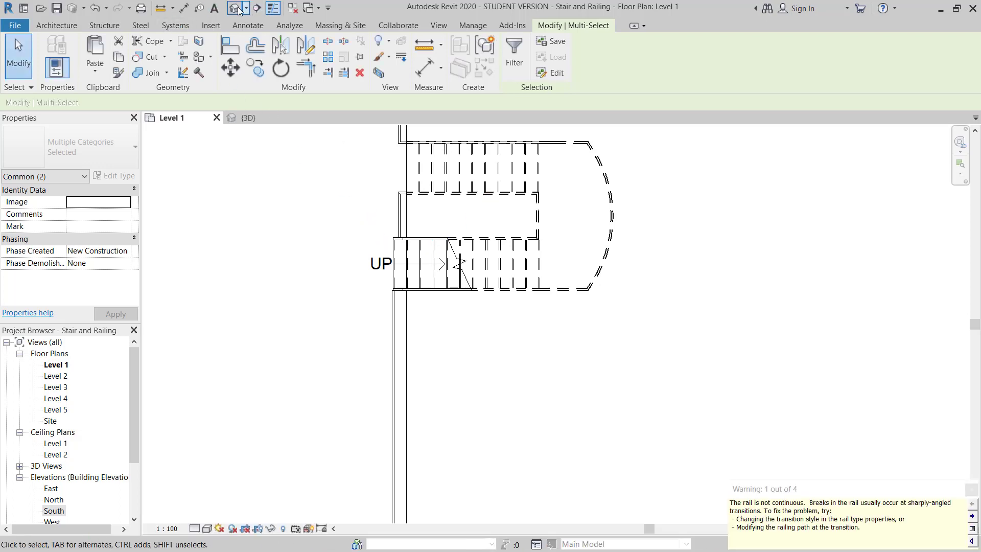
View the stacked stairs in the default 3D view.
left_click(237, 10)
middle_click_drag(545, 339, 513, 254)
scroll(513, 254, "down", 2)
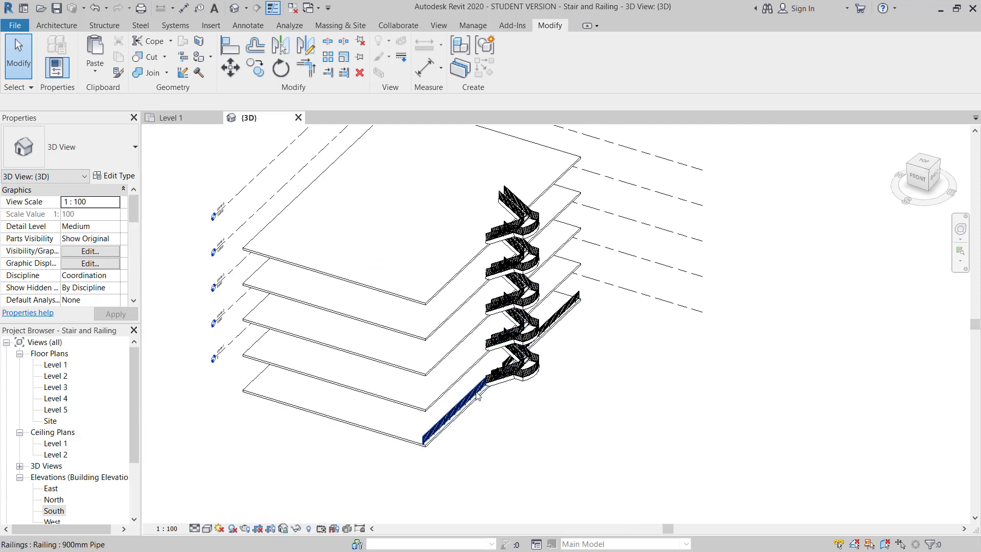
On Level 1, paste the three floor-edge wall railings aligned to Levels 2 through 5.
key("ctrl+Tab")
left_click(394, 338)
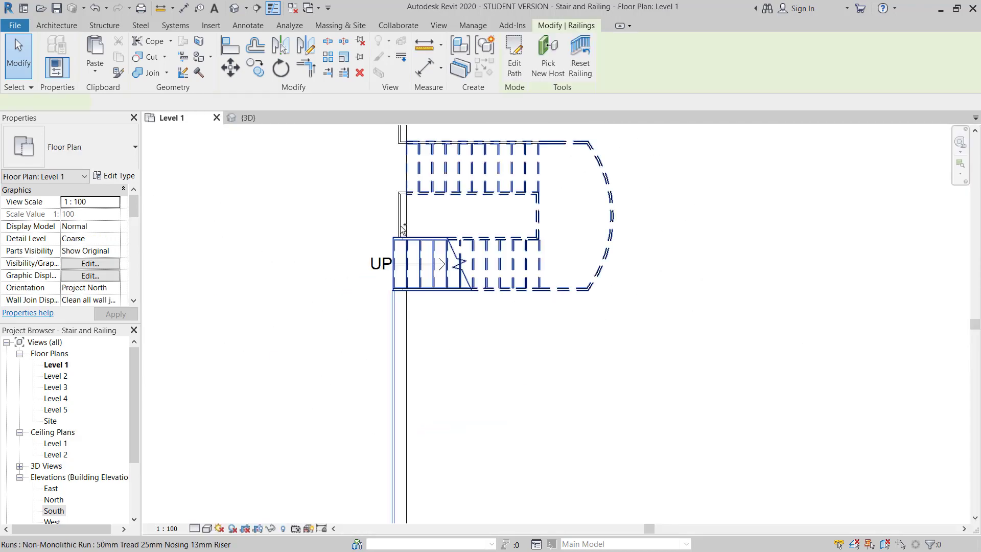
middle_click_drag(399, 196, 418, 335)
left_click(413, 232, "ctrl")
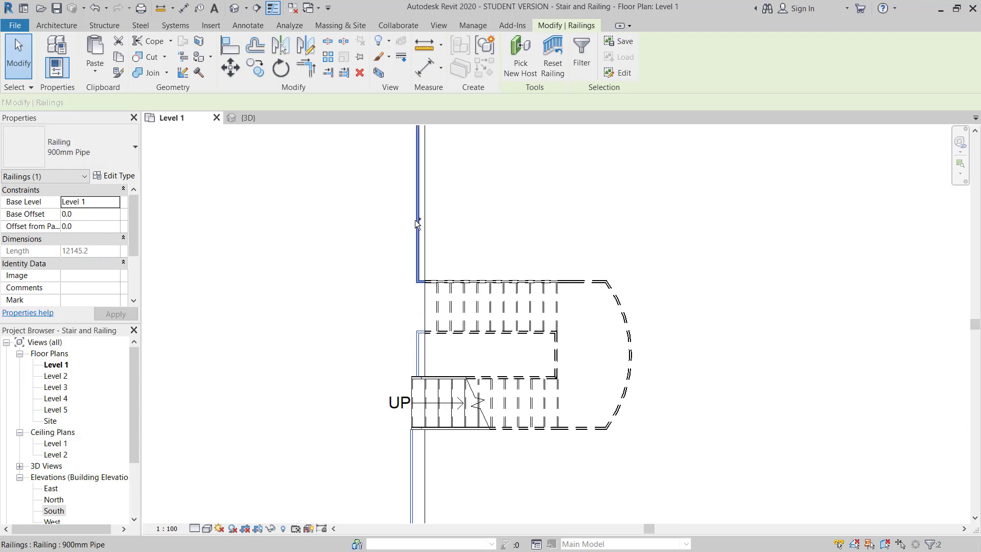
left_click(415, 220, "ctrl")
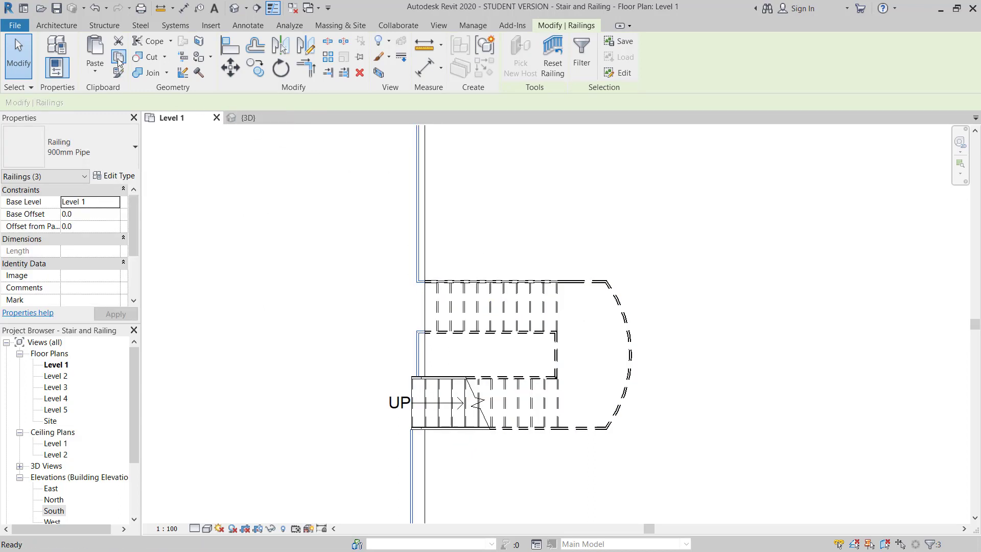
left_click(95, 70)
left_click(138, 118)
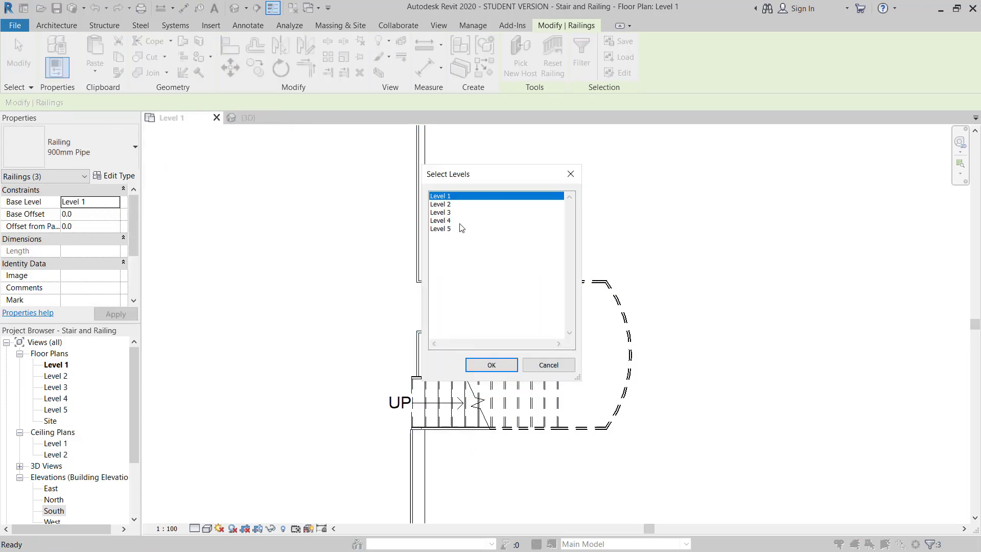
left_click(447, 204)
left_click(449, 228, "shift")
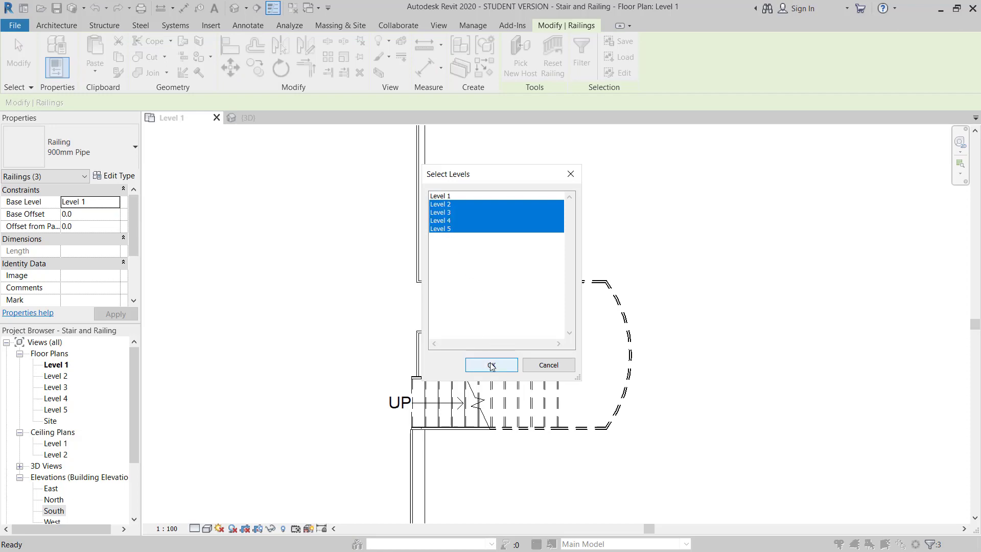
left_click(492, 365)
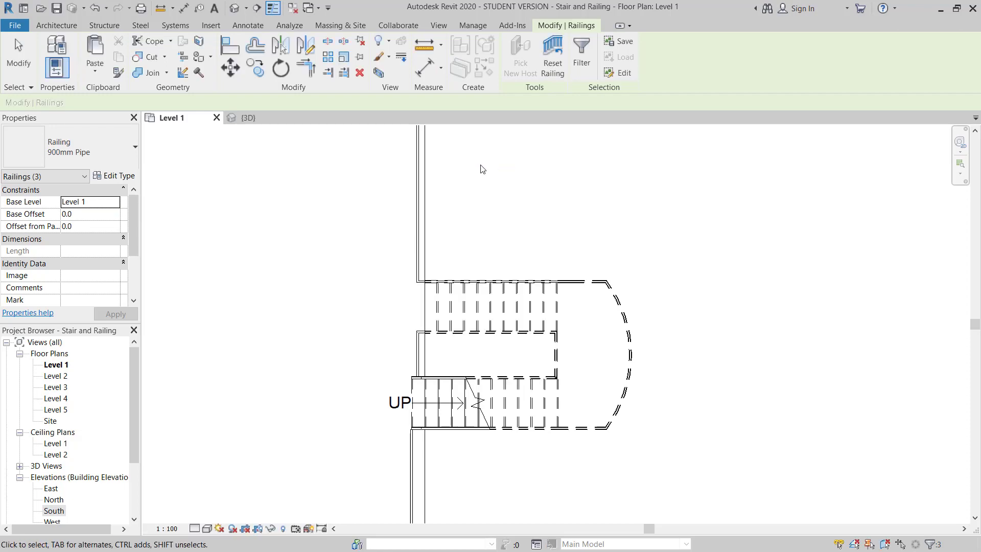
In the 3D view, orbit to the stairs and check the top-floor stair selection.
left_click(237, 9)
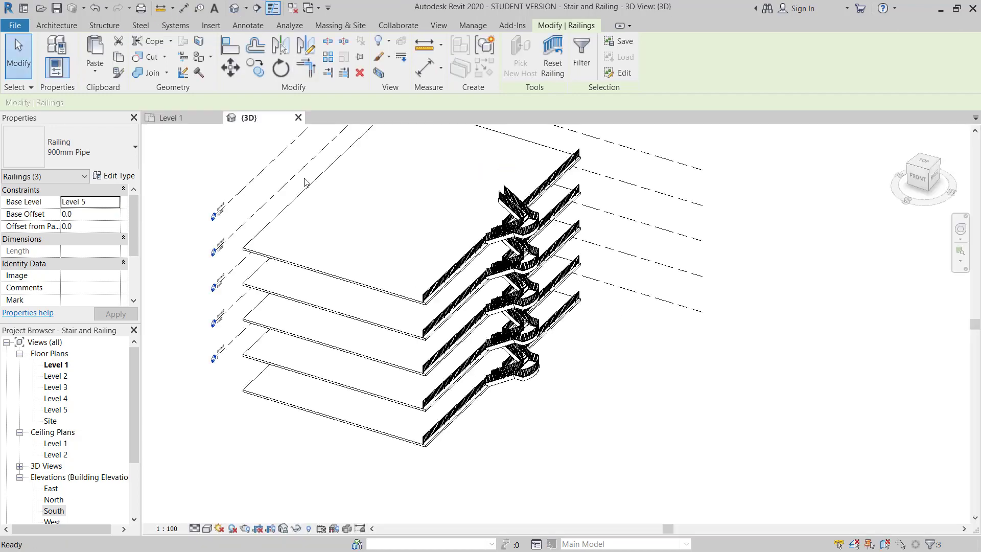
middle_click_drag(489, 276, 490, 133, "shift")
scroll(480, 214, "up", 3)
scroll(511, 214, "down", 5)
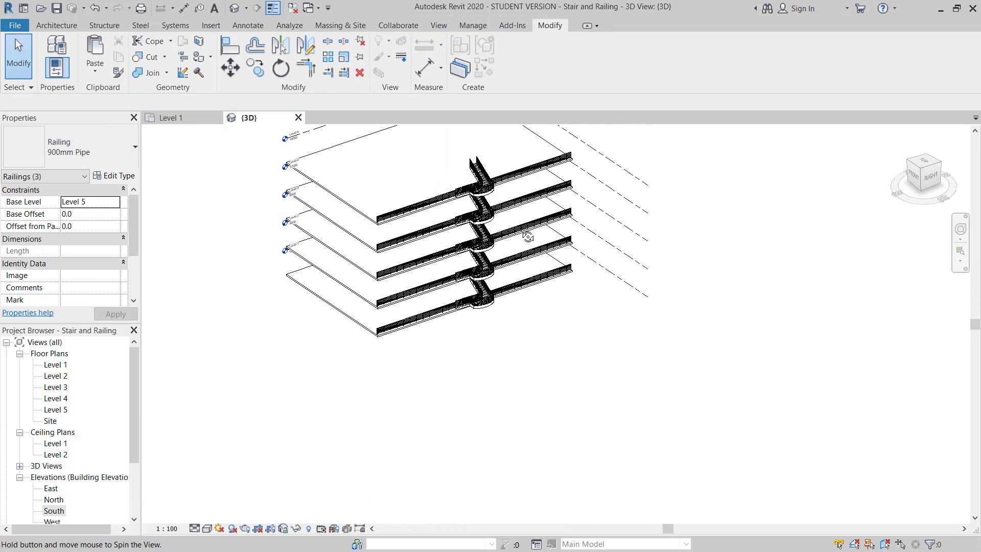
middle_click_drag(525, 232, 537, 220, "shift")
scroll(500, 248, "up", 5)
left_click(490, 256)
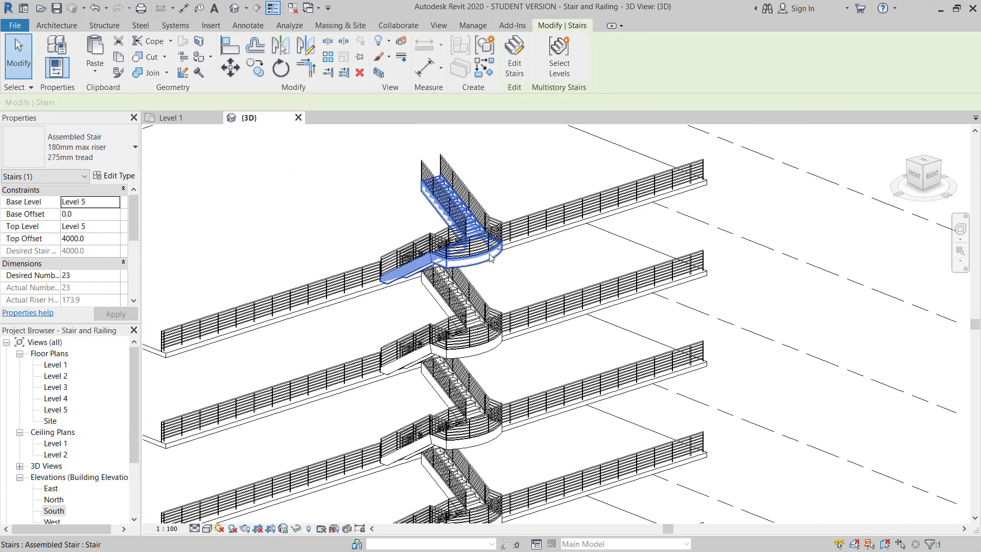
key("Escape")
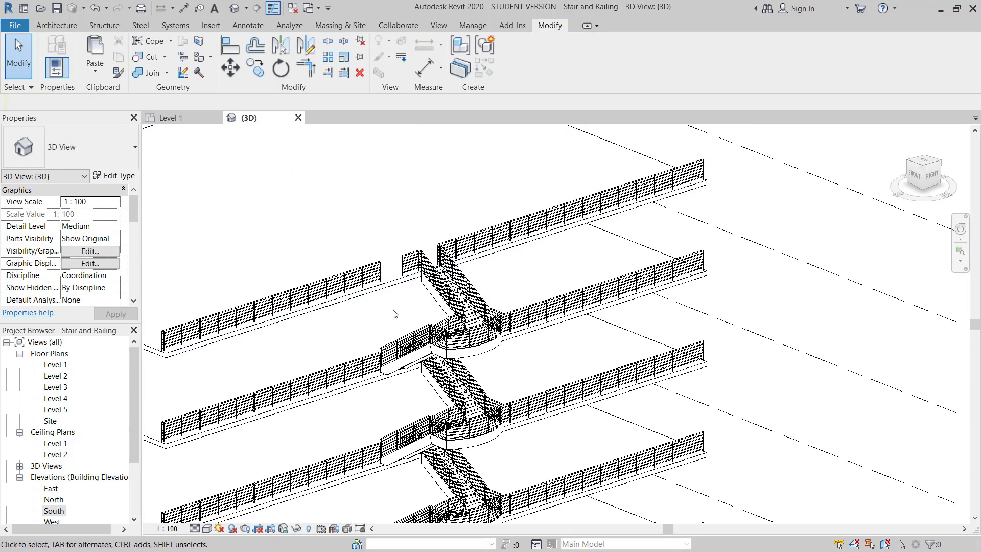
Inspect the stacked floors from a straight front view and a corner view.
middle_click_drag(413, 199, 464, 225)
scroll(465, 225, "down", 2)
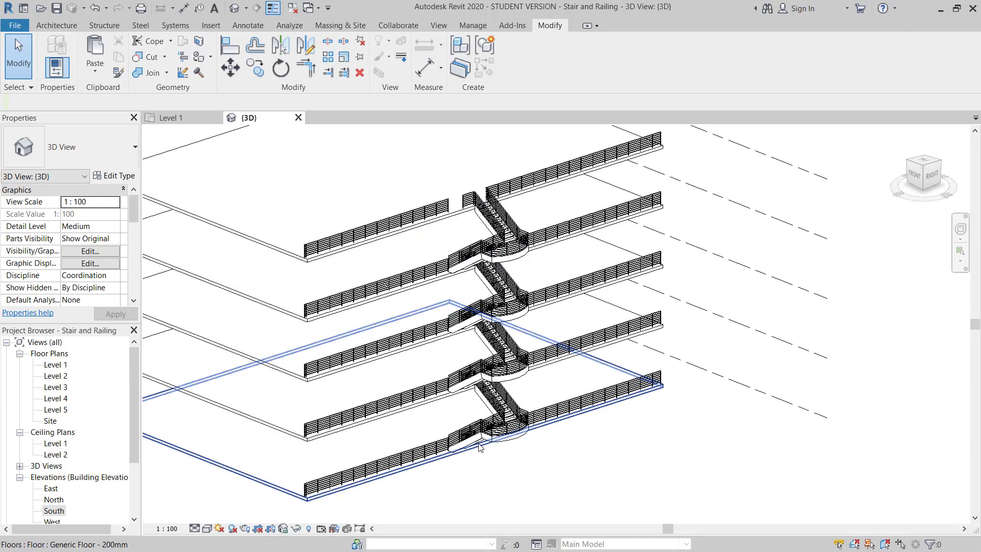
scroll(495, 251, "up", 2)
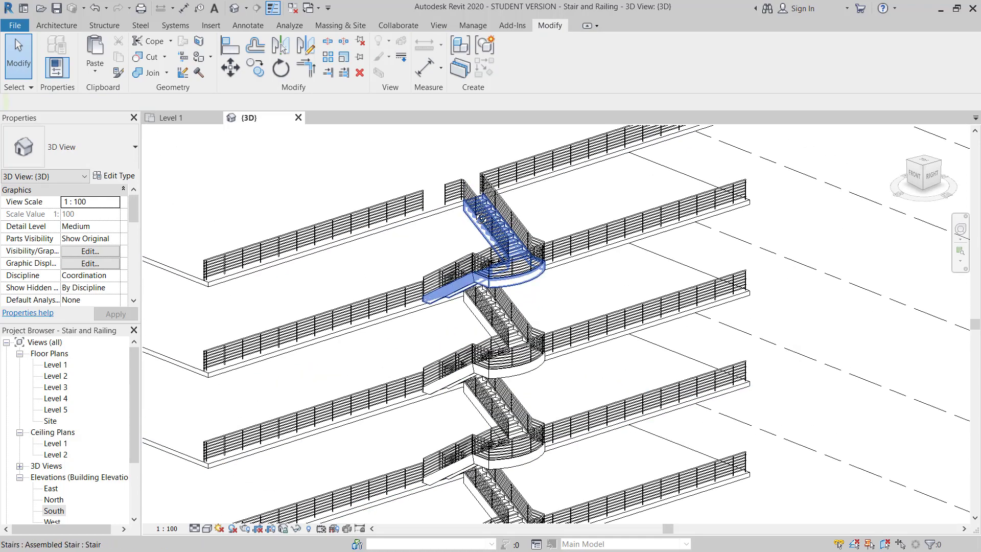
middle_click_drag(482, 218, 417, 222, "shift")
scroll(567, 242, "up", 5)
middle_click_drag(592, 245, 523, 250, "shift")
scroll(486, 254, "down", 6)
scroll(452, 194, "up", 2)
Check the short railing pieces at the stair top, then deselect and zoom out.
left_click(456, 209)
middle_click_drag(458, 217, 456, 262)
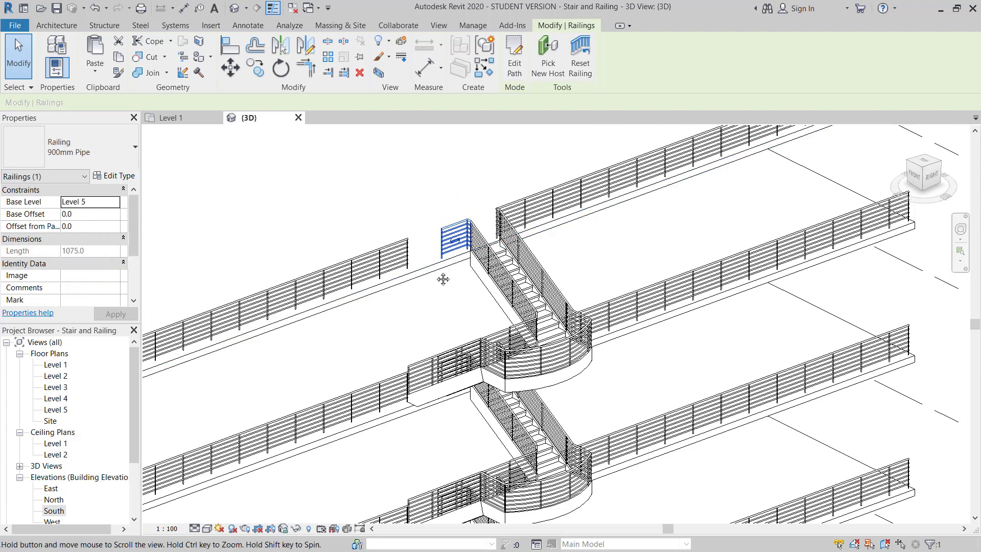
scroll(460, 245, "up", 4)
scroll(480, 264, "down", 3)
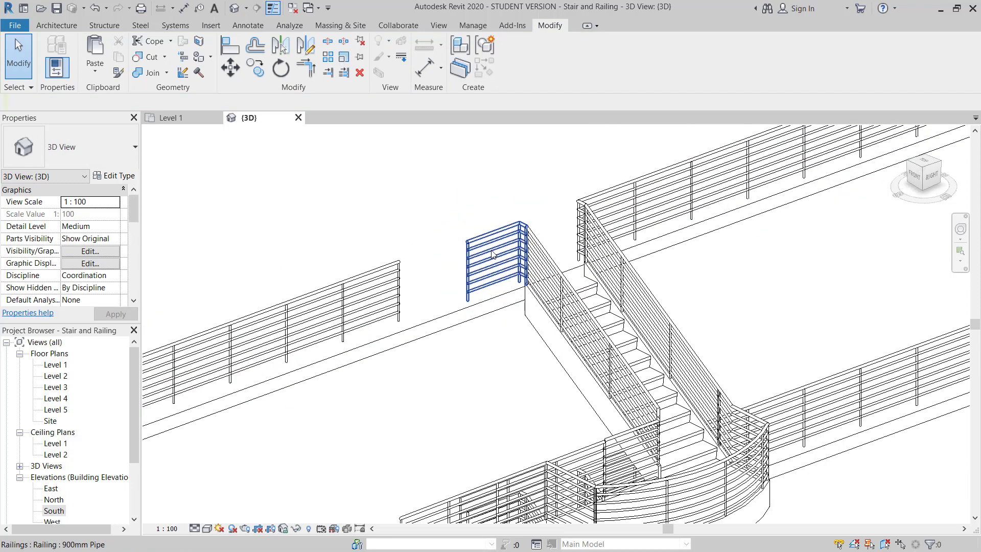
left_click(513, 261)
key("Escape")
scroll(514, 316, "down", 5)
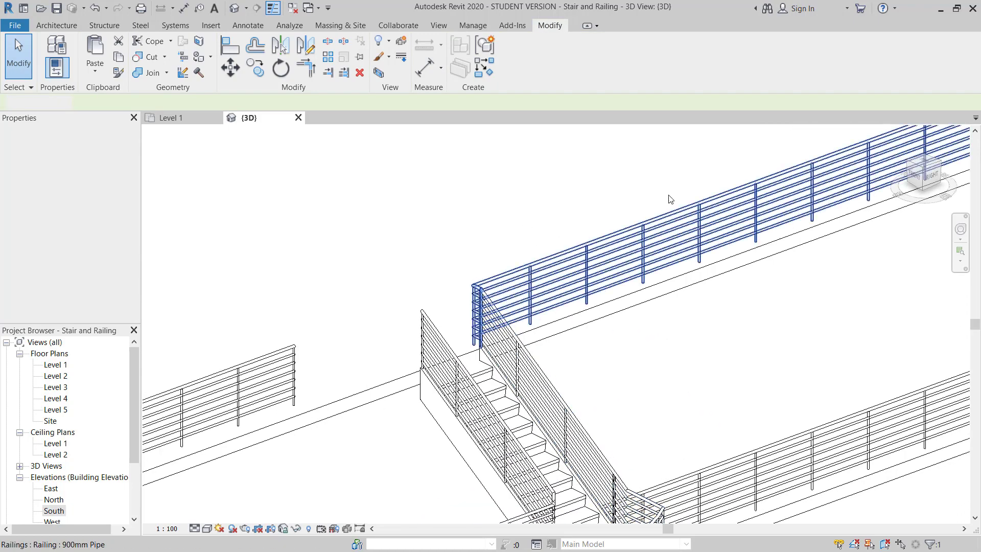
Open the Level 5 floor plan and frame the stair in the view.
double_click(66, 409)
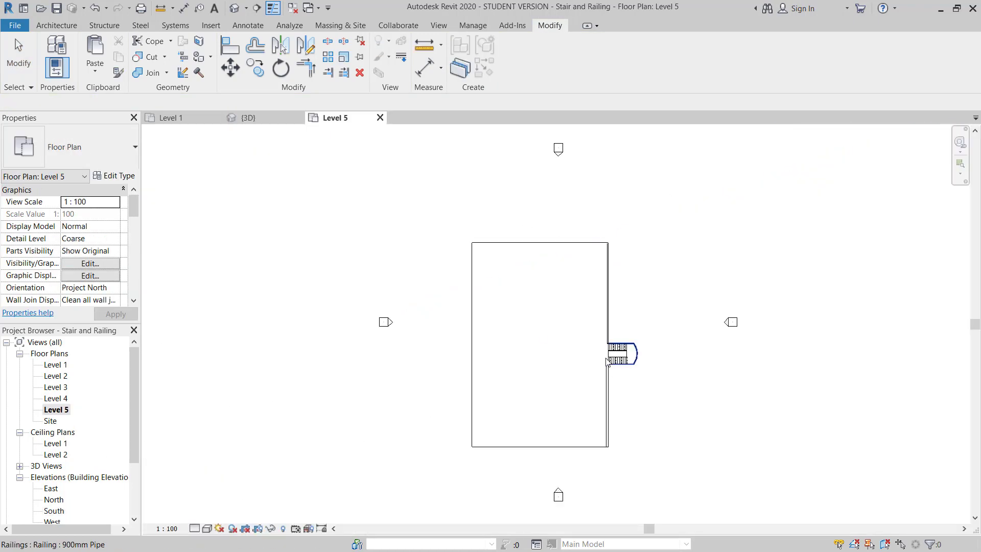
scroll(608, 362, "up", 6)
middle_click_drag(546, 313, 565, 337)
scroll(514, 311, "down", 2)
middle_click_drag(515, 311, 527, 326)
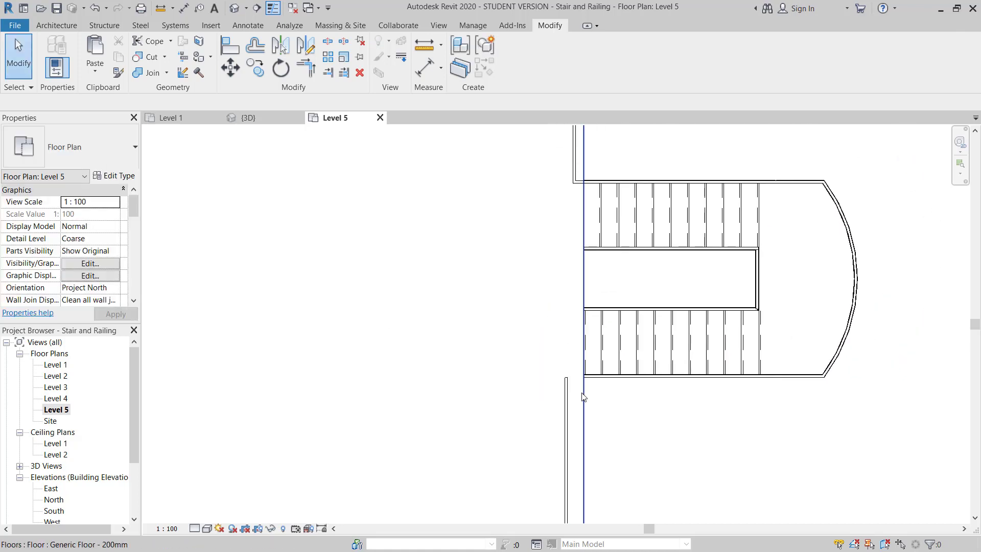
middle_click_drag(583, 397, 566, 395)
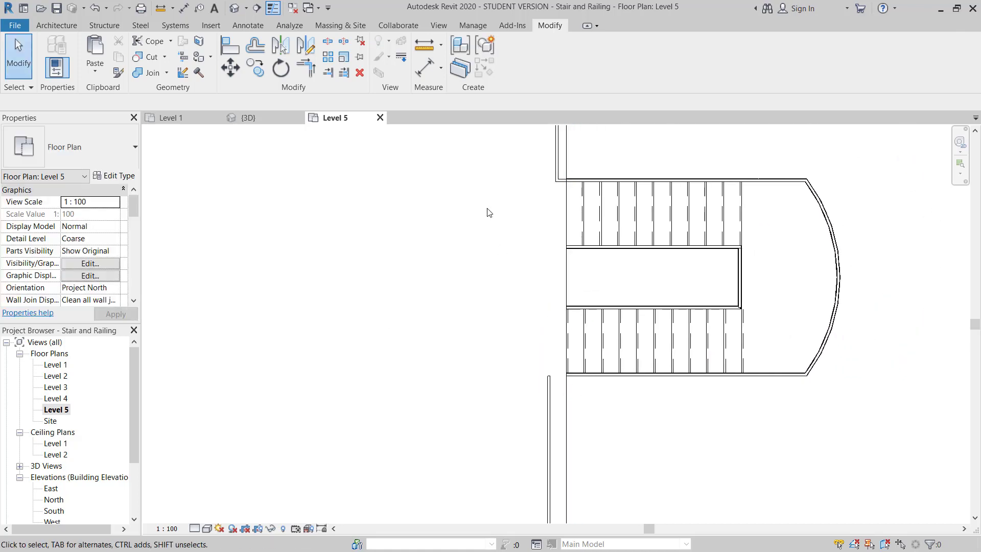
Close and reopen the Level 5 floor plan, zooming in on the stair.
left_click(380, 117)
scroll(619, 269, "up", 2)
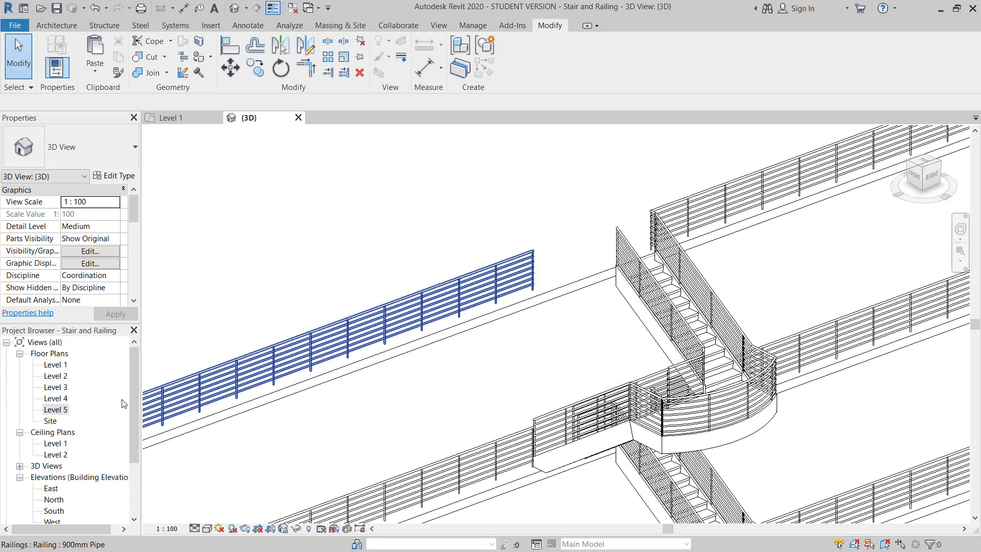
double_click(55, 409)
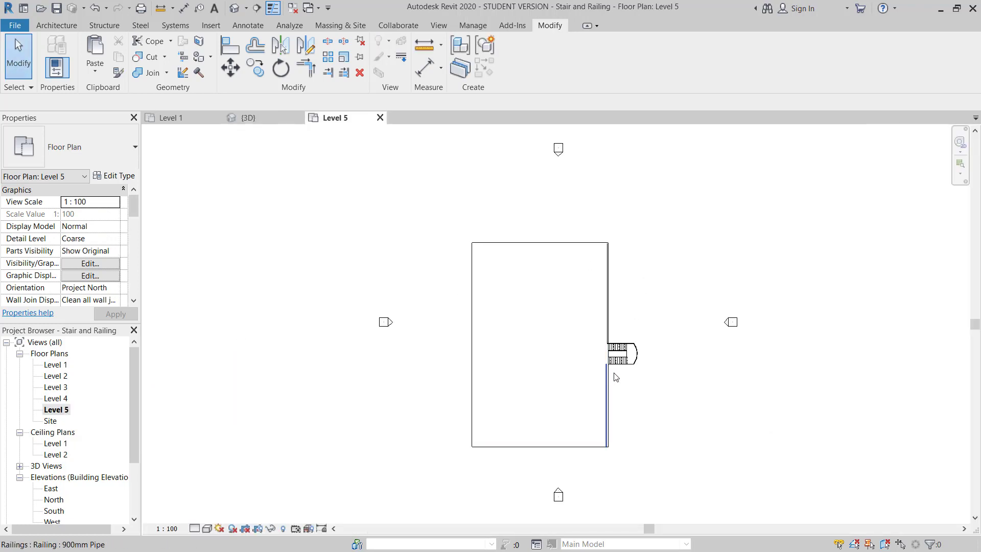
scroll(608, 360, "up", 5)
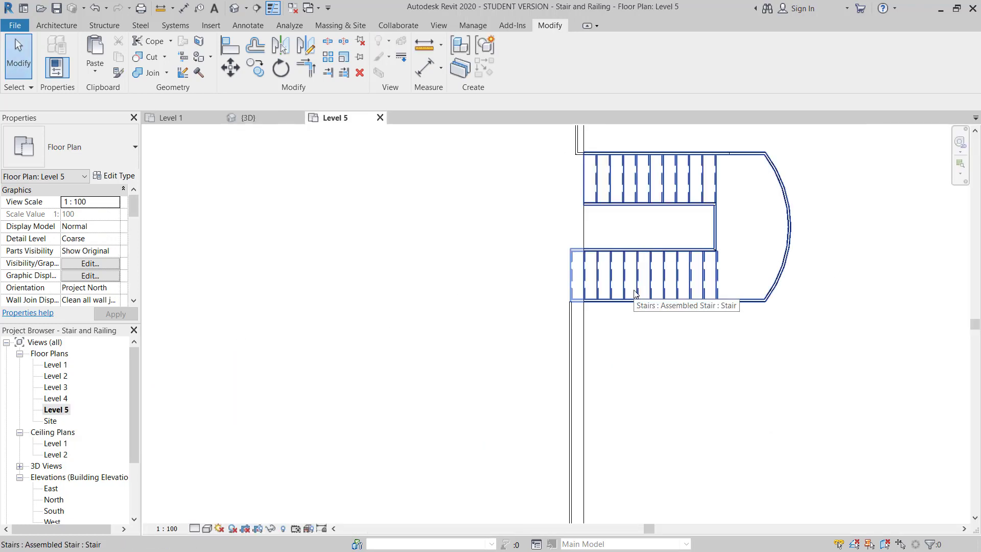
scroll(635, 294, "up", 6)
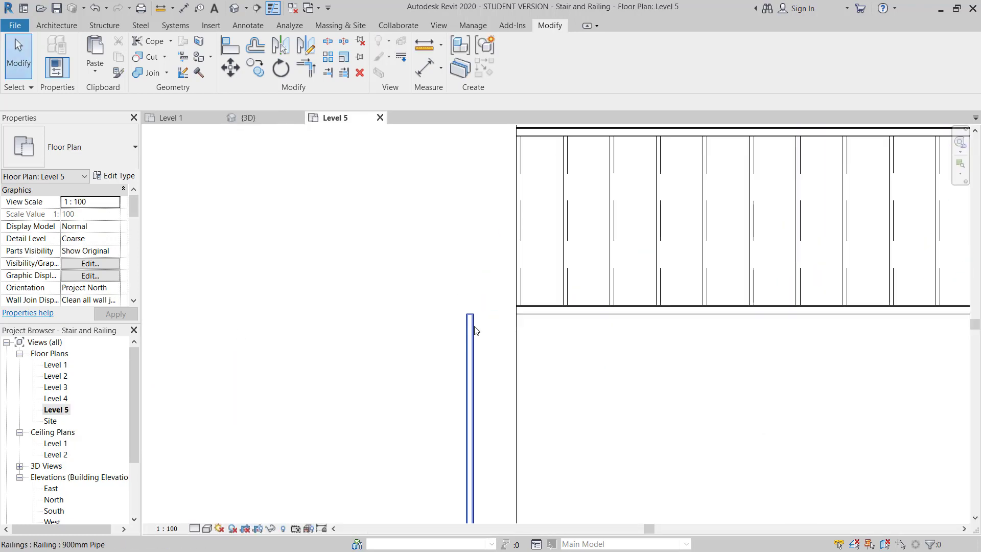
Select the railing to the left of the stair's lower flight.
left_click(474, 326)
scroll(530, 318, "down", 3)
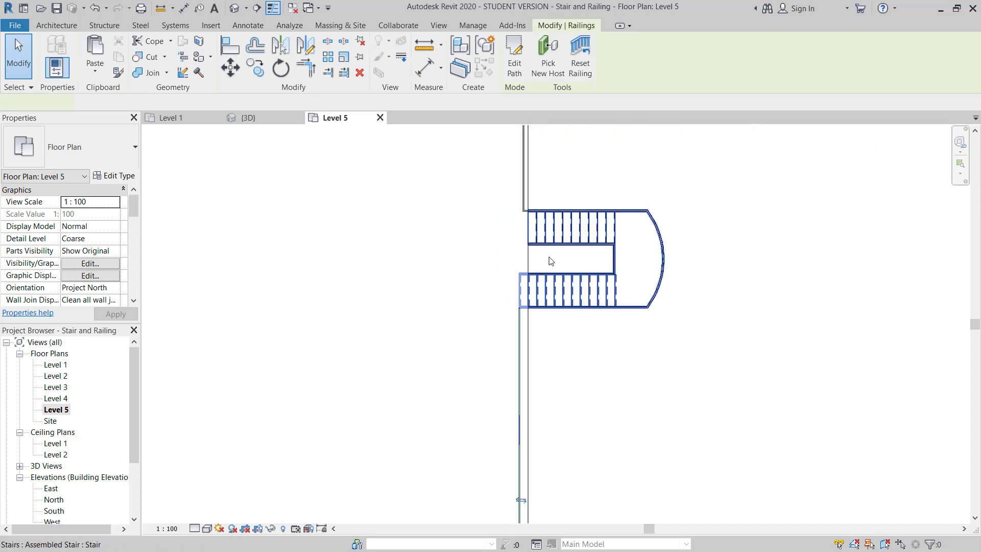
left_click(552, 262)
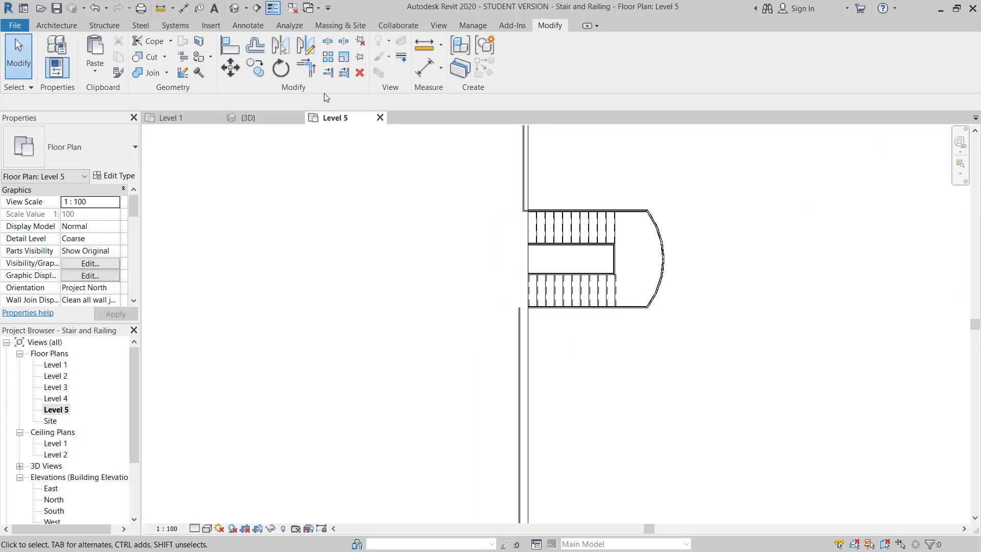
scroll(526, 255, "up", 5)
scroll(521, 358, "down", 3)
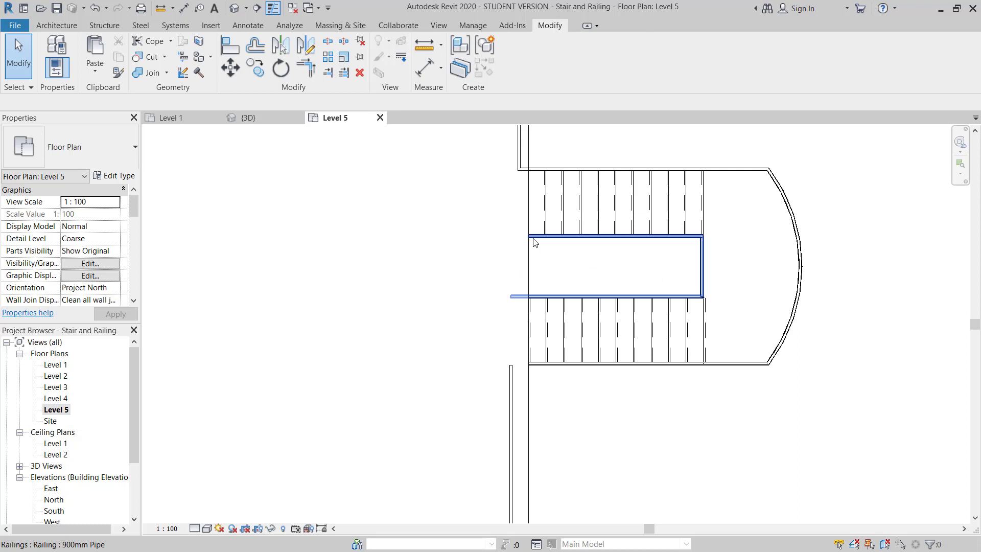
left_click(512, 384)
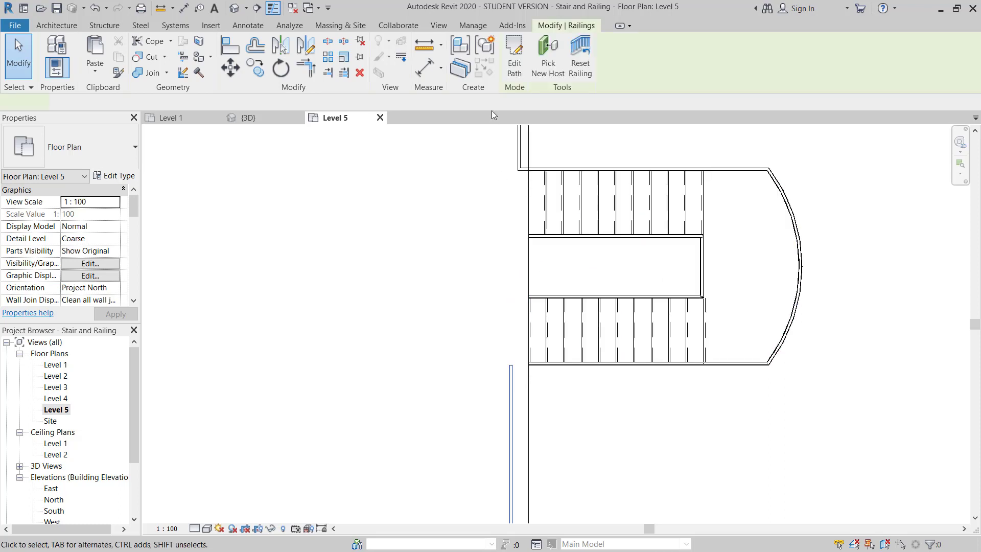
Edit the railing path and extend its vertical sketch line up toward the top rail.
left_click(517, 65)
left_click(510, 377)
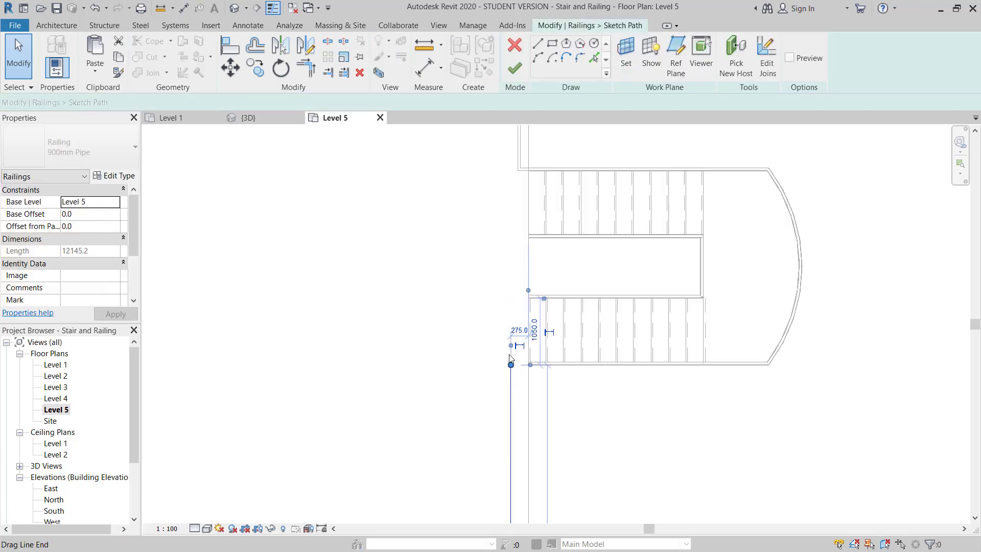
left_click_drag(510, 349, 512, 276)
left_click_drag(511, 236, 511, 229)
scroll(524, 225, "up", 5)
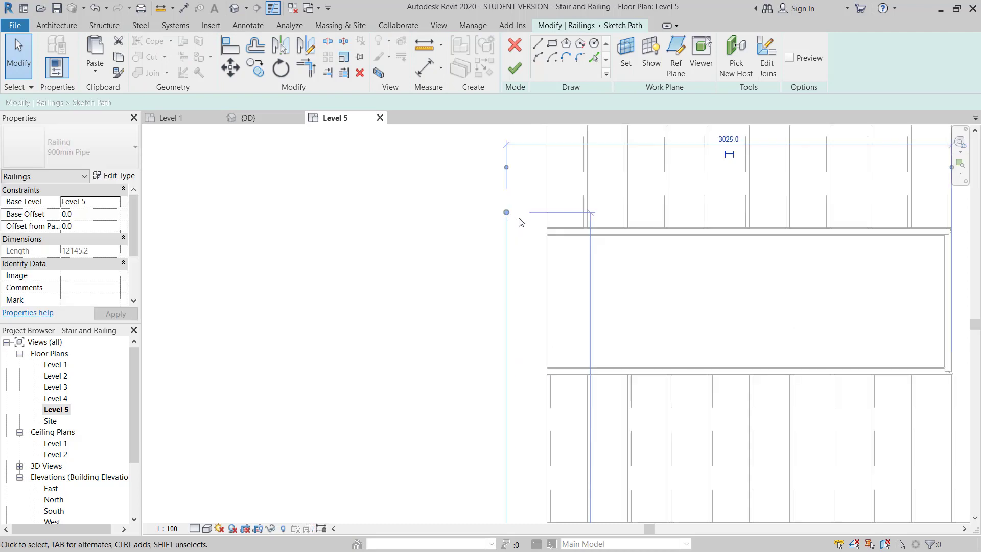
Draw a sketch line from the top rail's end across to the vertical railing line.
key("l")
key("i")
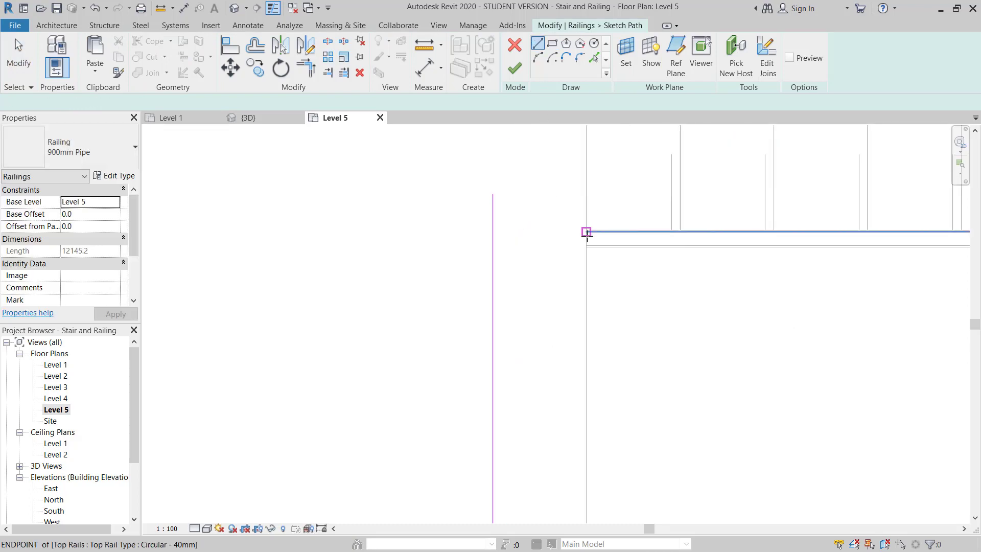
scroll(587, 235, "up", 4)
left_click(587, 242)
scroll(588, 242, "down", 3)
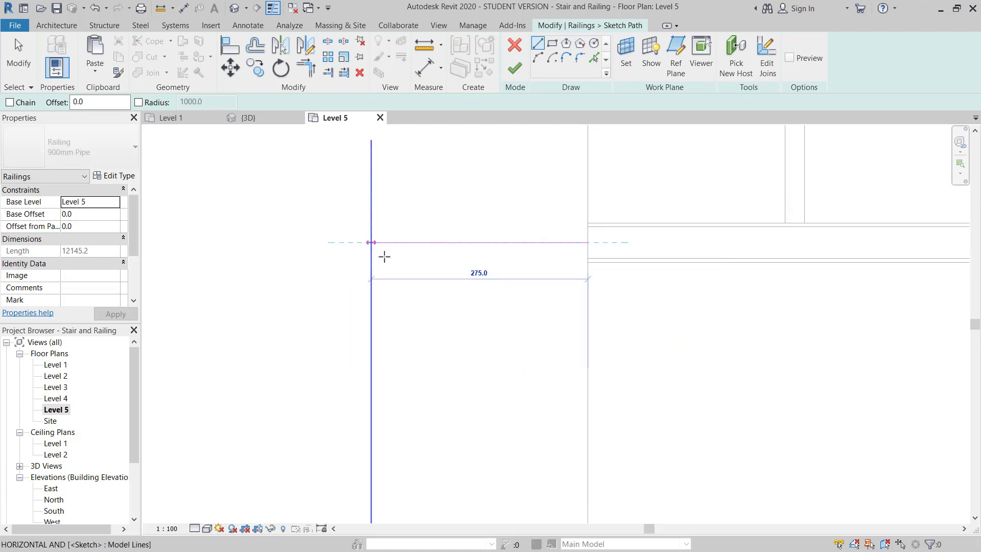
left_click(386, 257)
key("Escape")
key("Escape")
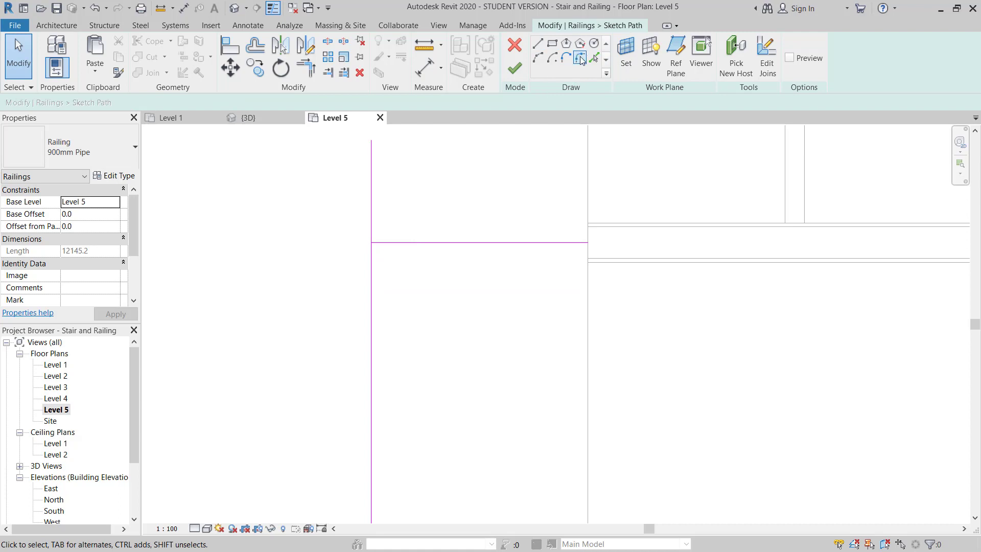
Join the horizontal and vertical lines with a 150 mm fillet arc and preview the railing.
left_click(580, 58)
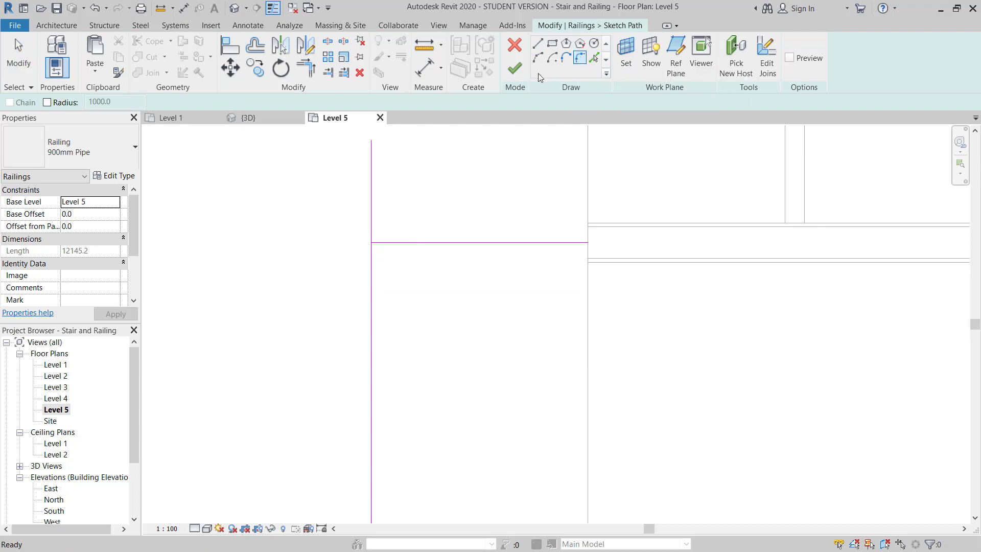
left_click(47, 103)
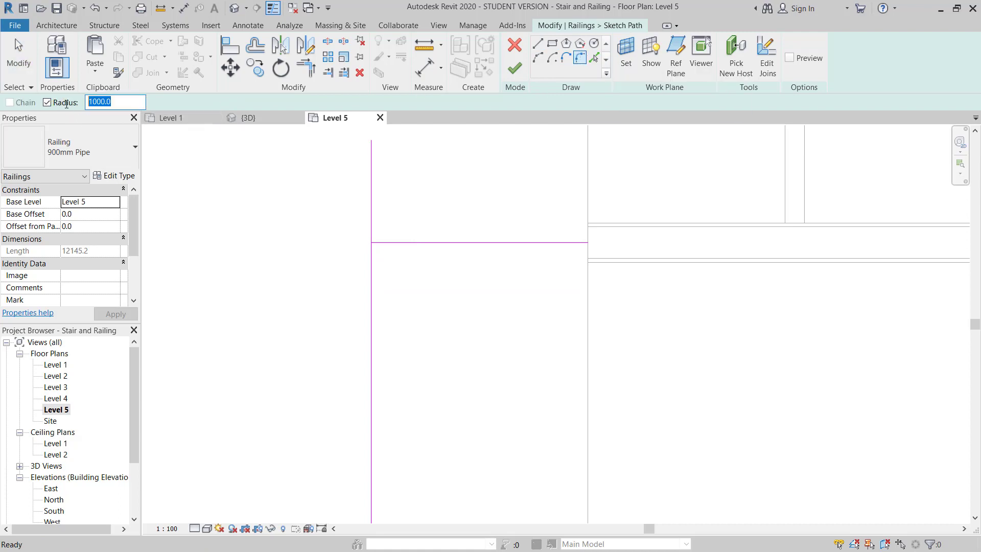
type("150.0")
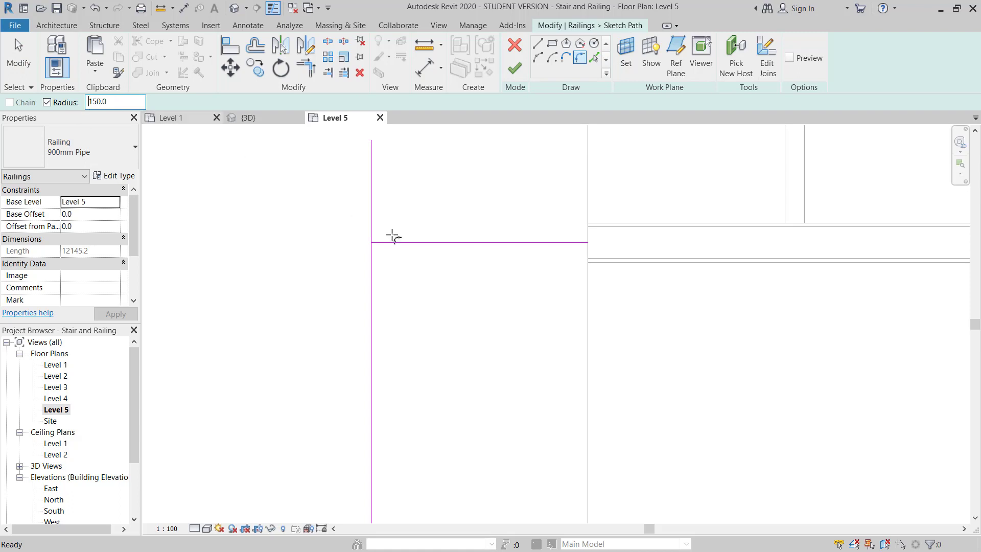
left_click(480, 242)
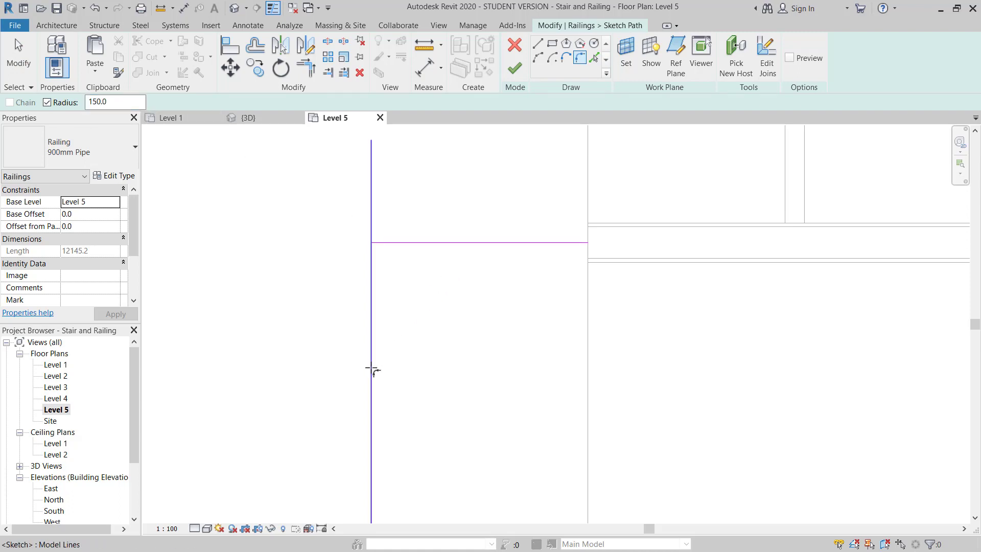
left_click(371, 369)
scroll(440, 178, "down", 2)
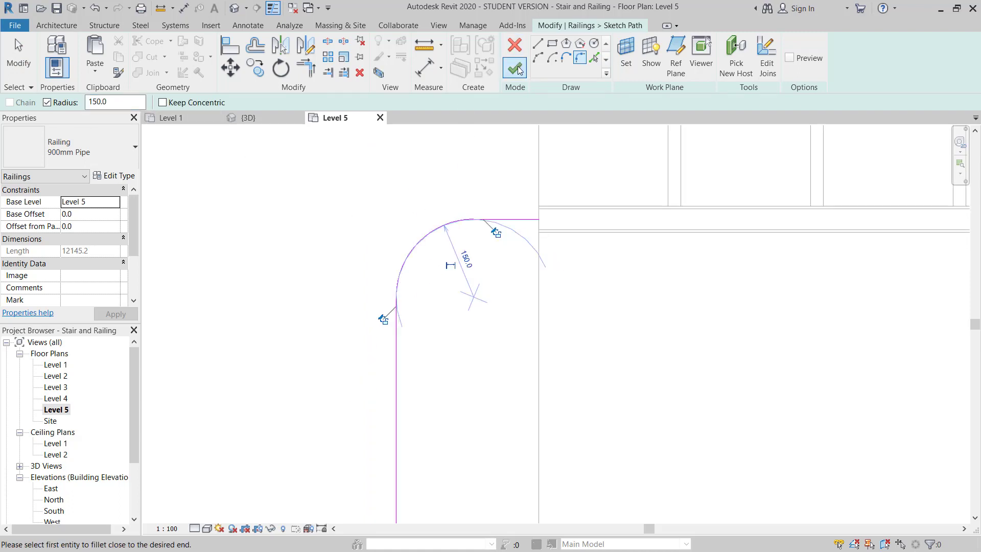
left_click(789, 59)
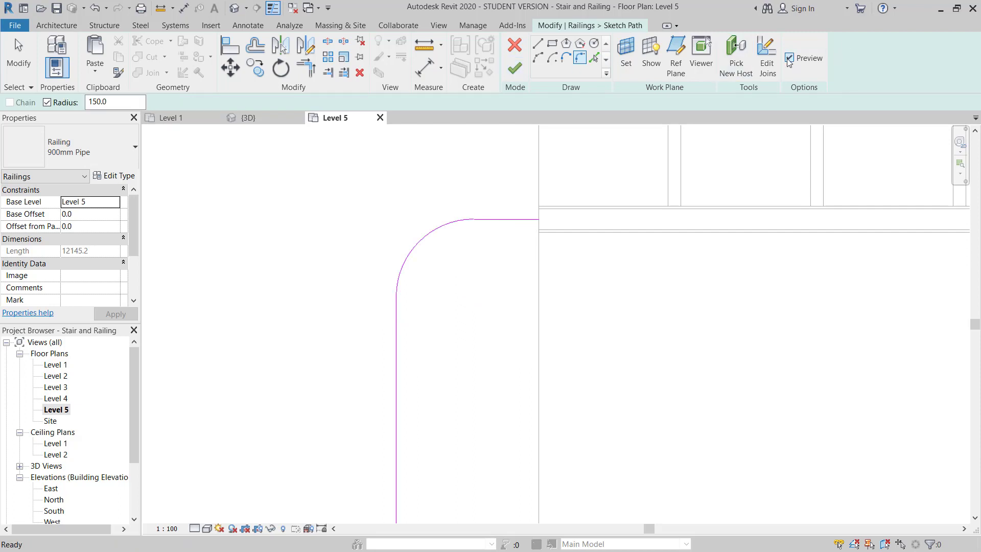
Finish the railing path edit and select the edited Level 5 railing.
left_click(514, 68)
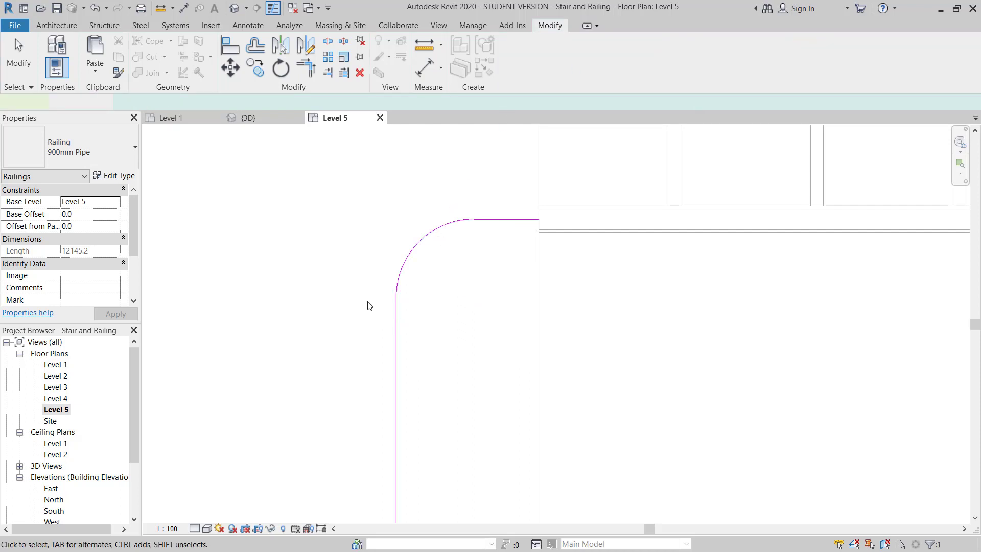
scroll(520, 245, "down", 4)
left_click(513, 276)
middle_click_drag(520, 357, 510, 245)
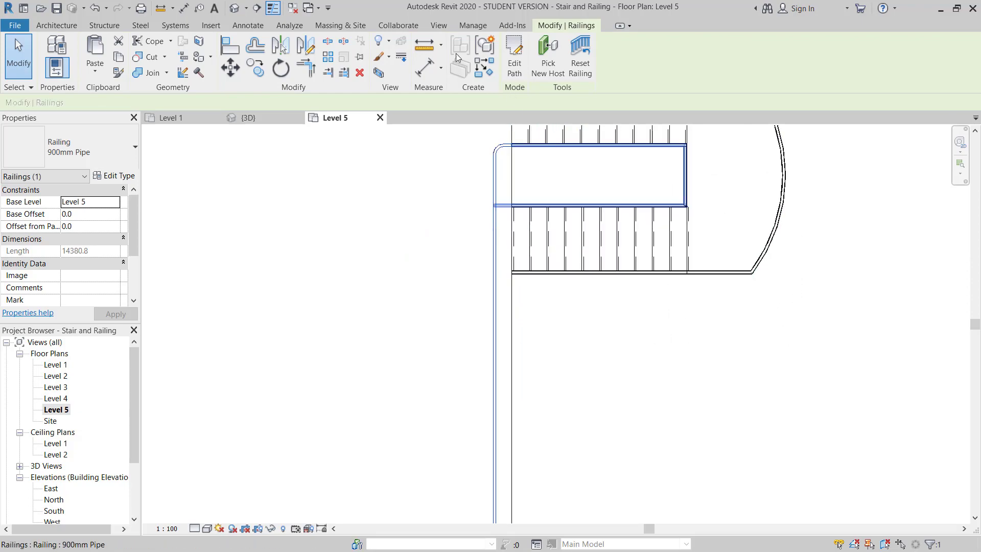
Inspect the curved railing and stairs across all levels in the default 3D view.
left_click(234, 7)
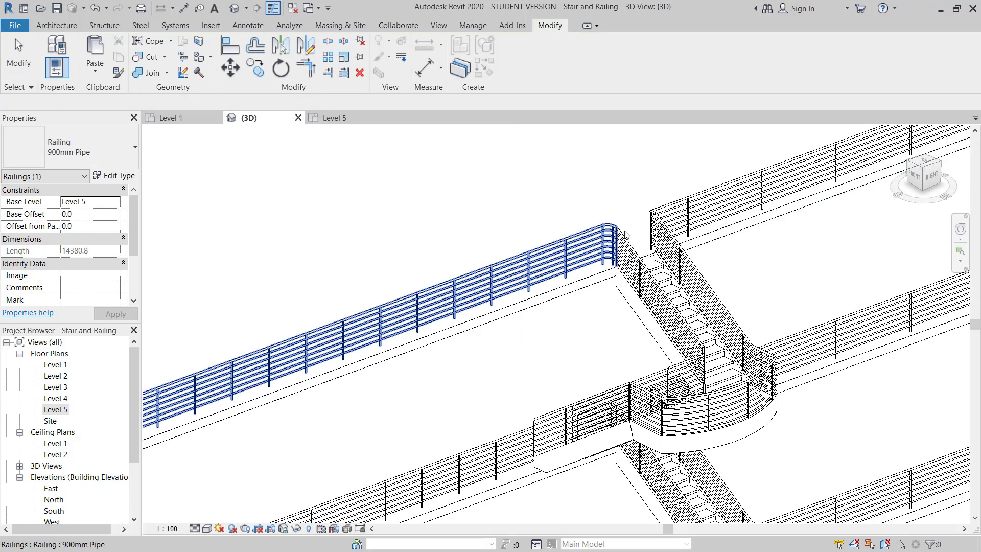
scroll(608, 291, "up", 5)
key("Escape")
scroll(617, 263, "down", 6)
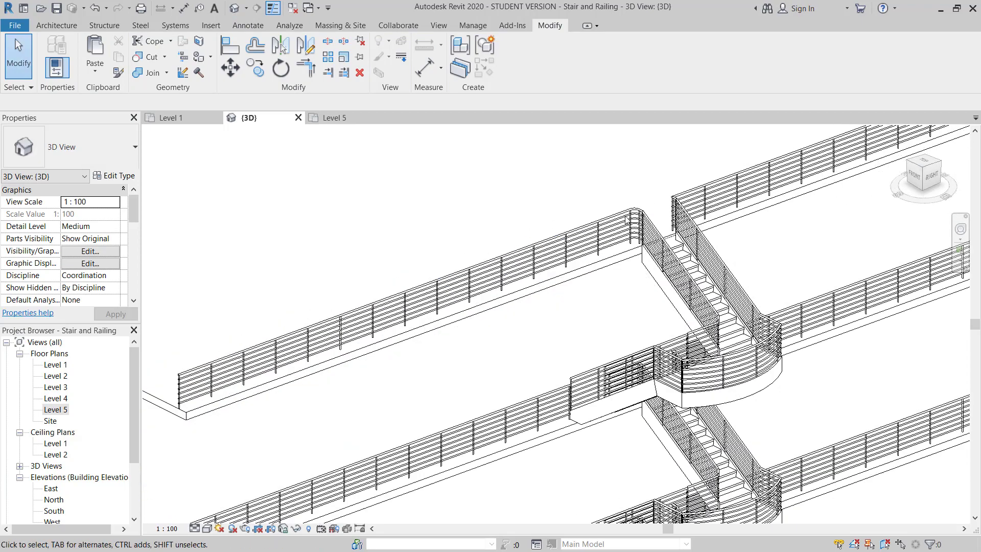
scroll(711, 230, "down", 4)
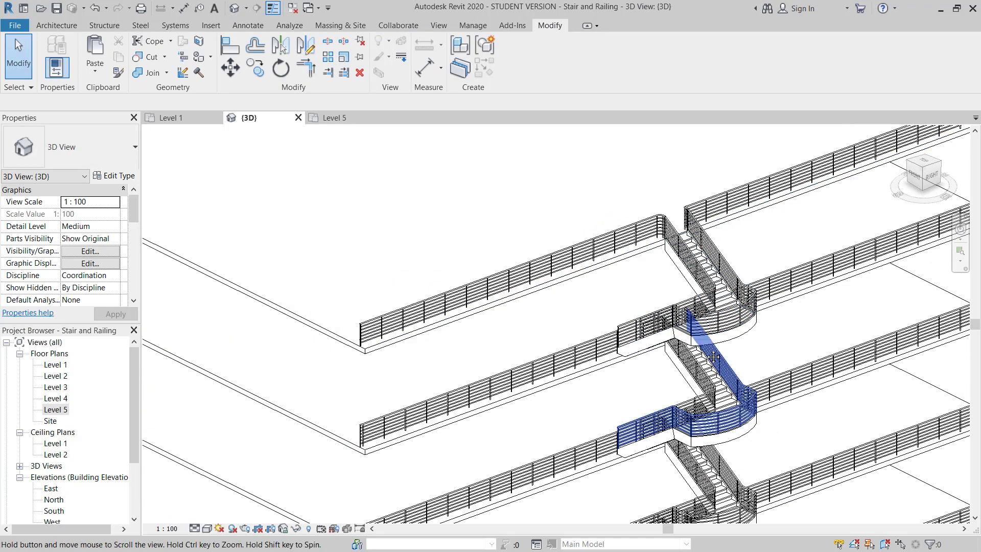
left_click(626, 343)
scroll(626, 345, "down", 4)
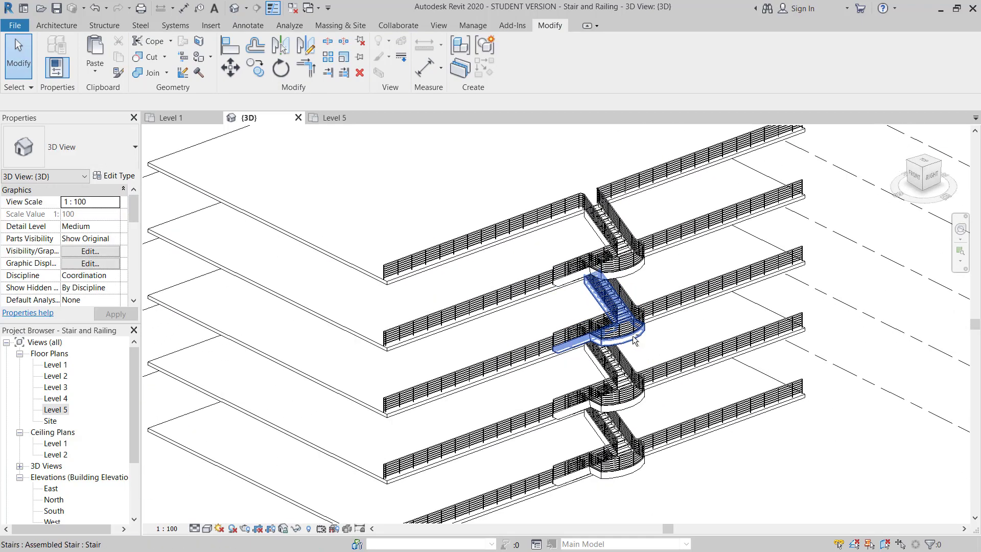
scroll(659, 360, "up", 2)
middle_click_drag(654, 352, 618, 355)
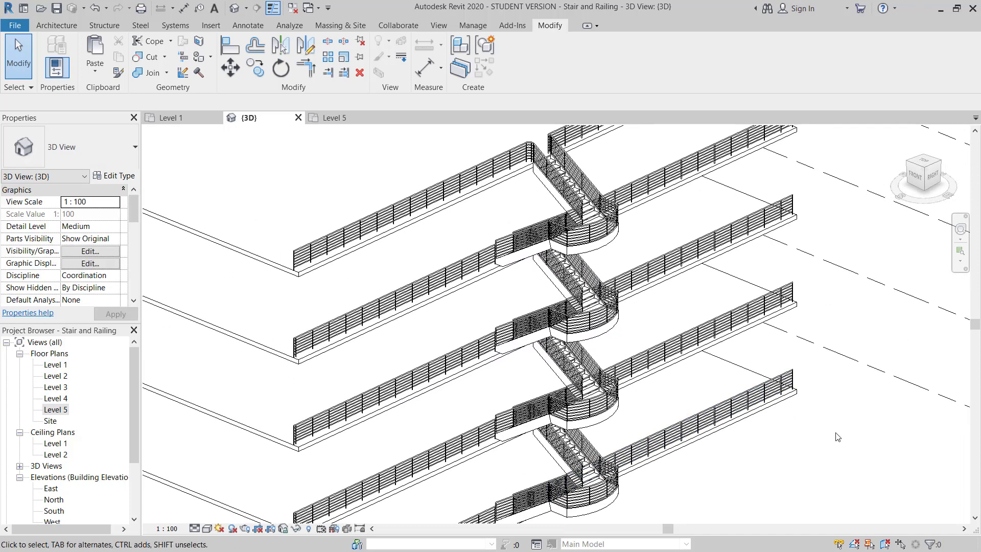